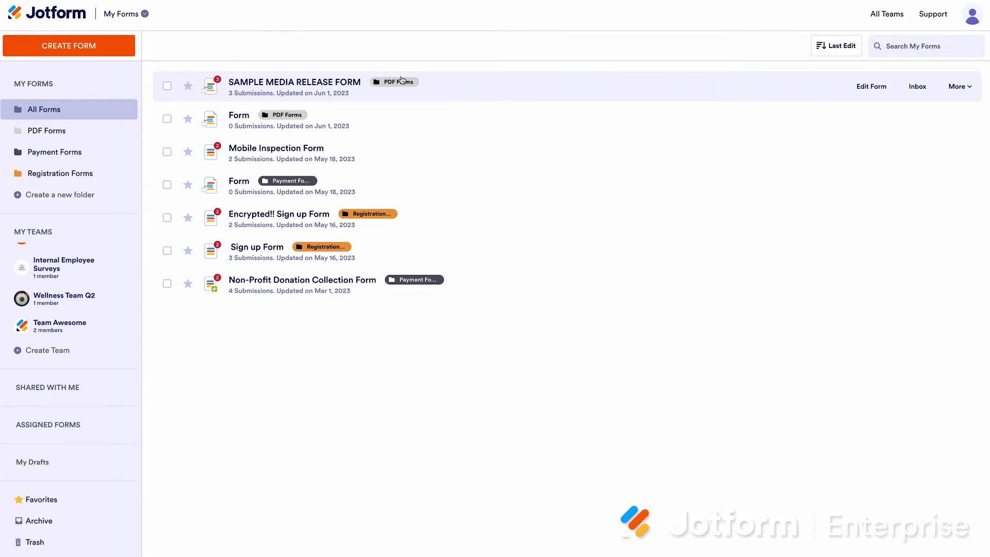
Open the My Forms dropdown listing forms, tables, reports, approvals, apps, Sign and teams
left_click(133, 14)
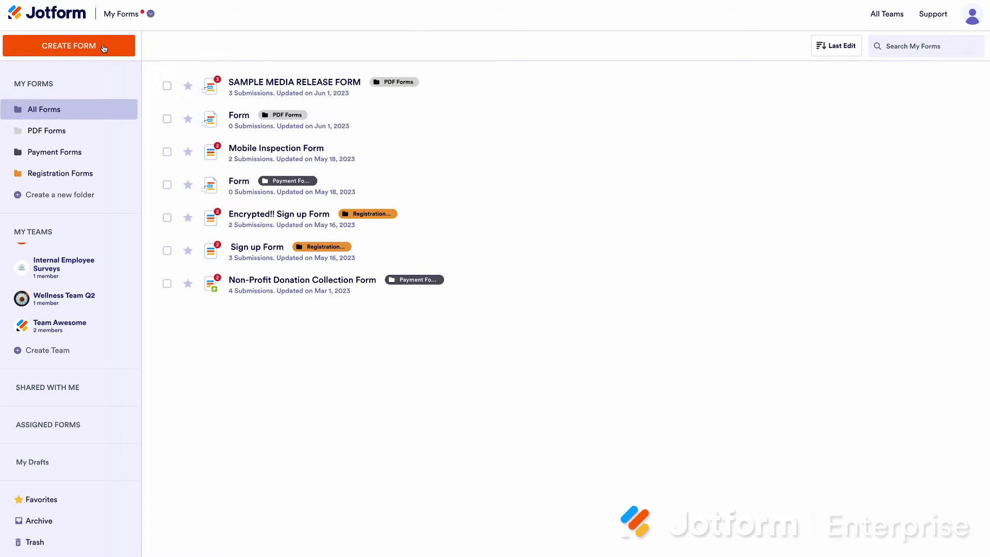
Preview Create Form without creating anything, then open More actions for SAMPLE MEDIA RELEASE FORM
left_click(103, 47)
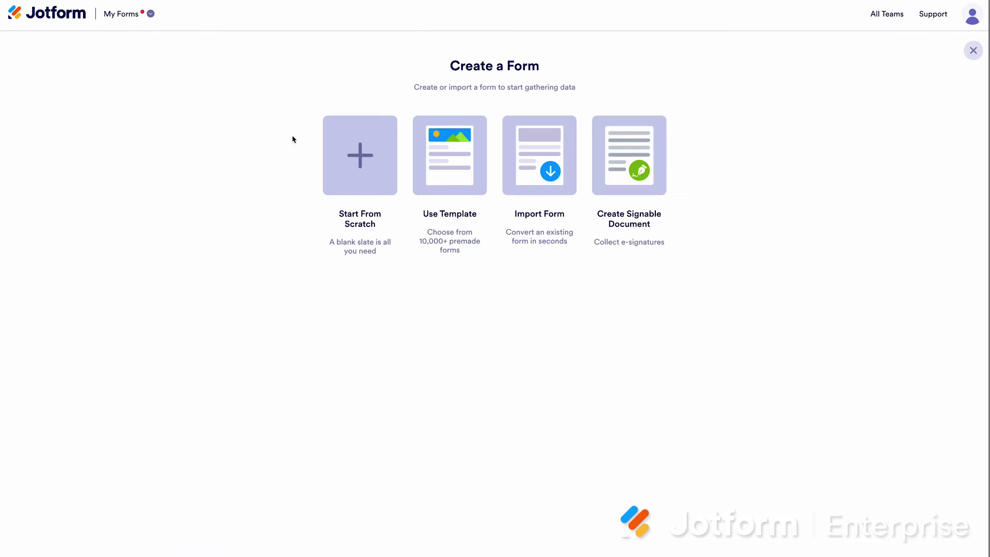
left_click(972, 53)
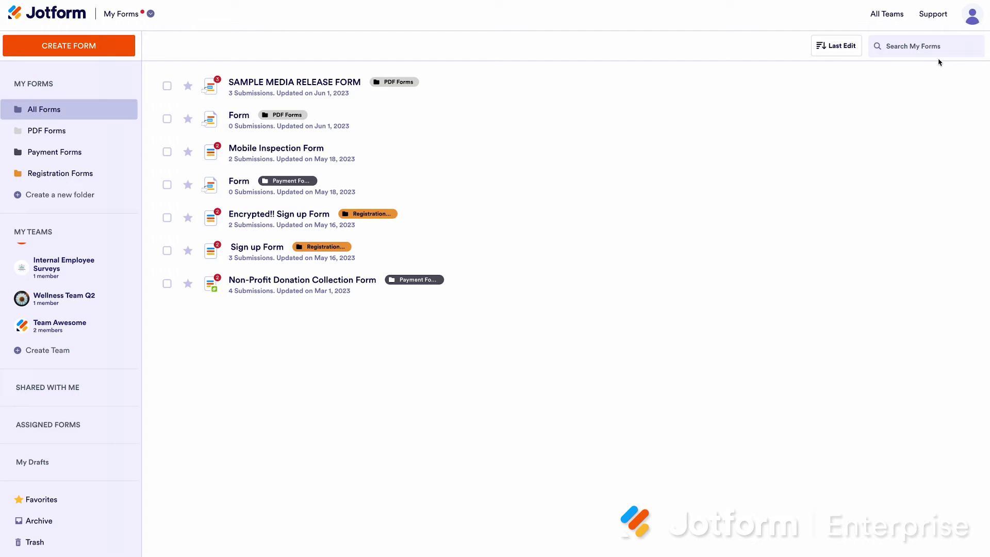
left_click(940, 56)
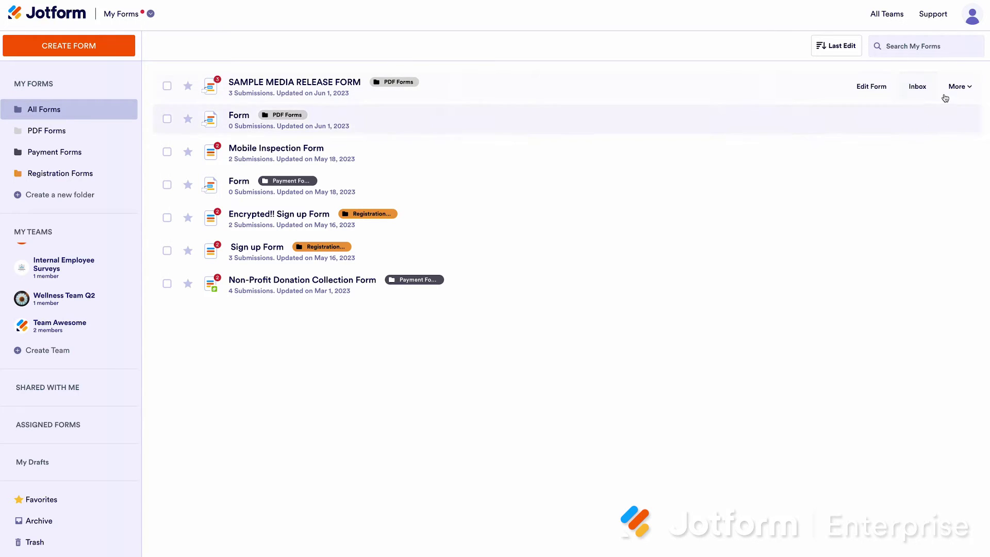
left_click(953, 86)
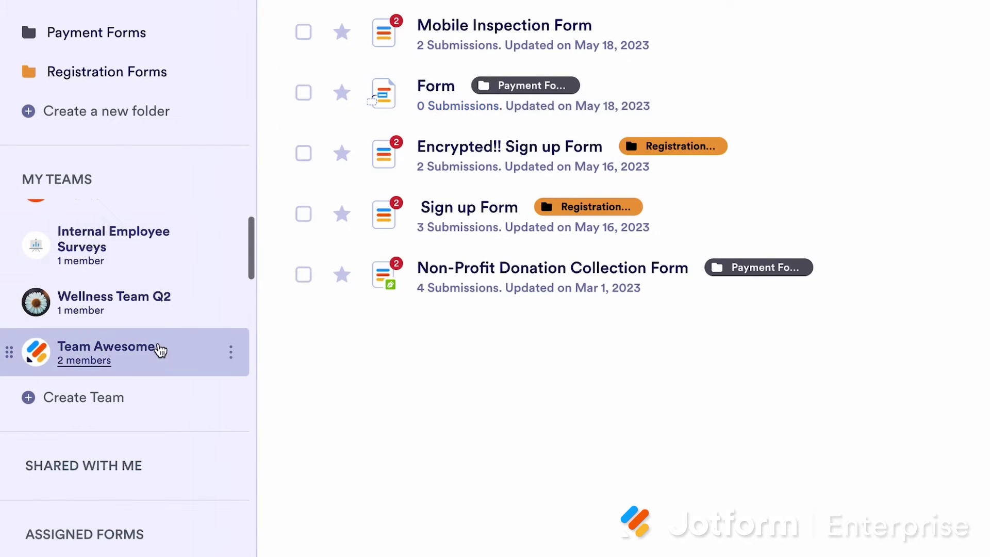
Switch to Team Awesome's forms, back to All Forms, then to Team Awesome again
left_click(158, 352)
scroll(159, 261, "up", 1)
scroll(160, 264, "down", 5)
scroll(160, 266, "up", 5)
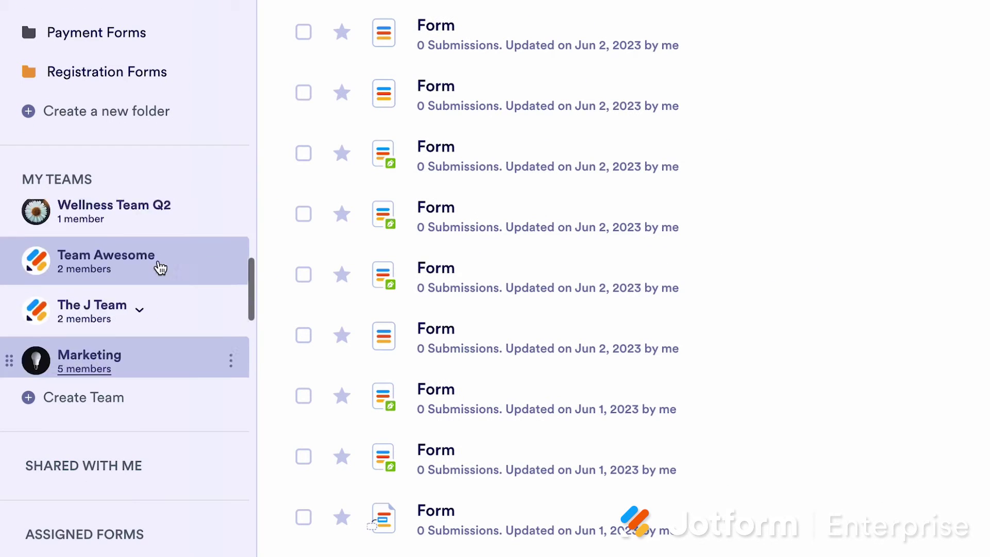
scroll(159, 266, "down", 5)
scroll(161, 268, "up", 5)
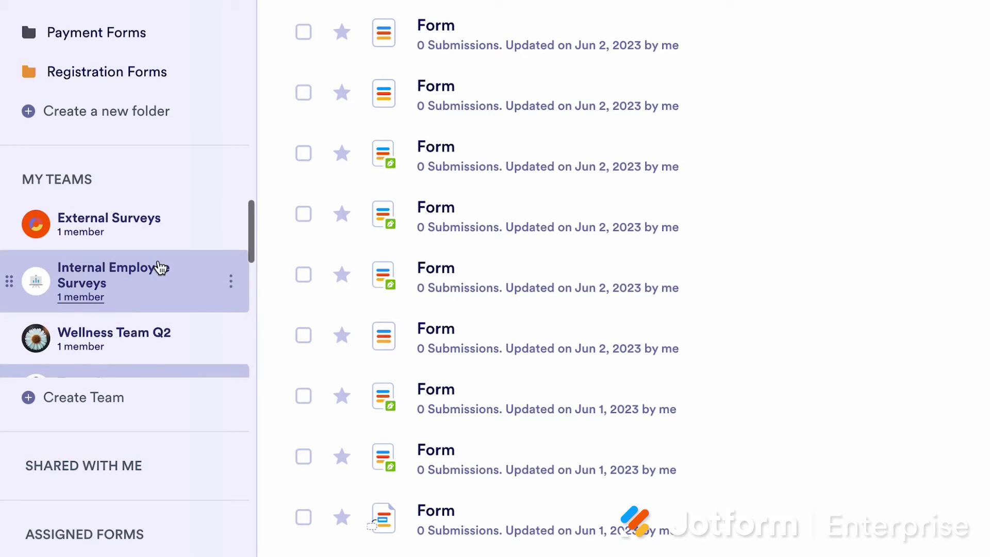
scroll(162, 268, "up", 3)
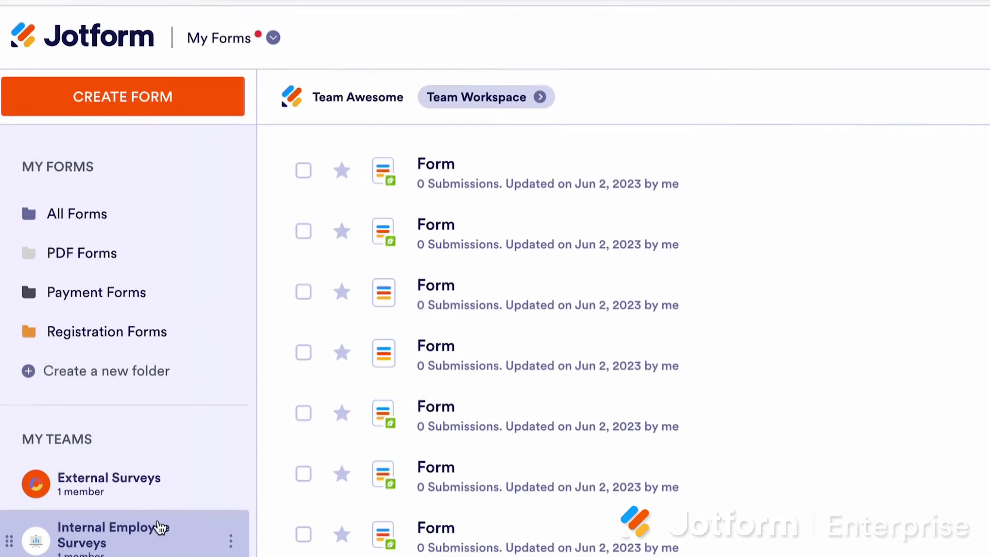
left_click(175, 222)
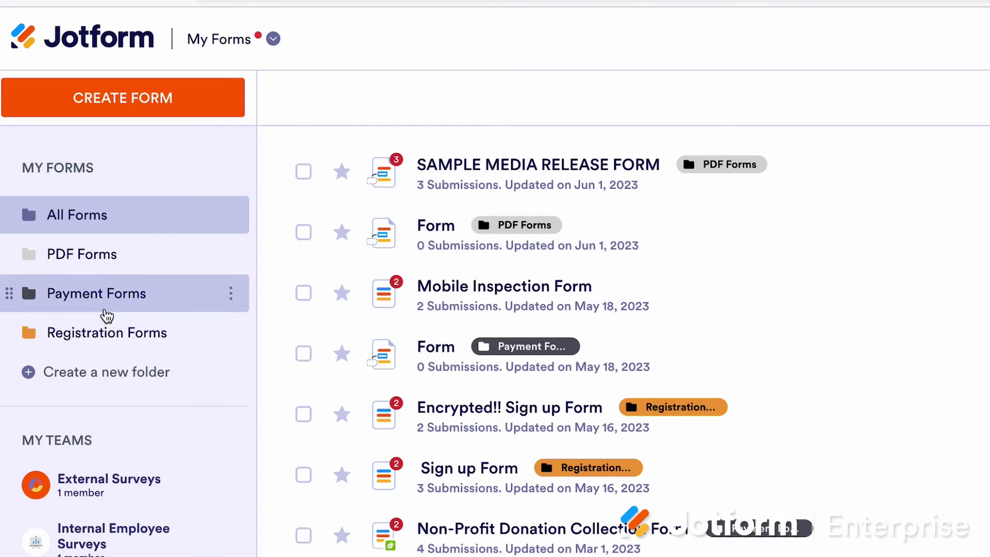
scroll(124, 537, "down", 2)
scroll(140, 521, "down", 3)
left_click(139, 518)
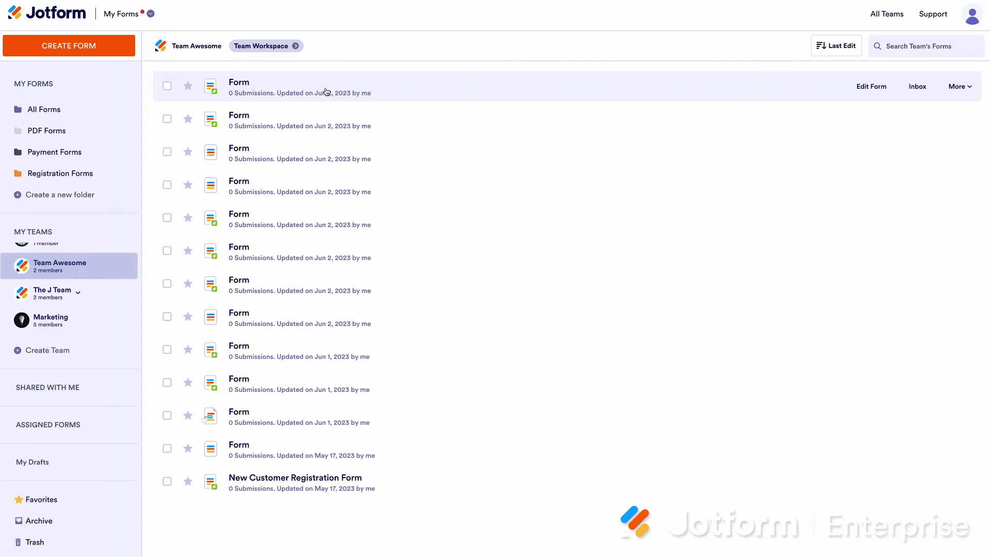
Open the Team Awesome workspace and preview its + CREATE choices without creating anything
left_click(277, 48)
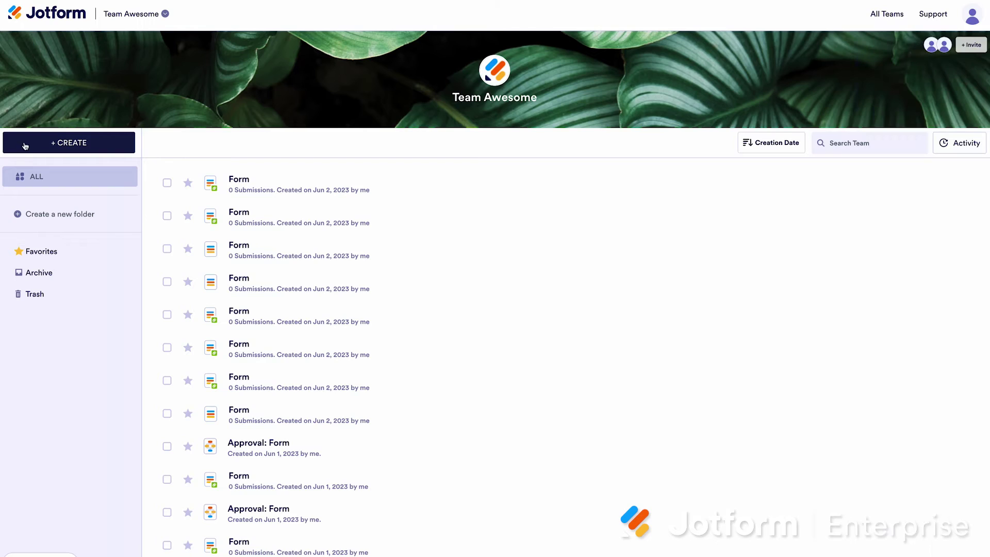
left_click(25, 146)
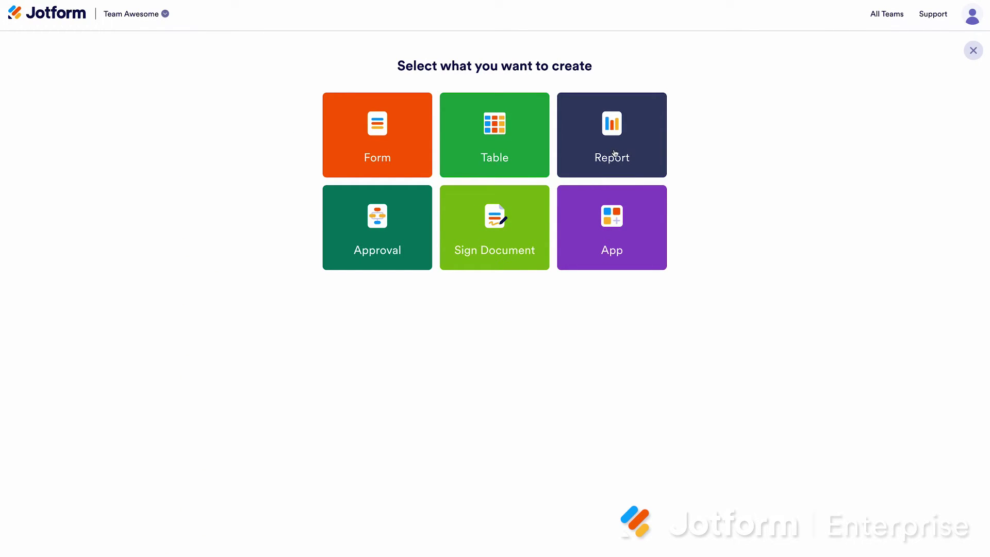
left_click(972, 52)
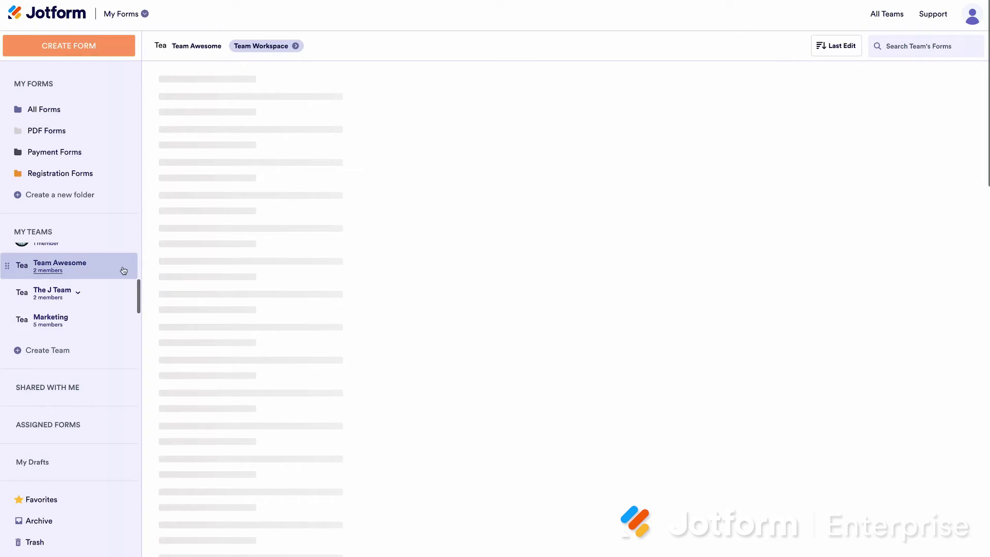
left_click(59, 350)
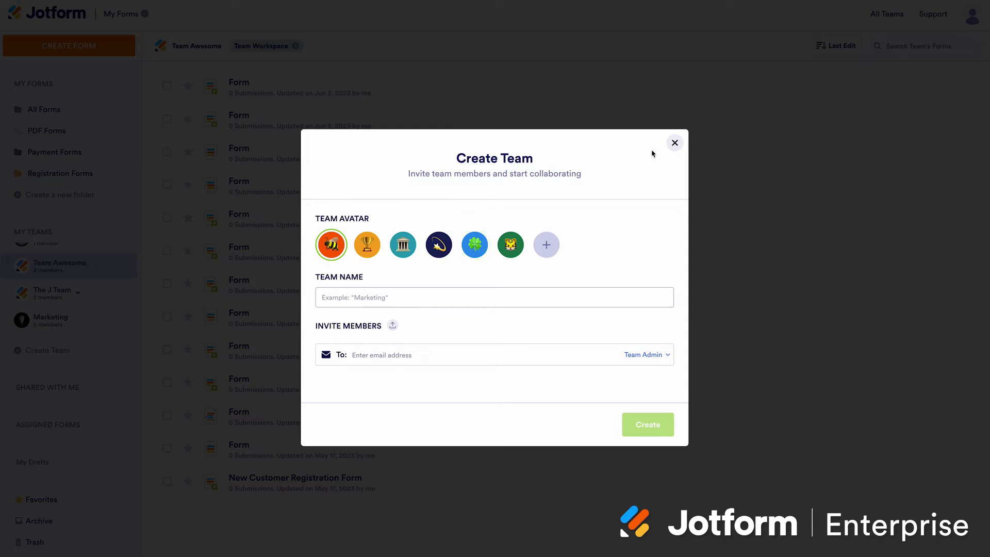
left_click(674, 144)
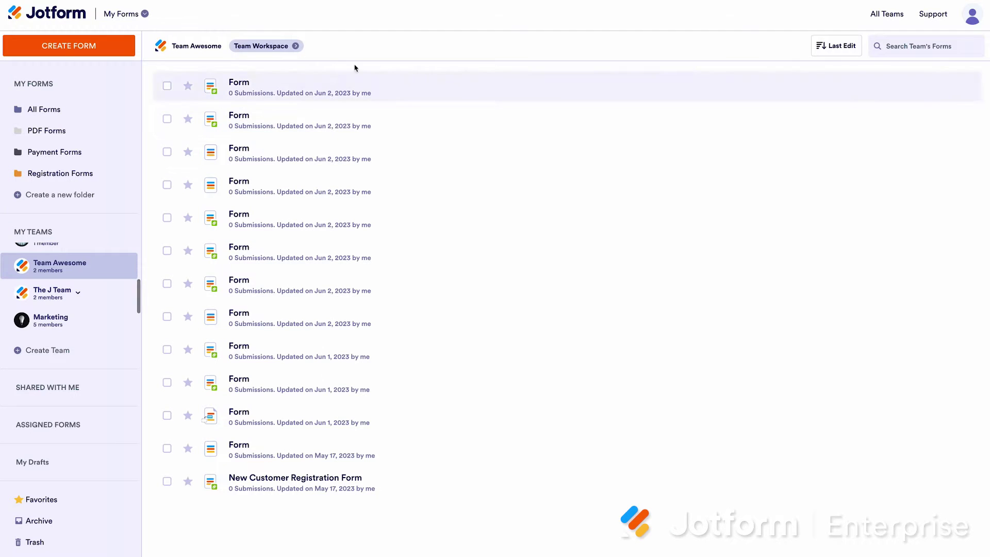
left_click(269, 45)
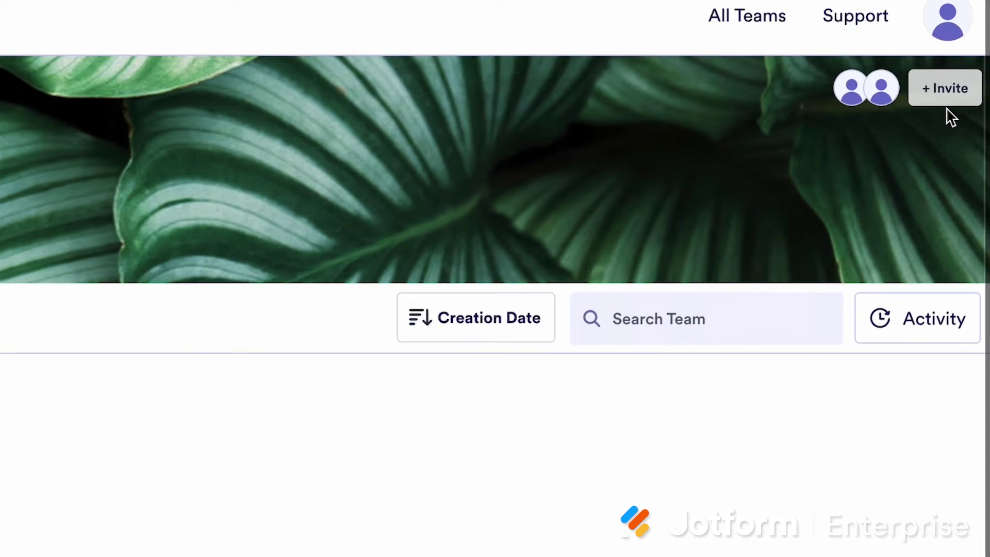
Check the invite dialog's available member roles without inviting, then open Team Settings
left_click(945, 103)
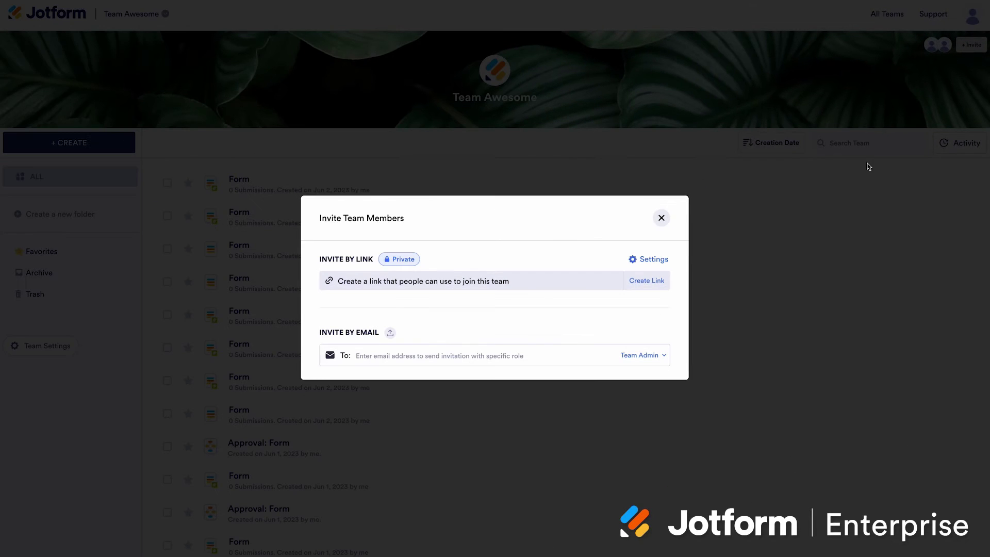
left_click(658, 355)
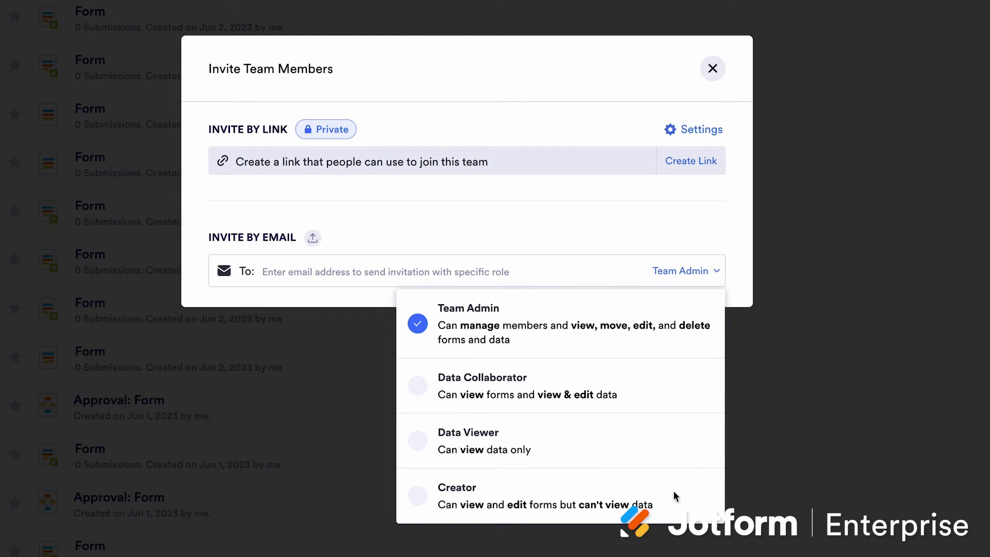
left_click(713, 70)
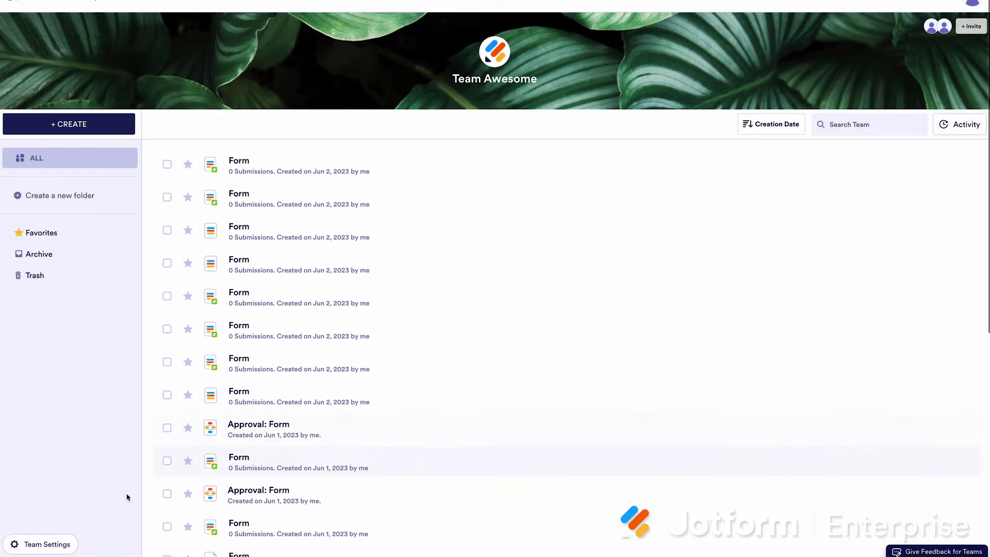
left_click(47, 544)
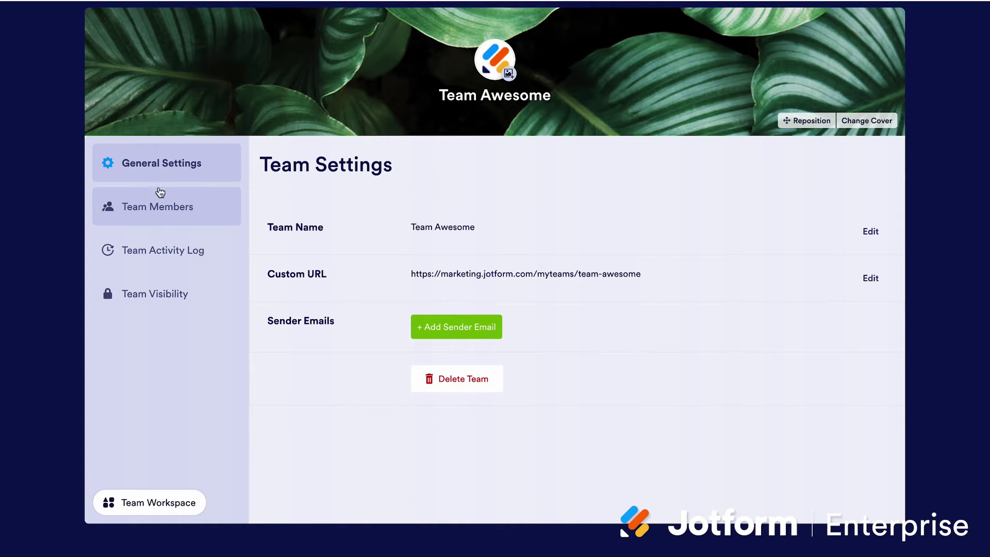
View Team Awesome's Team Members, Team Activity Log and Team Visibility settings pages
left_click(172, 205)
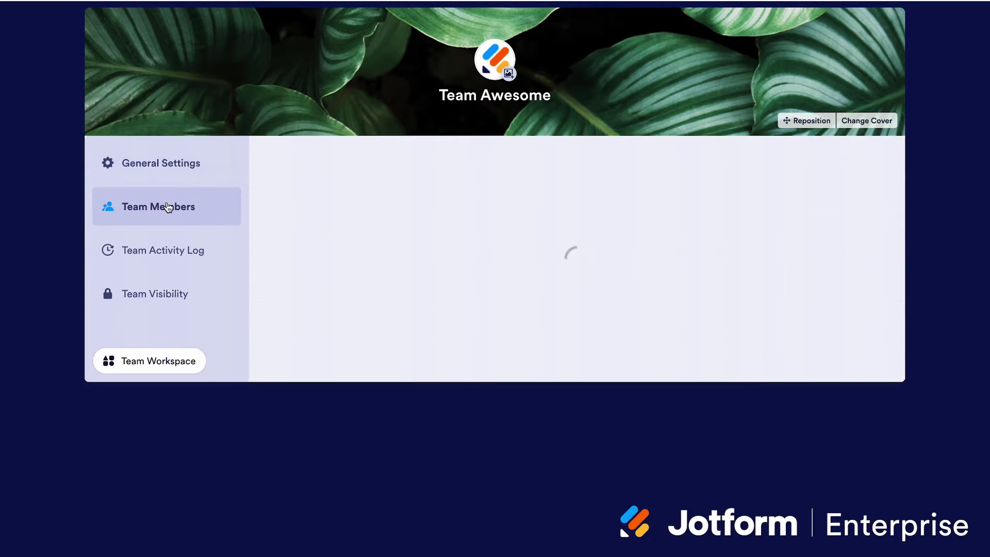
left_click(163, 258)
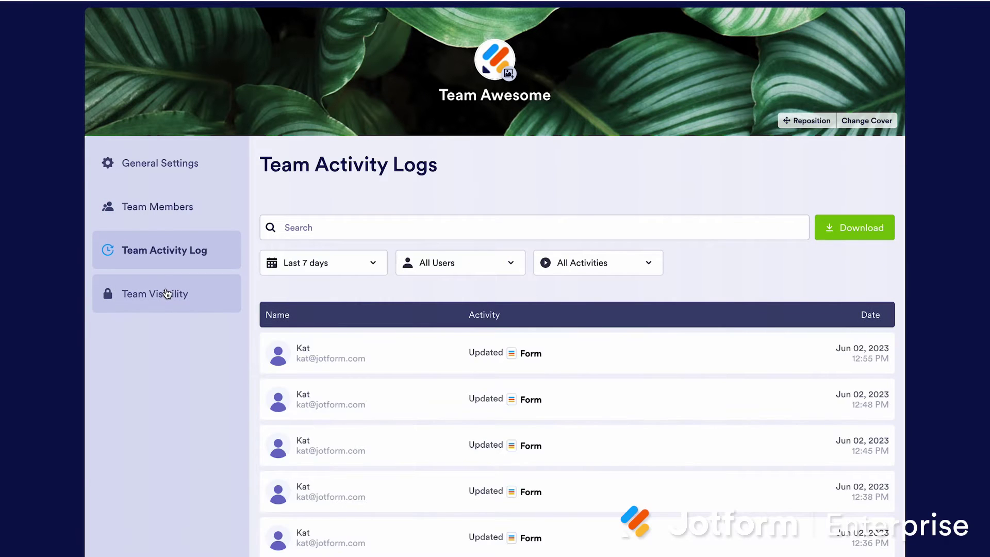
left_click(166, 293)
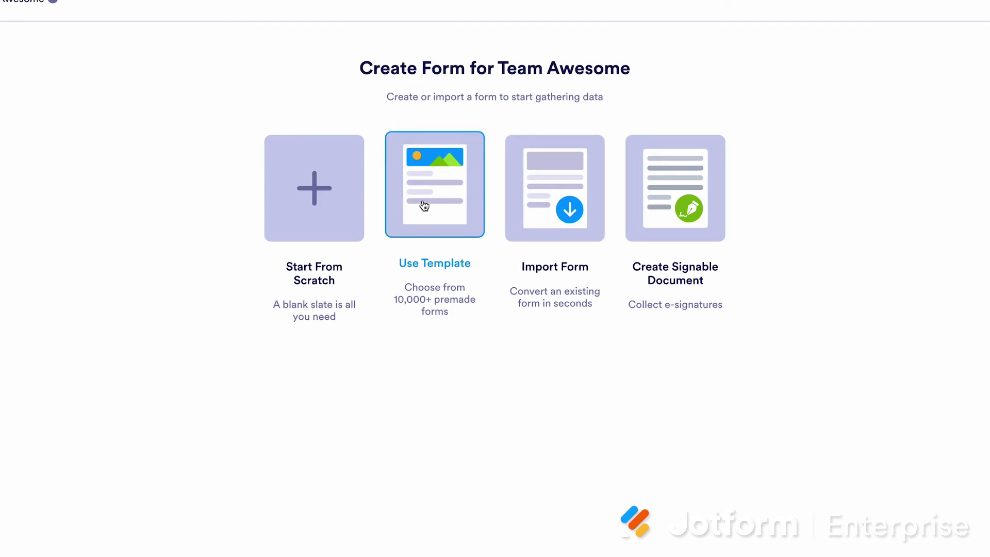
Look at Import Form options, then start a blank Classic Form from scratch
left_click(536, 204)
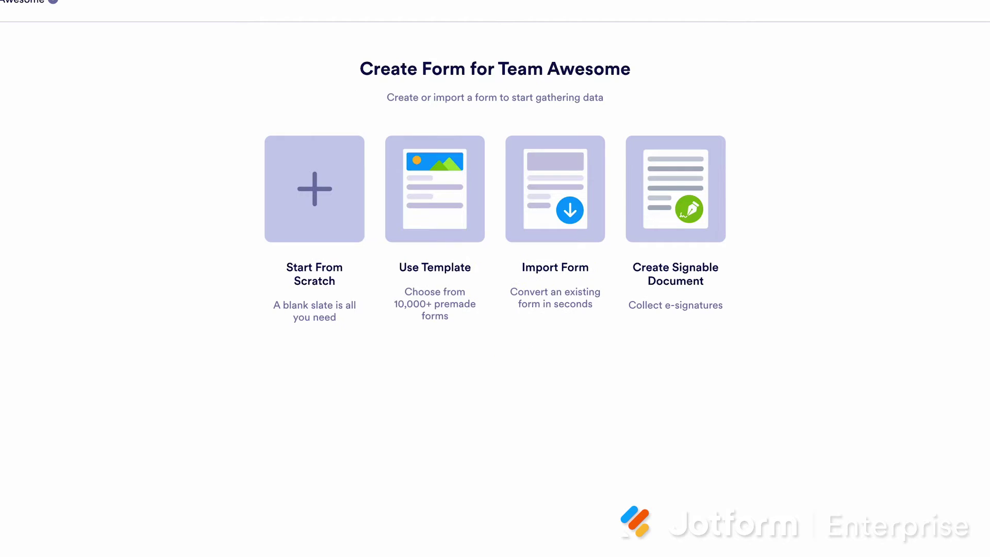
left_click(349, 194)
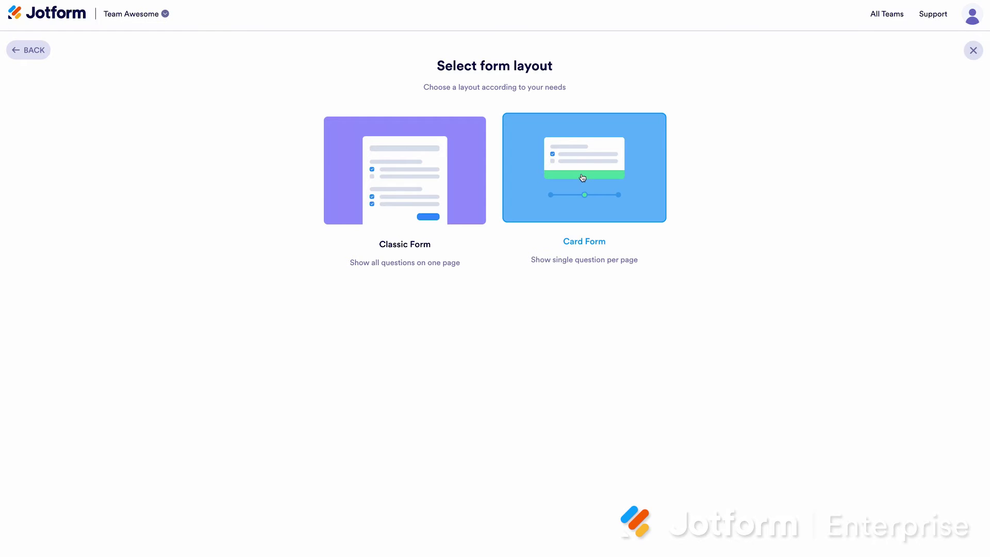
left_click(450, 174)
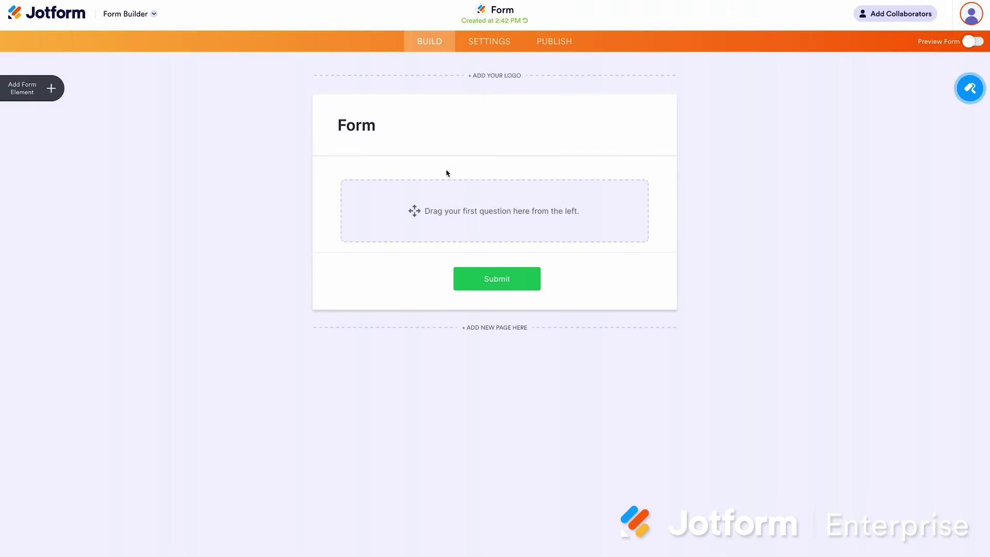
Add Single Choice, Multiple Choice, Signature and File Upload fields to the blank form
left_click(52, 91)
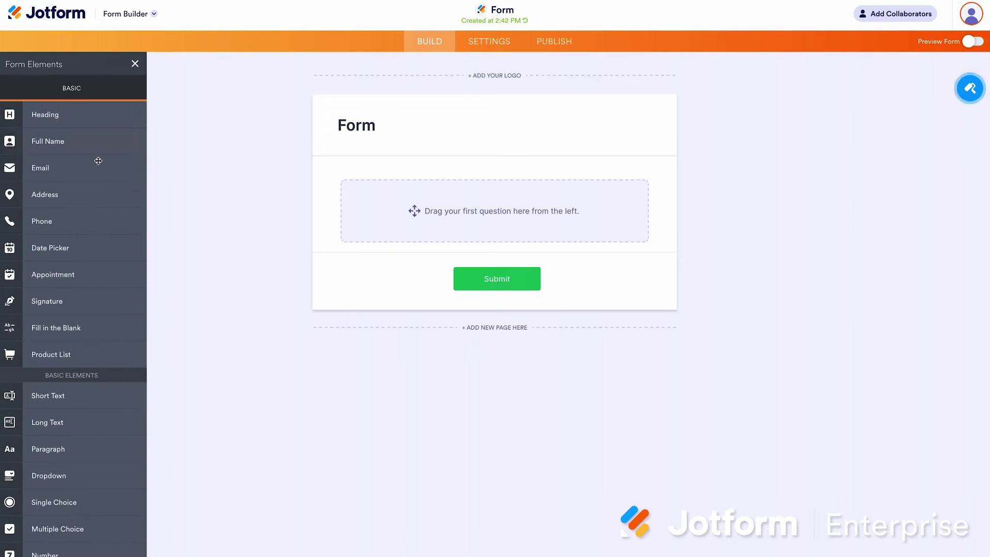
left_click_drag(66, 505, 495, 212)
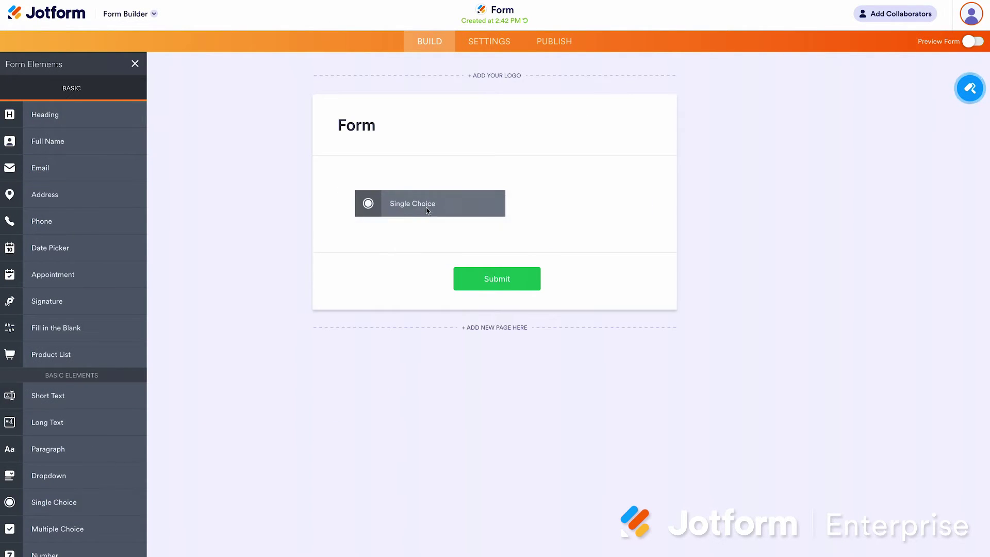
left_click_drag(57, 528, 495, 257)
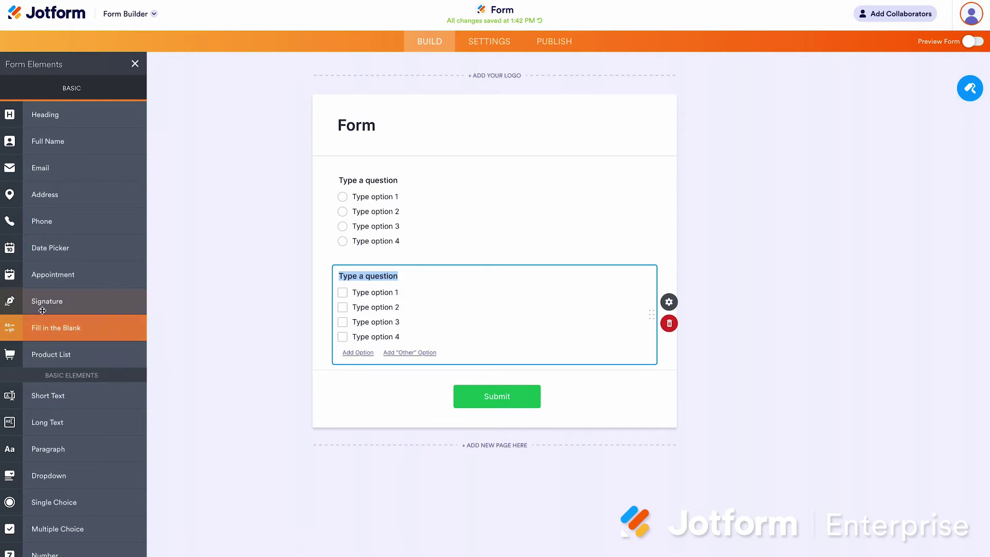
left_click_drag(61, 301, 435, 381)
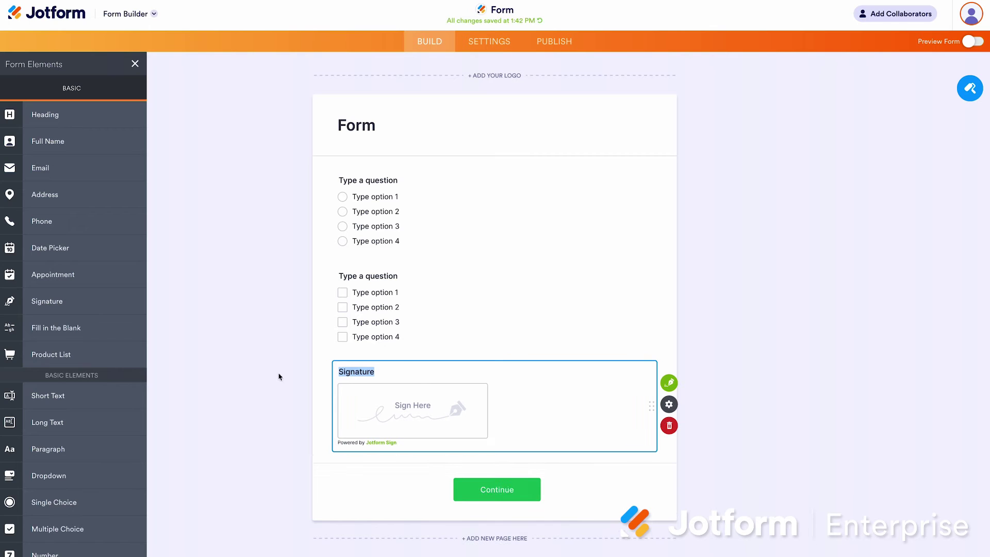
scroll(62, 438, "down", 3)
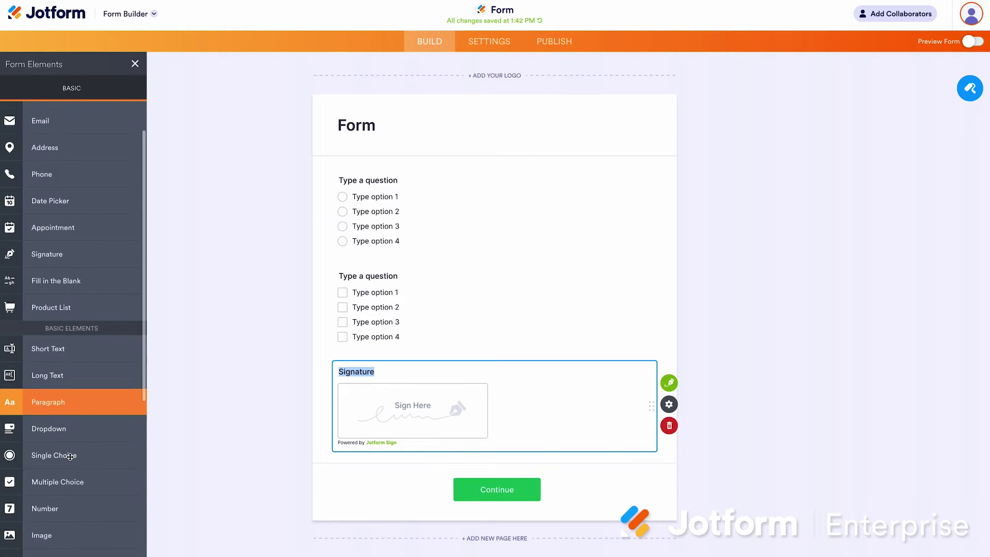
mouse_move(70, 464)
left_mouse_down()
mouse_move(454, 464)
mouse_move(440, 362)
left_mouse_up()
scroll(440, 363, "down", 2)
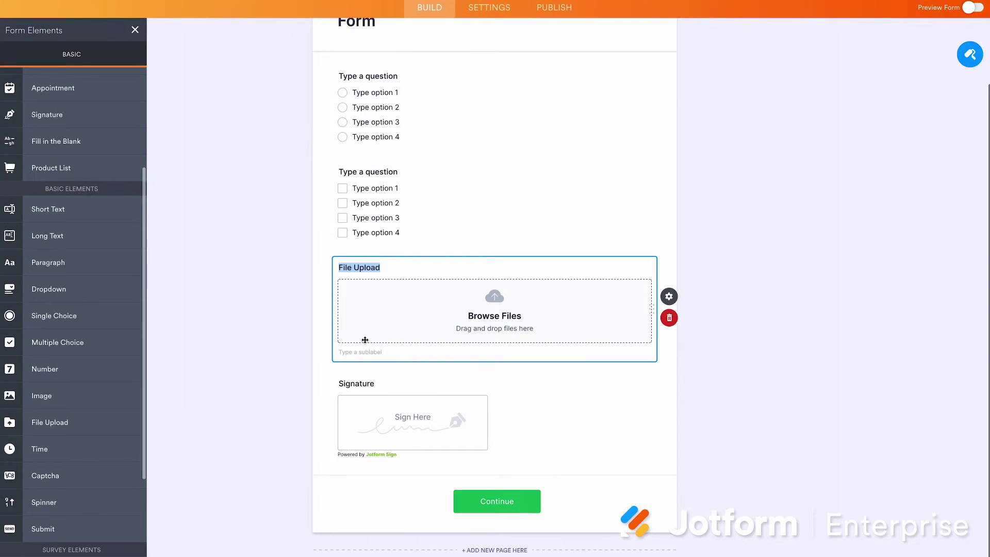
Open the File Upload field's options, check the multiple-files limit, and return to size and type settings
left_click(669, 296)
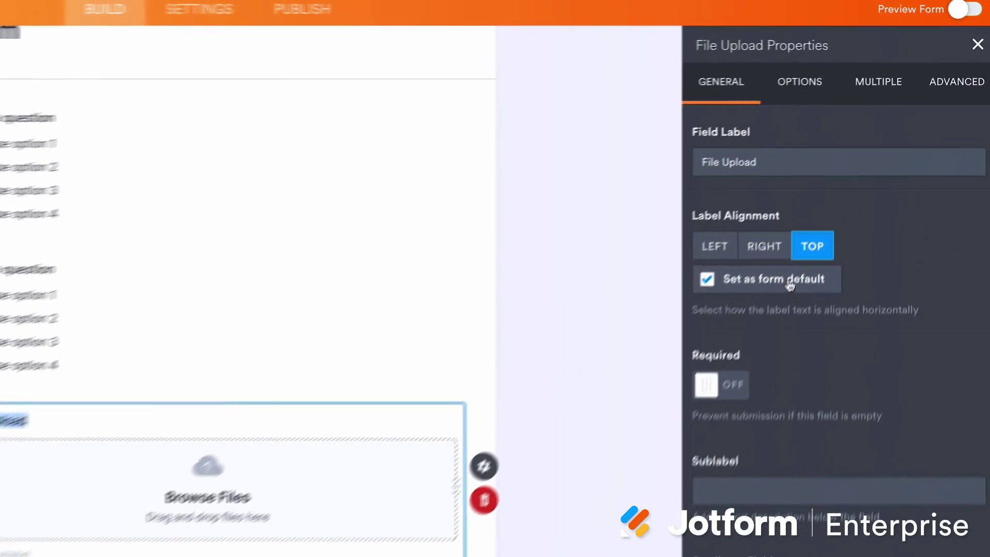
left_click(797, 98)
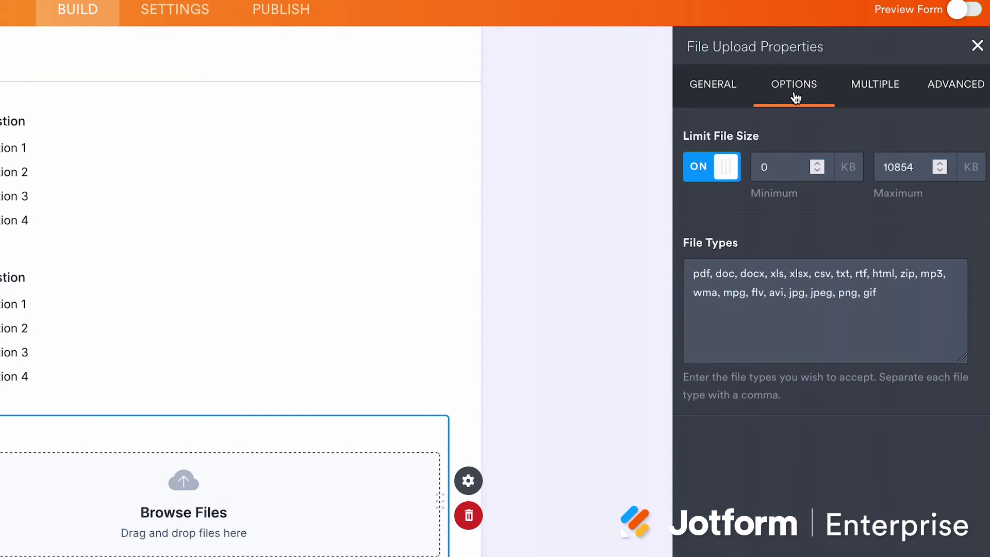
left_click(853, 98)
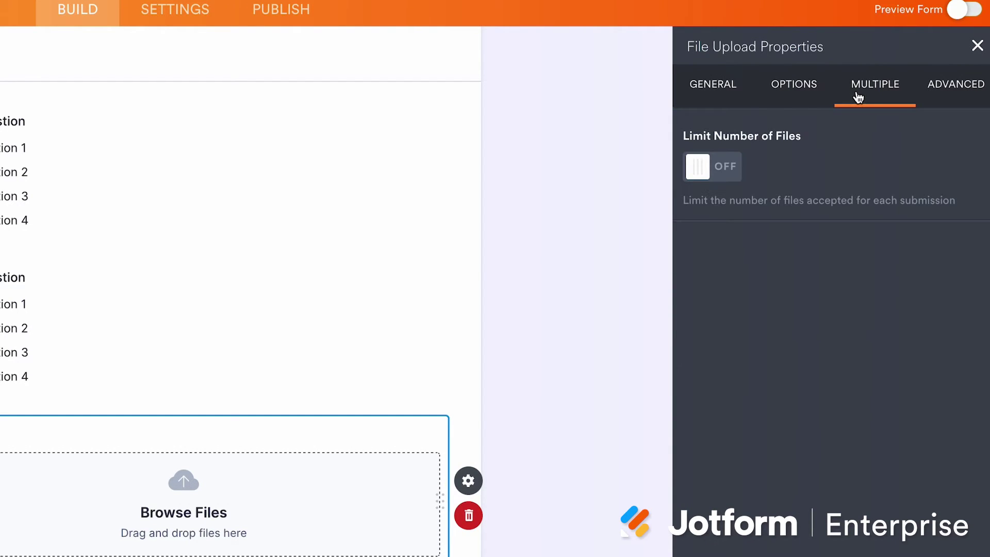
left_click(818, 97)
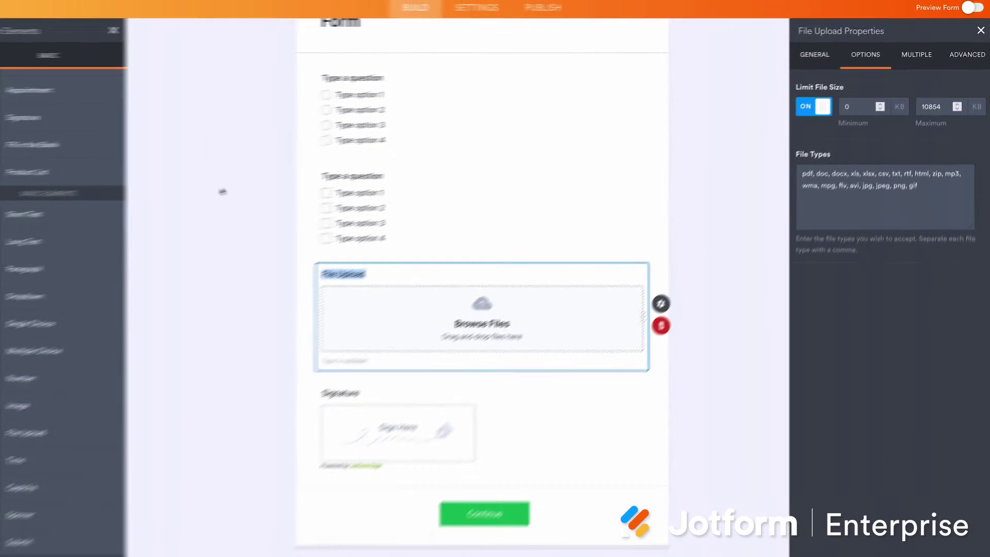
scroll(72, 361, "up", 5)
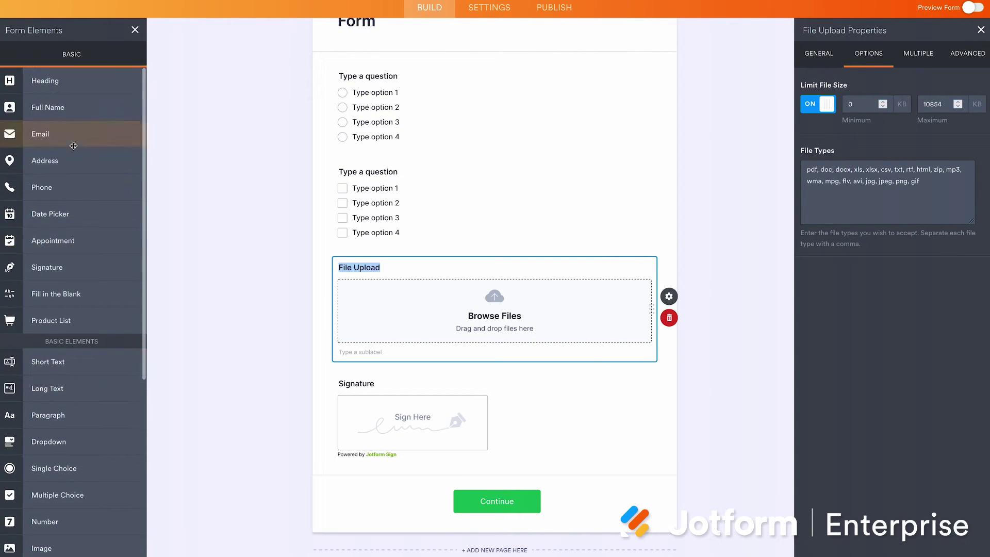
Add Full Name, Email and Phone Number fields at the top of the form
left_click_drag(76, 108, 408, 83)
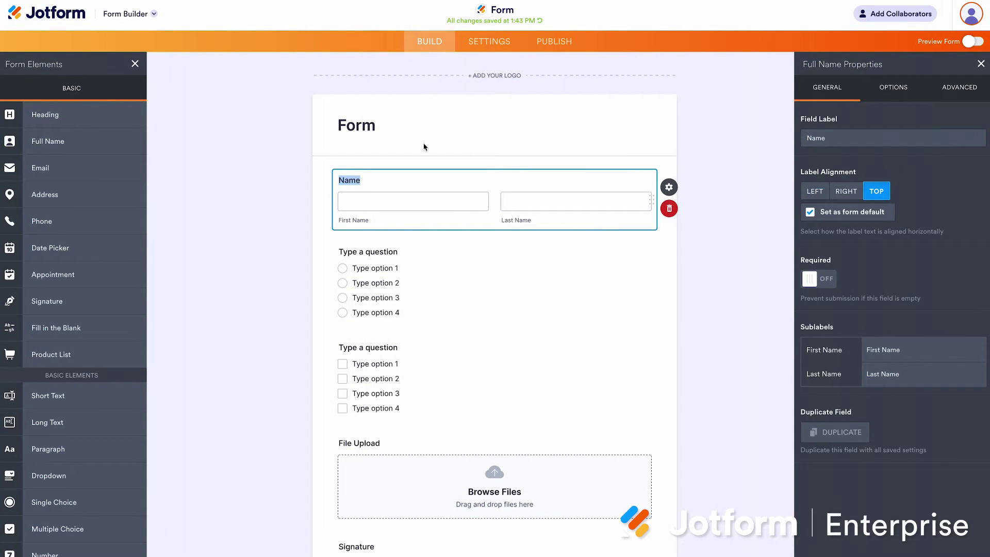
left_click_drag(131, 168, 468, 254)
left_click_drag(42, 221, 479, 342)
Open the Email field's properties and show its OPTIONS tab
left_click(544, 249)
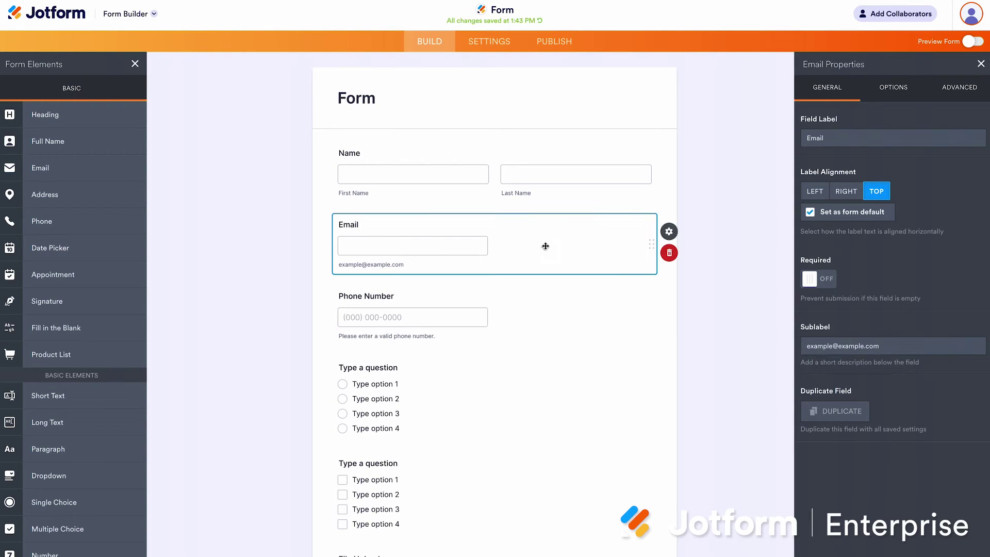
left_click(668, 231)
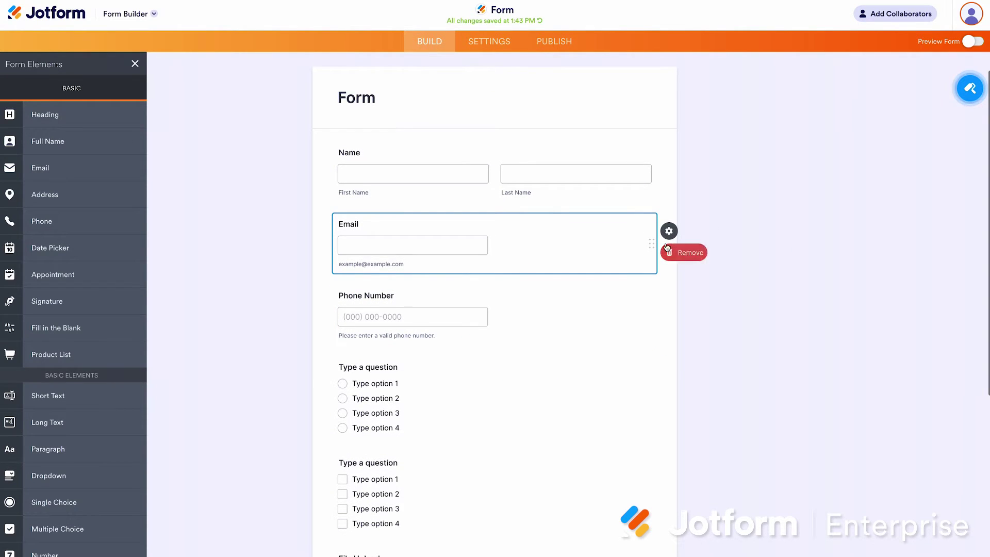
left_click(669, 231)
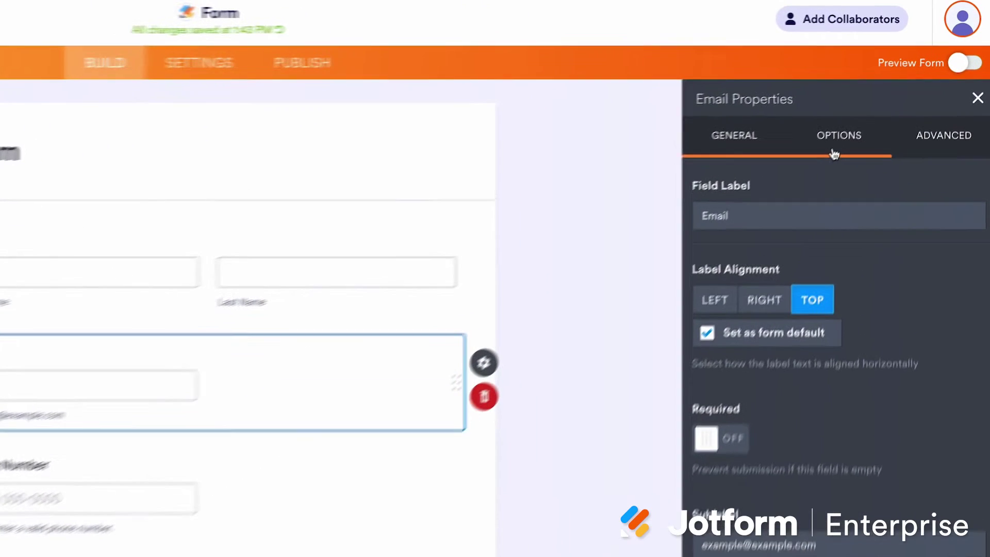
left_click(881, 106)
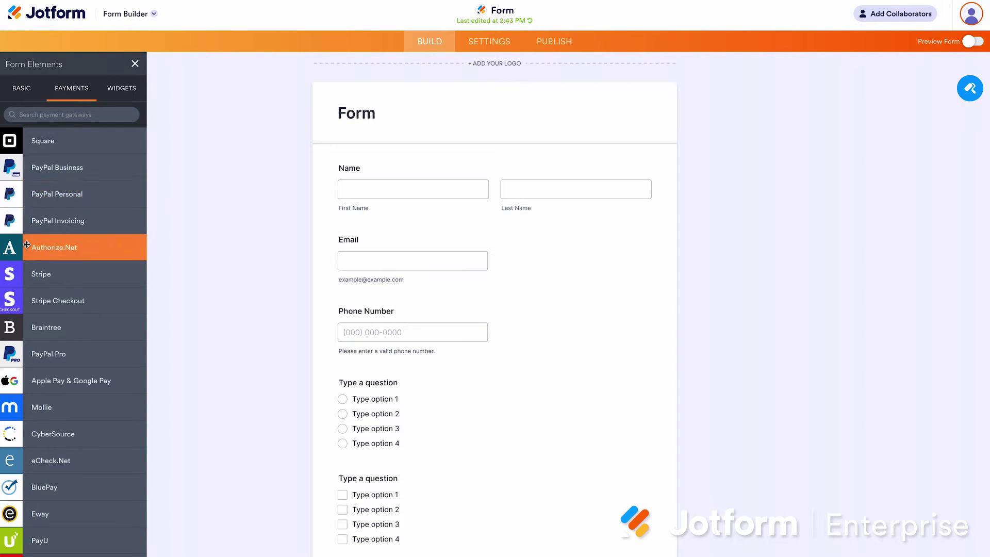
Add a Stripe payment block between the Name and Email fields
scroll(37, 243, "down", 3)
scroll(29, 245, "down", 1)
scroll(27, 244, "down", 5)
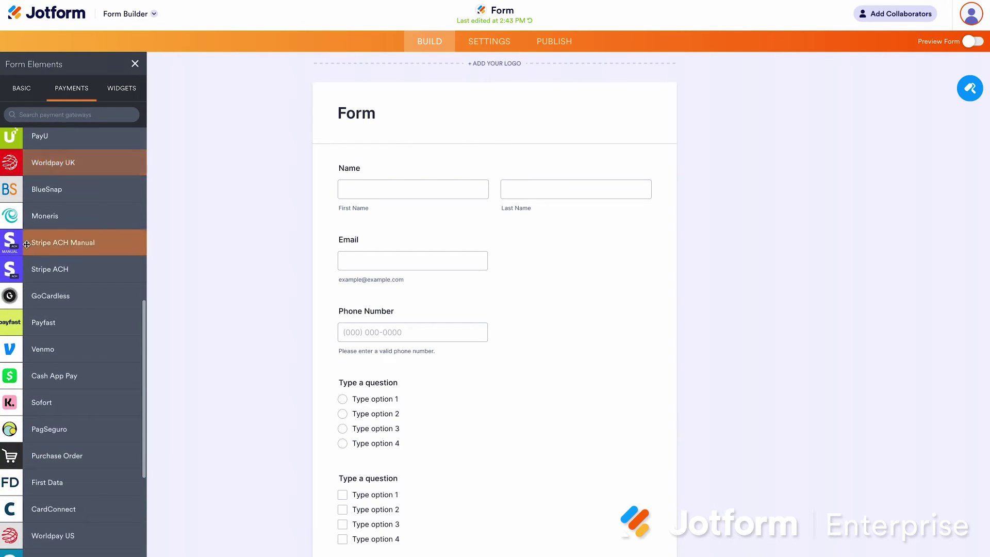
scroll(31, 246, "up", 8)
left_click_drag(36, 248, 400, 238)
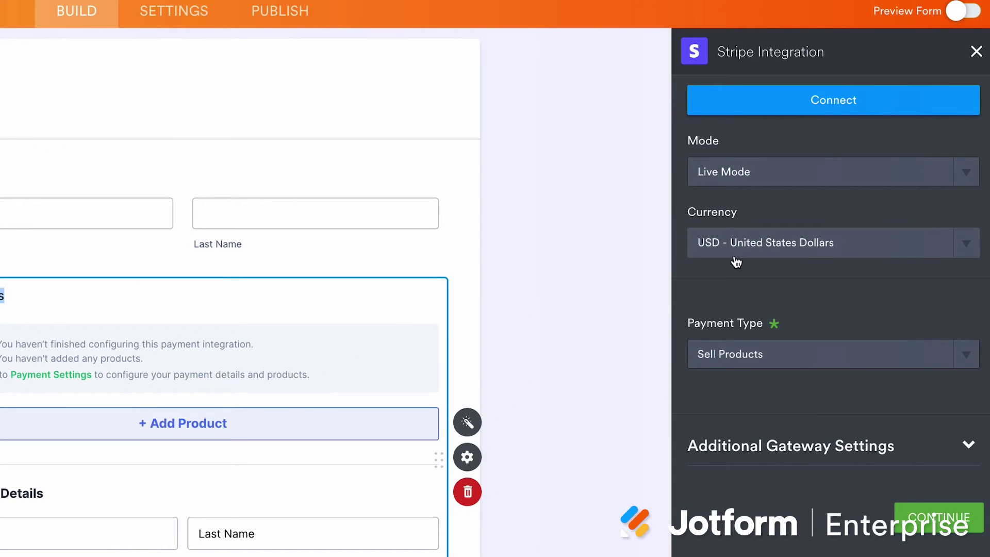
In Stripe Integration, keep USD as the currency and set the payment type to Sell Products
left_click(736, 259)
left_click(737, 257)
left_click(749, 354)
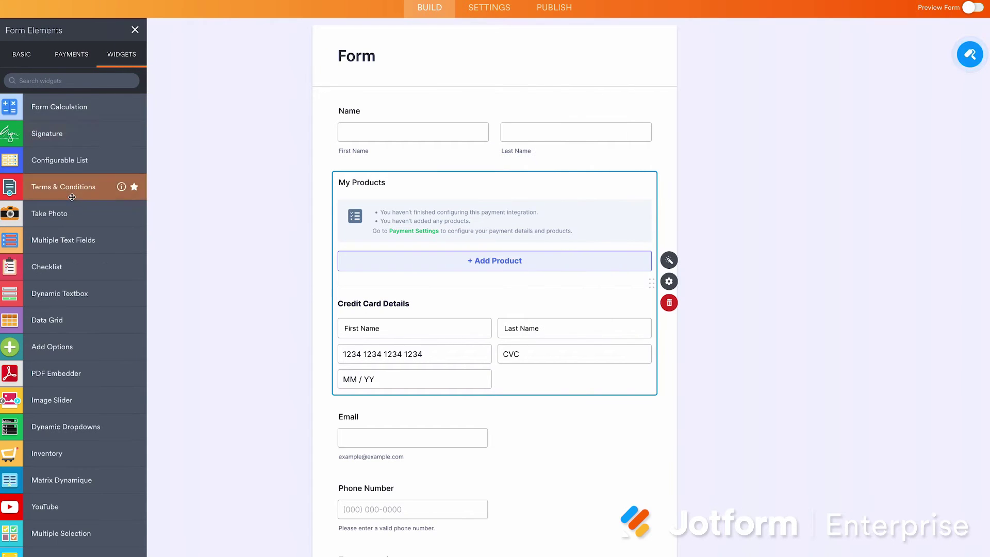
Add PDF Embedder and Take Photo widgets after the credit card details, Take Photo above the PDF
scroll(72, 198, "down", 3)
scroll(72, 197, "up", 3)
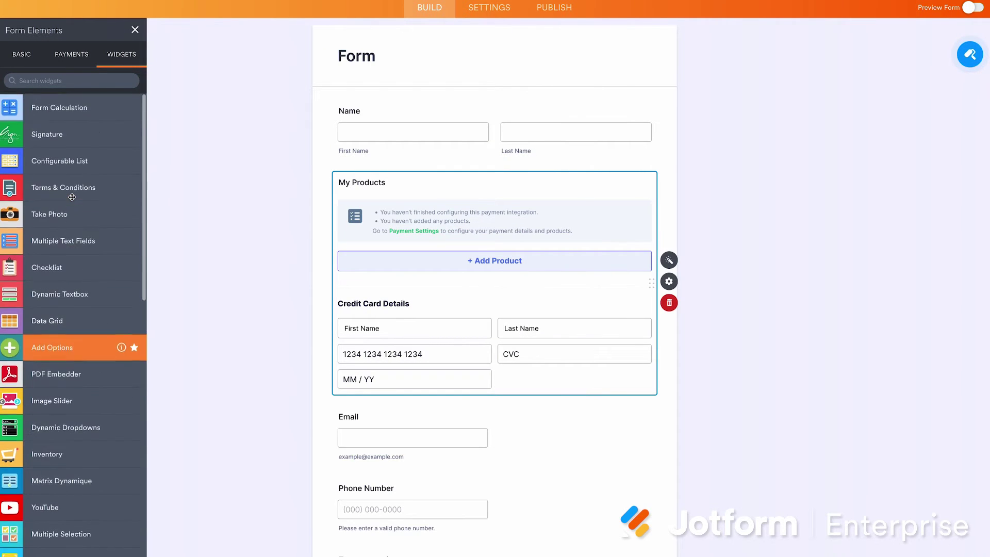
left_click_drag(82, 375, 495, 447)
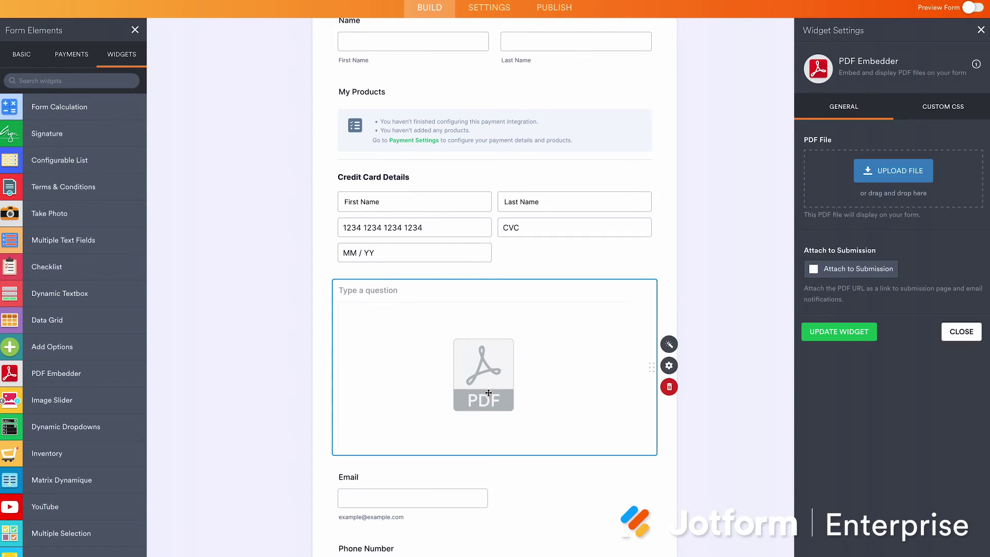
left_click_drag(57, 213, 392, 283)
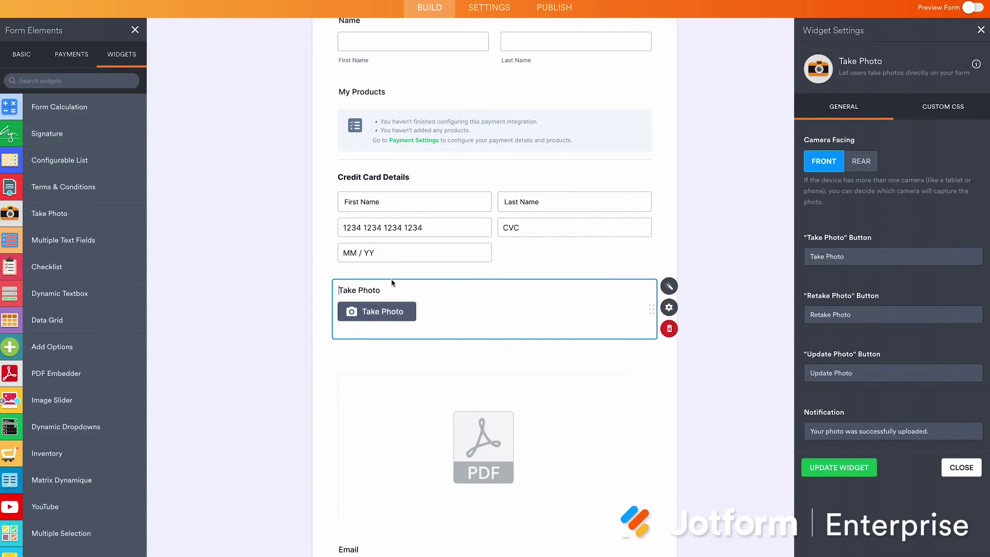
scroll(89, 232, "down", 5)
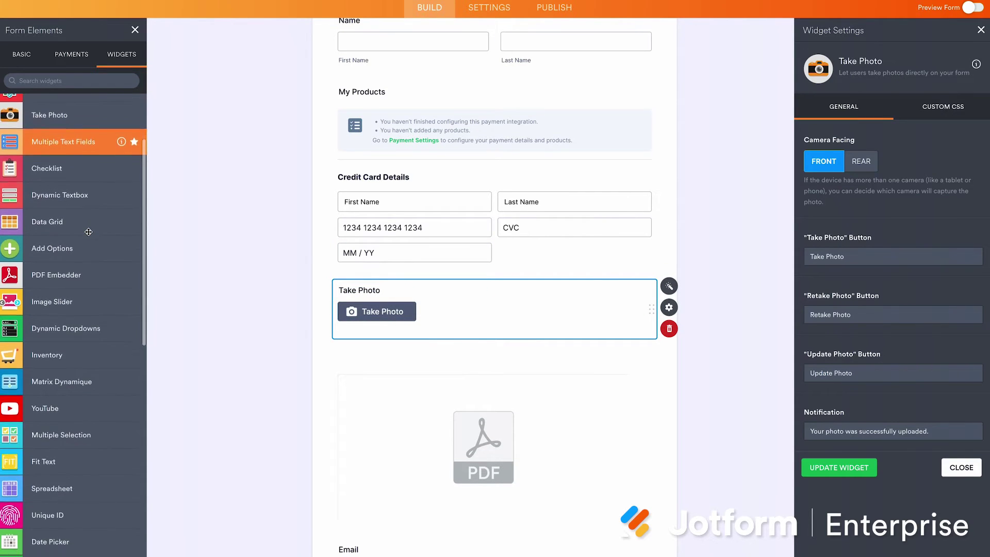
scroll(89, 232, "down", 9)
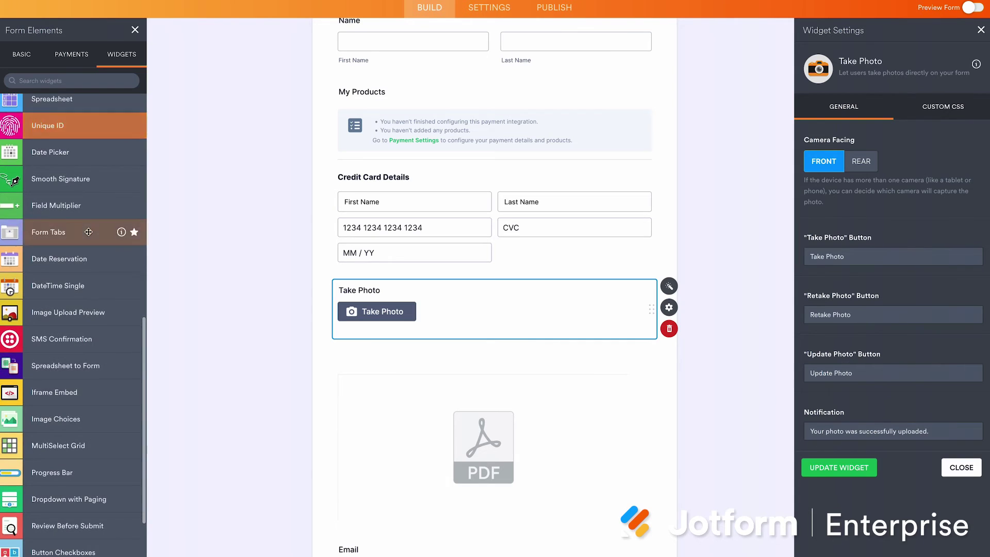
scroll(88, 232, "down", 12)
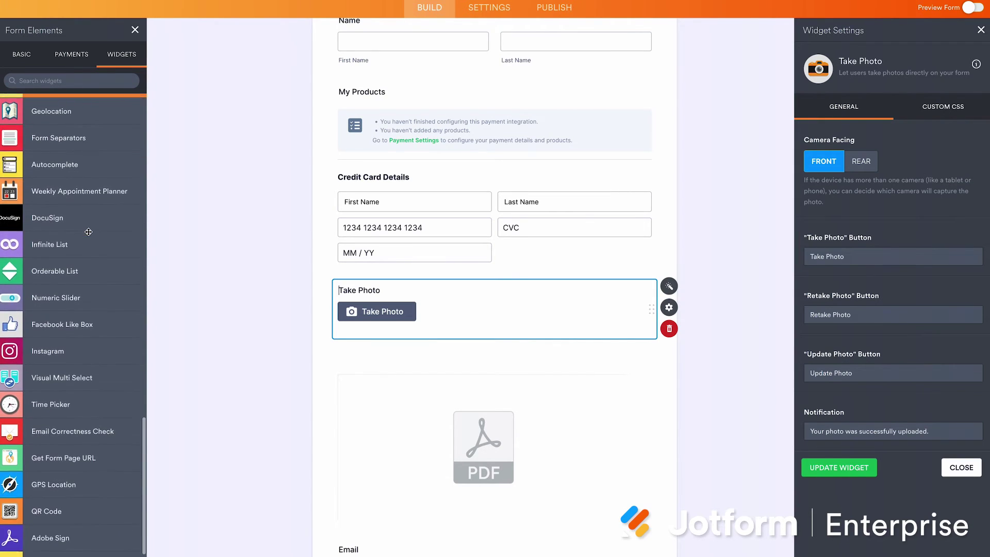
scroll(88, 232, "down", 4)
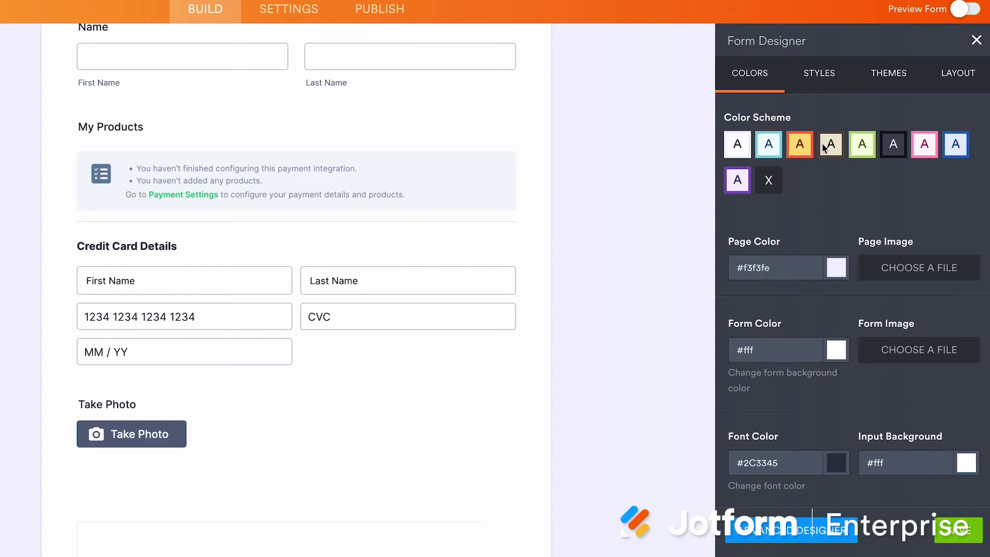
Apply the Mad Libs, Brick Wall and Postcard themes in turn, finishing with Vintage Star
left_click(804, 86)
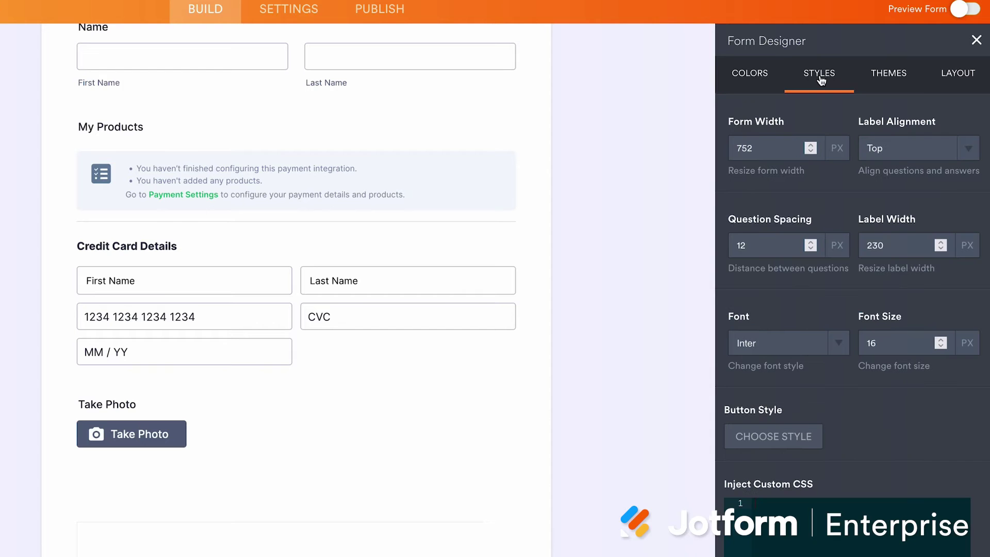
left_click(867, 80)
mouse_move(770, 448)
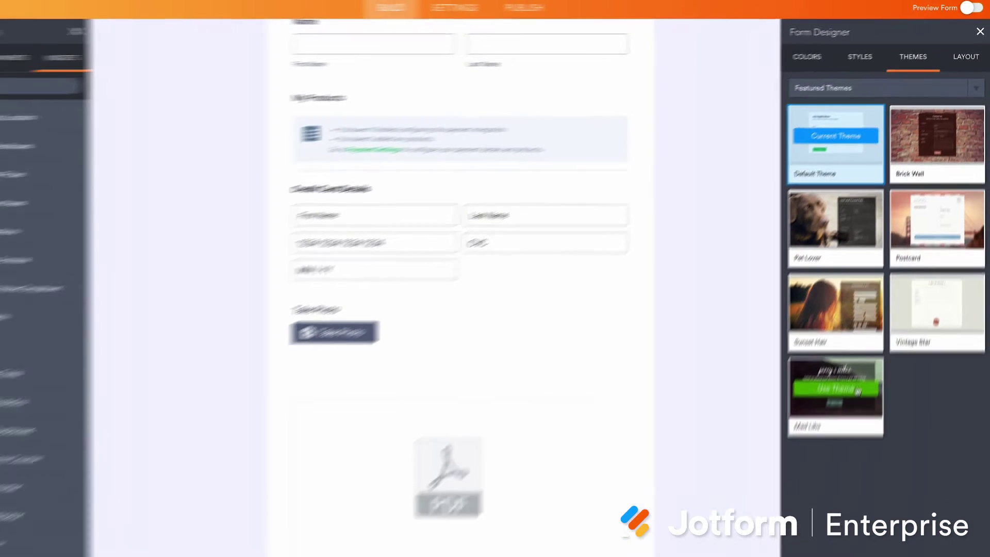
left_click(787, 508)
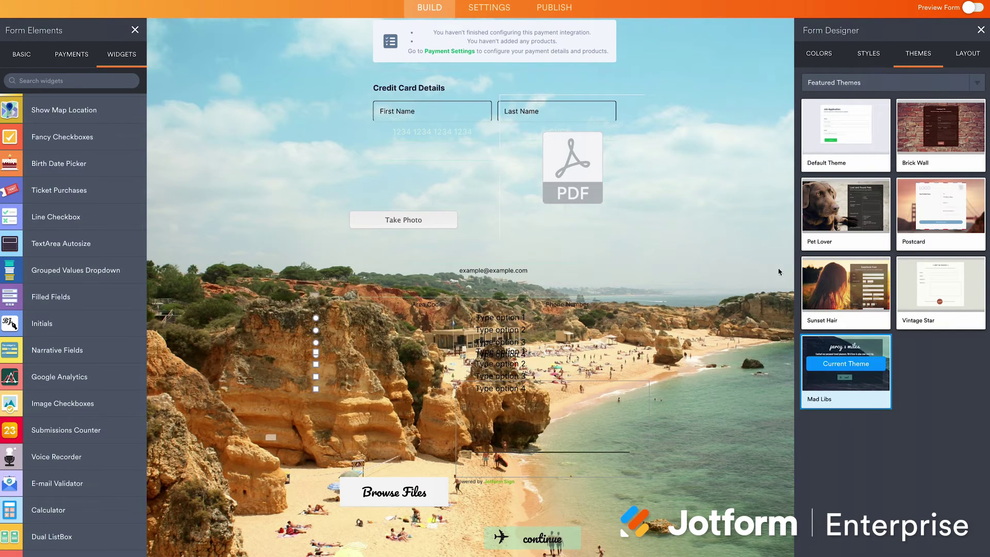
left_click(926, 132)
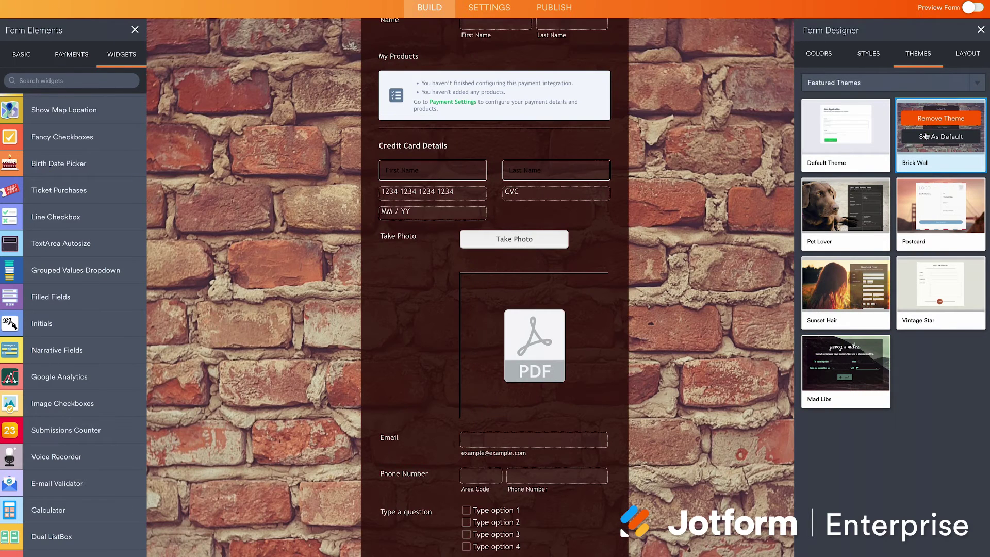
left_click(932, 215)
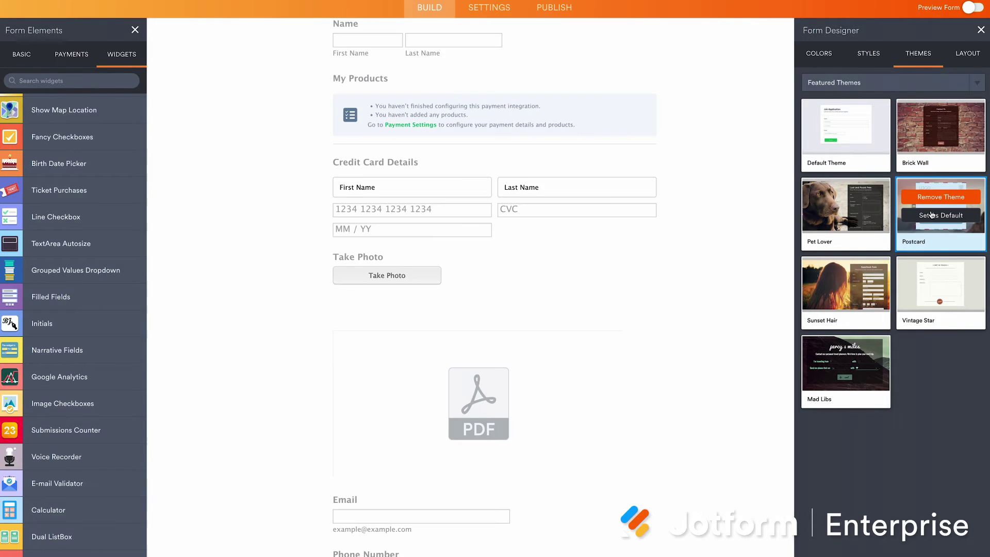
left_click(934, 281)
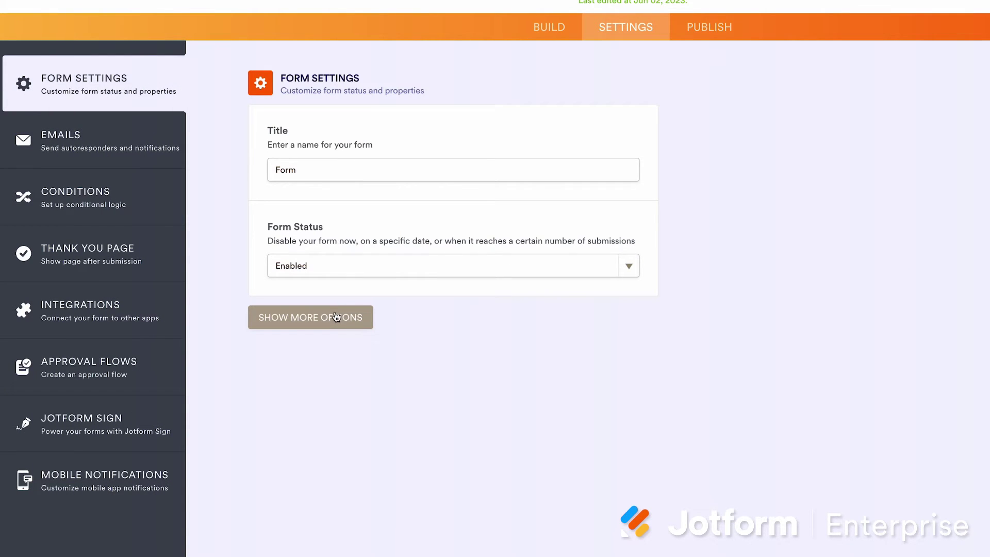
Set the form language to English (US) and look at translation settings without adding a language
left_click(335, 316)
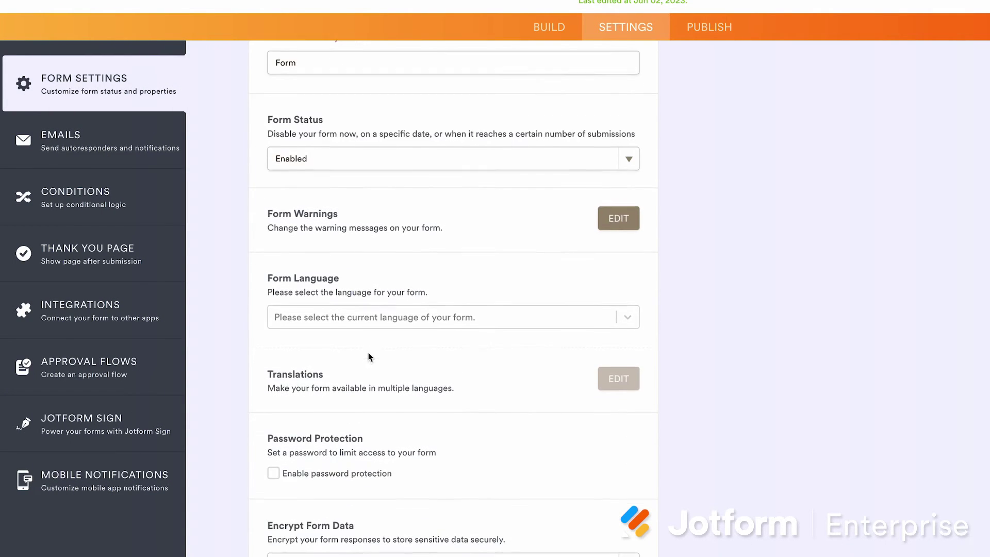
left_click(413, 315)
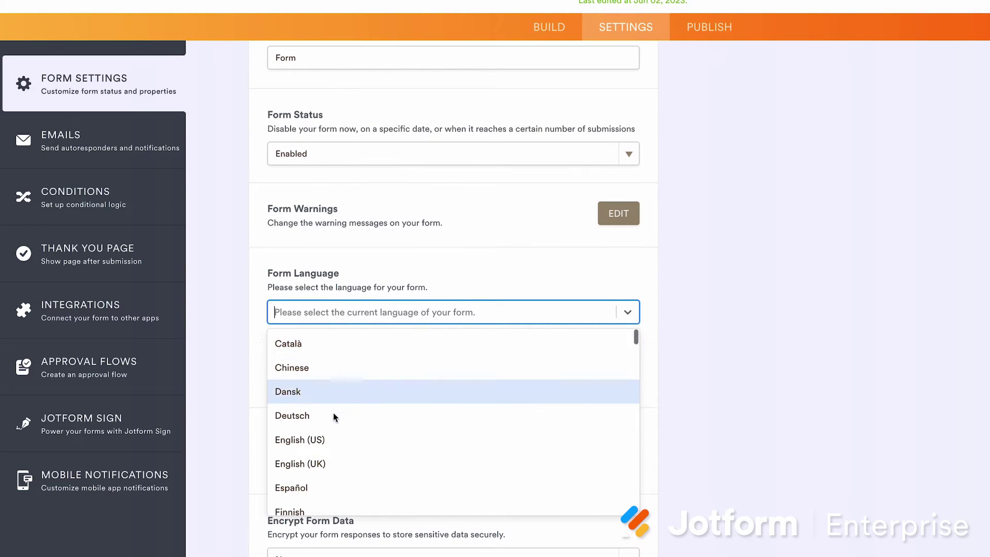
left_click(332, 439)
left_click(608, 379)
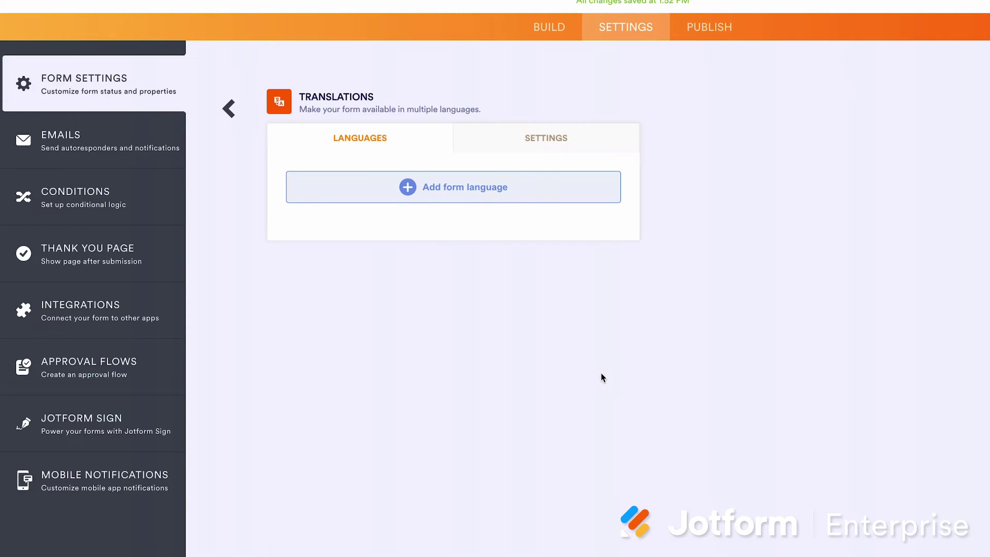
left_click(471, 195)
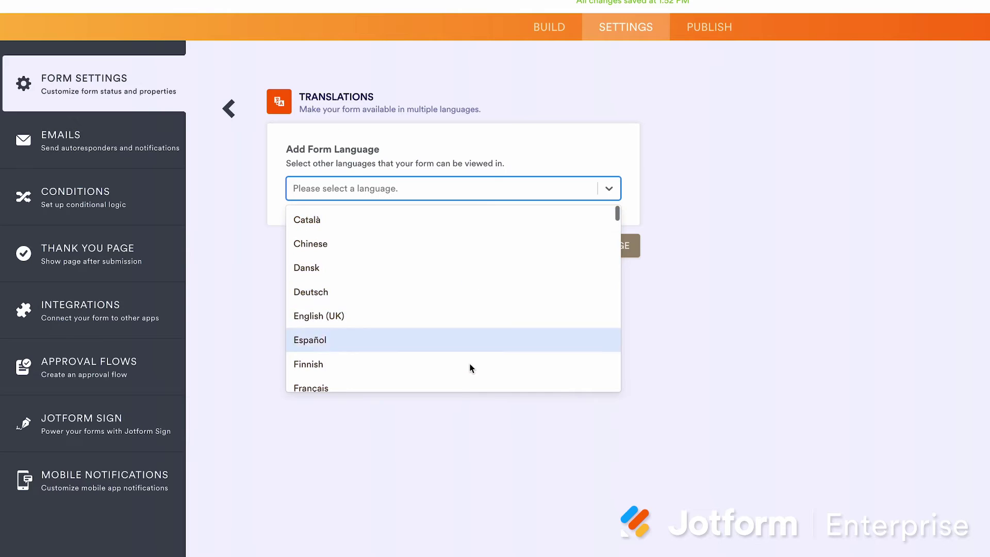
left_click(230, 110)
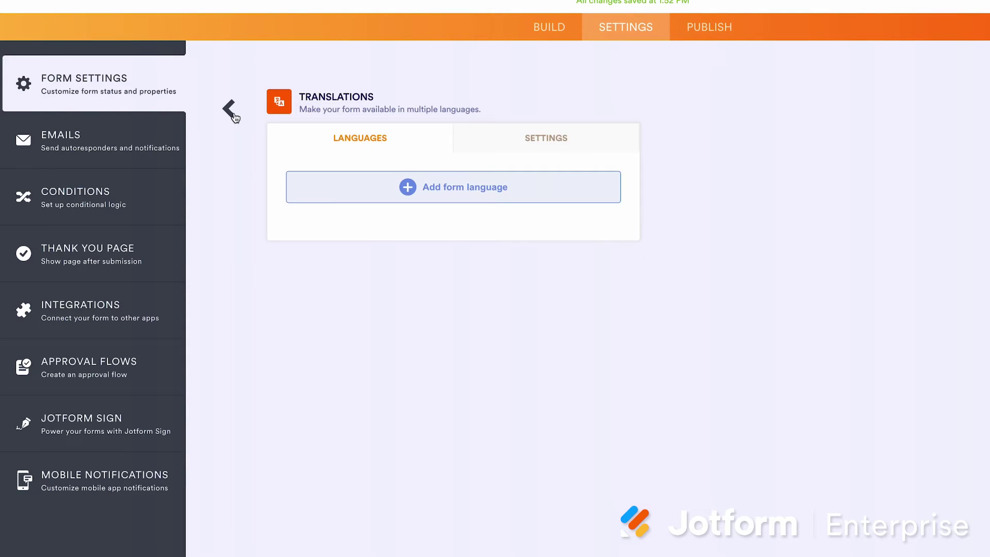
left_click(232, 113)
Under more options, leave form encryption at No and turn Require SSO on
left_click(350, 309)
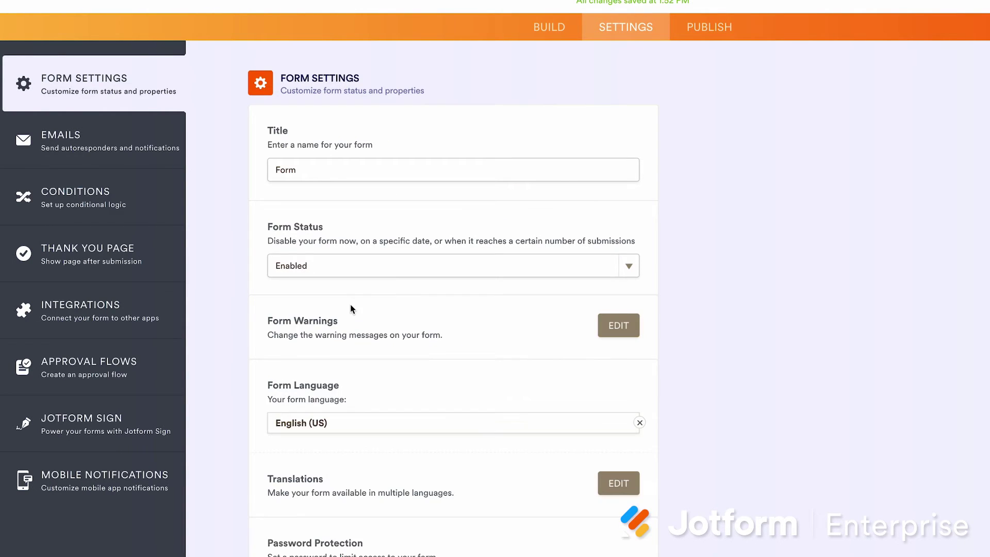
scroll(412, 511, "down", 6)
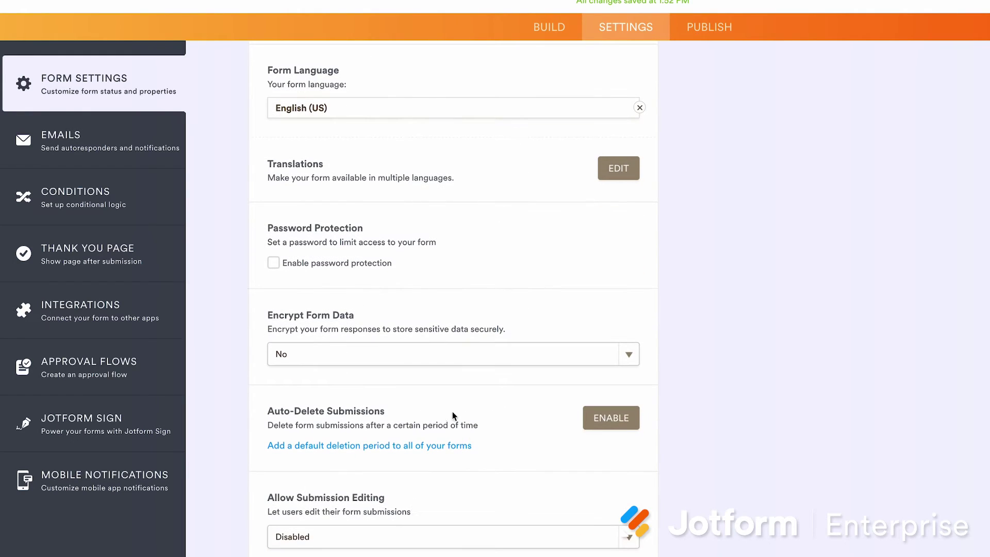
left_click(426, 356)
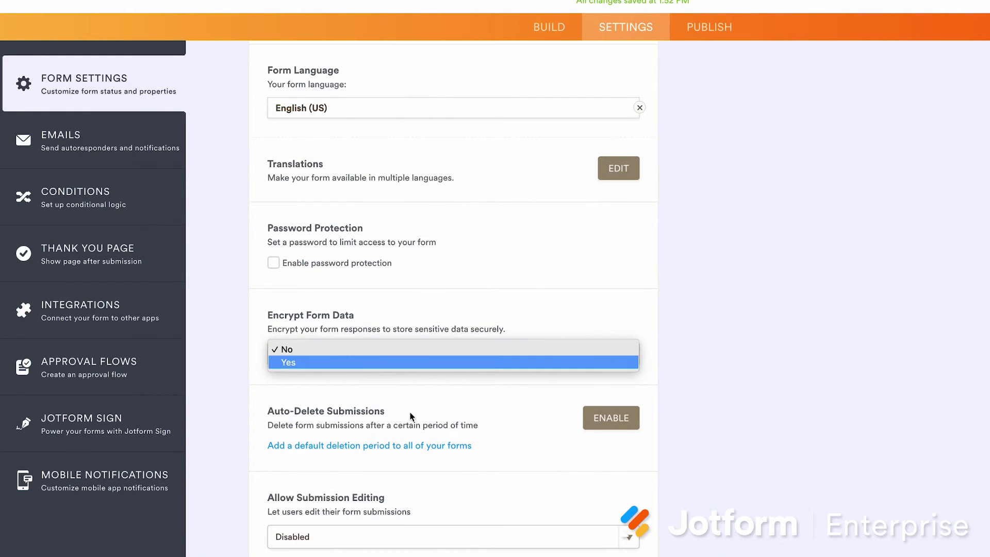
left_click(623, 500)
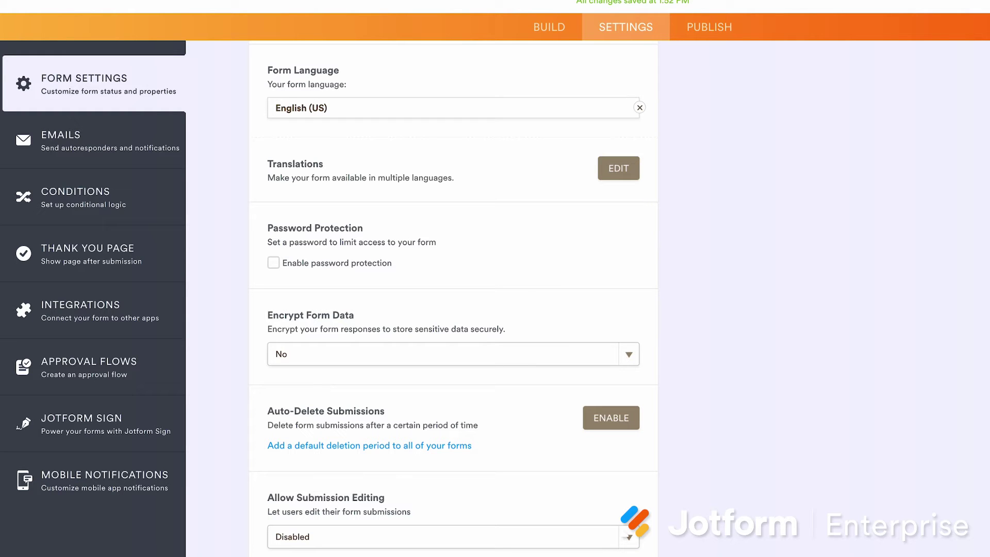
scroll(640, 464, "down", 5)
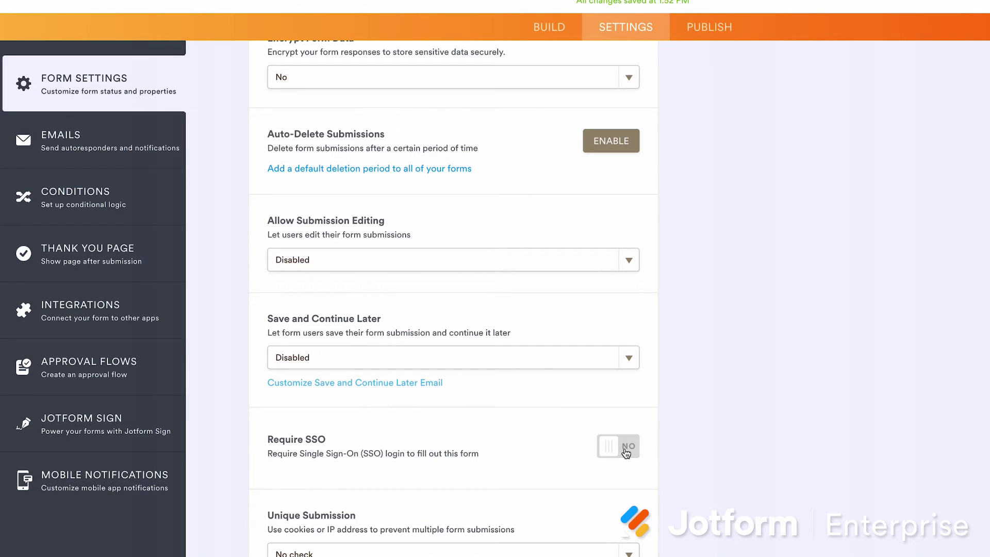
left_click(625, 451)
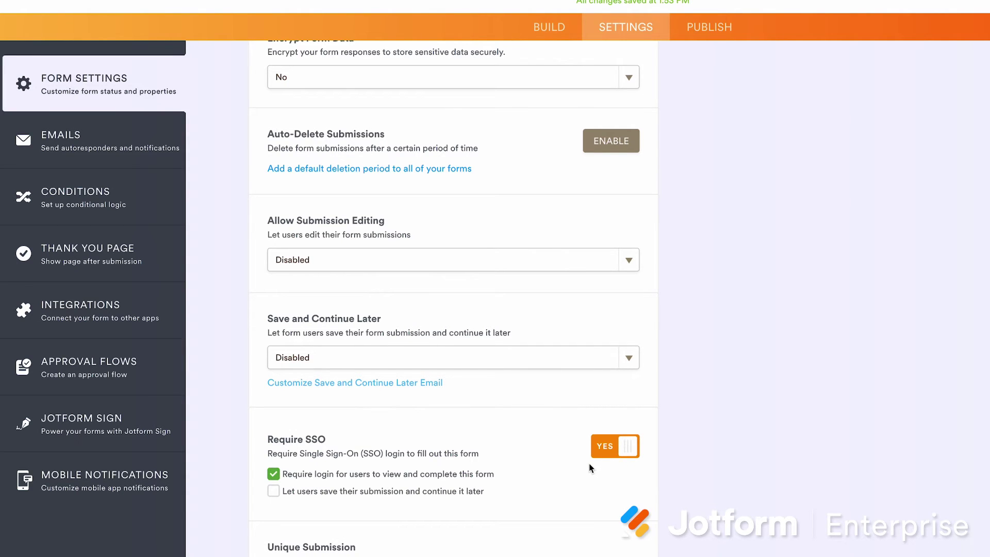
scroll(591, 467, "down", 3)
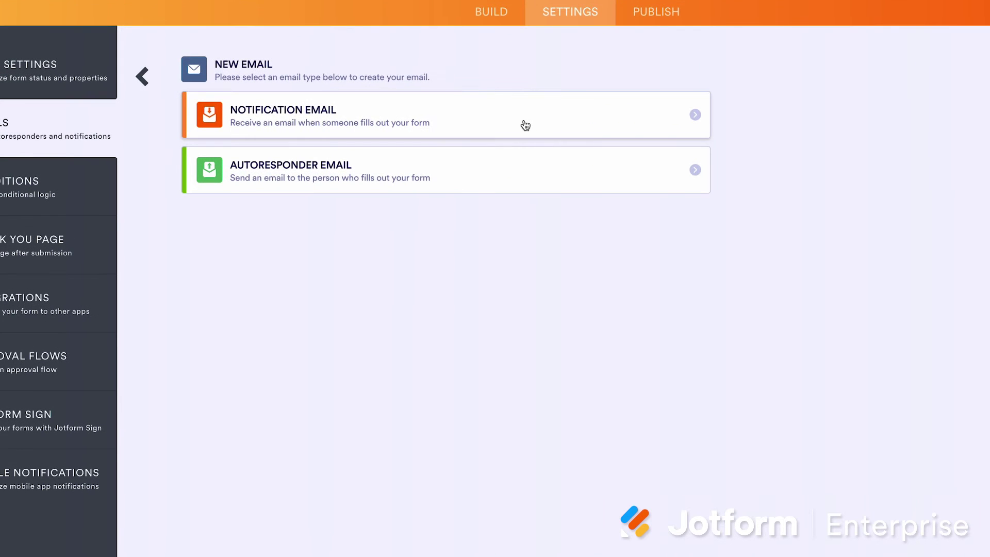
Create Autoresponder 1, preview its HTML source, and open its Advanced sending options
left_click(532, 164)
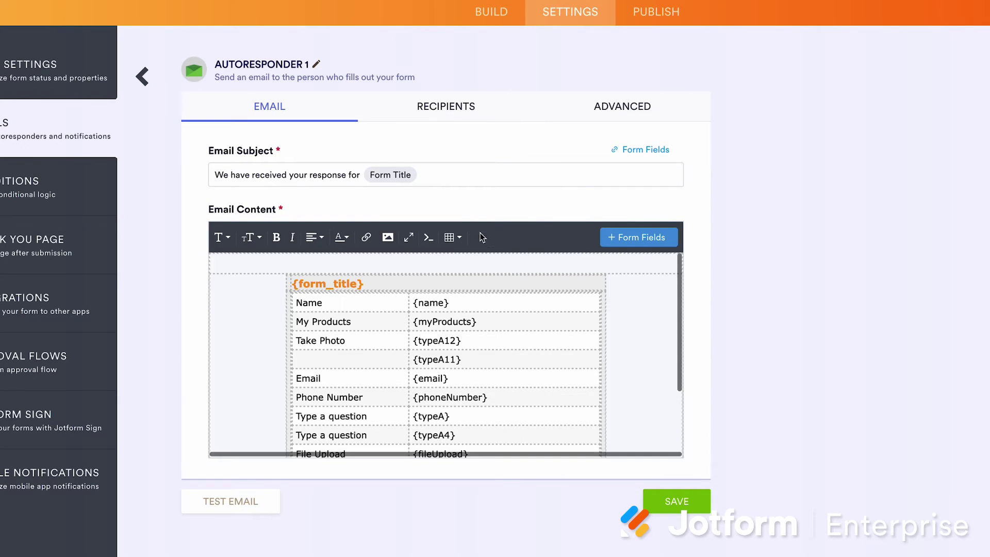
left_click(428, 237)
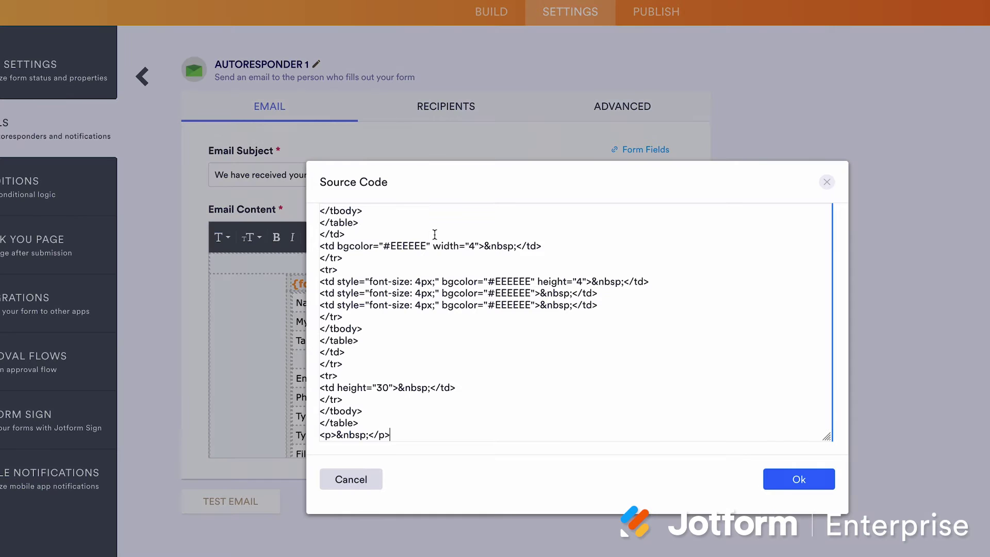
left_click(827, 182)
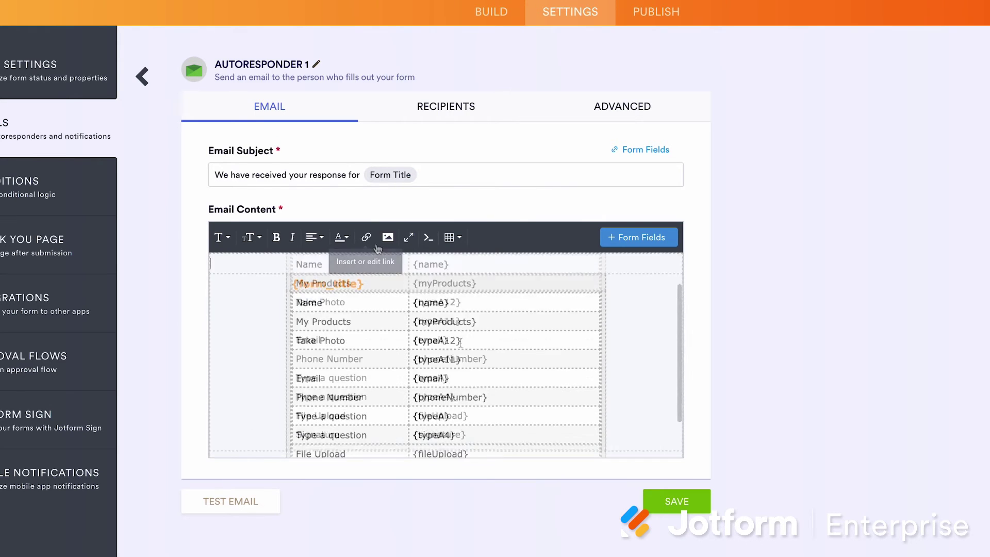
scroll(462, 289, "down", 3)
scroll(460, 343, "up", 3)
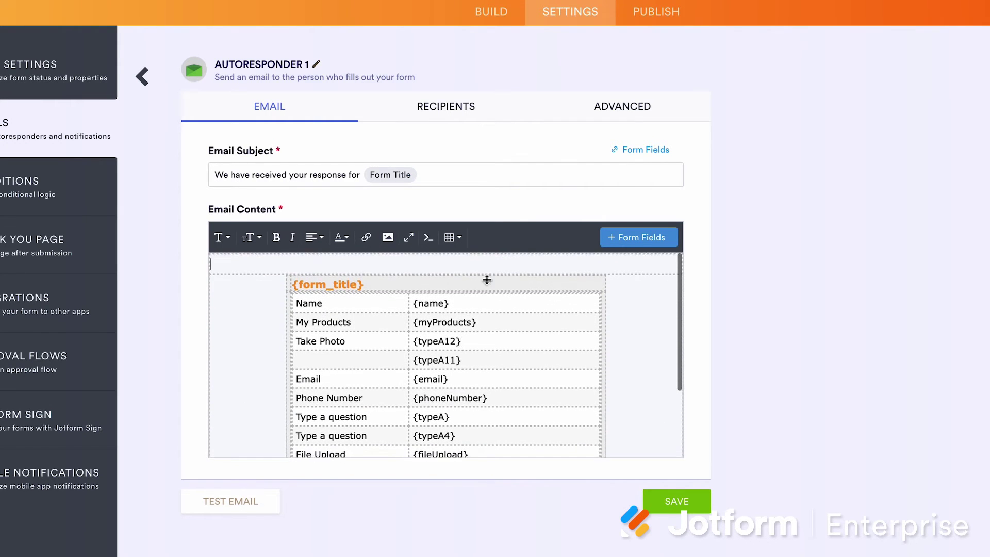
left_click(622, 120)
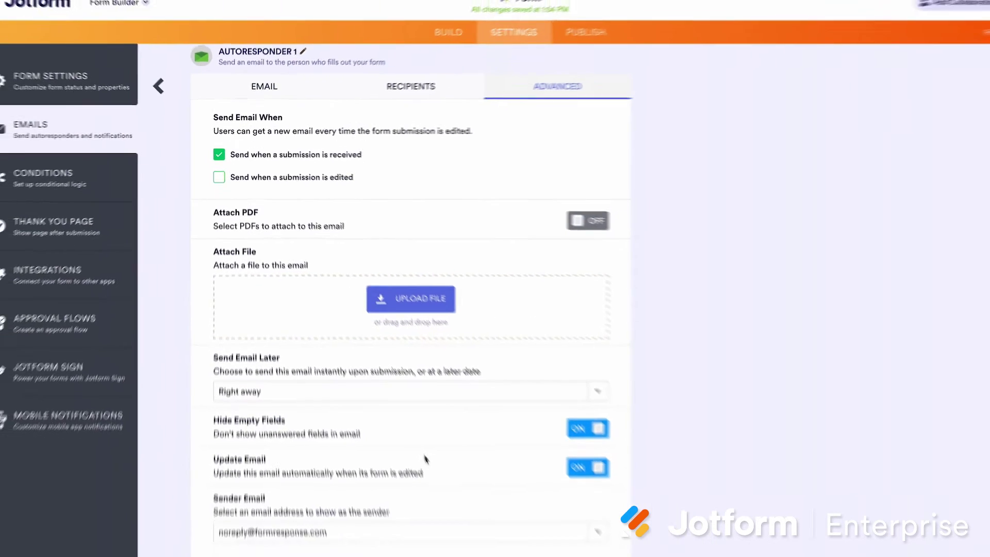
Review the autoresponder's sender and recipients, switch Attach PDF on, then go to Conditions
left_click(427, 504)
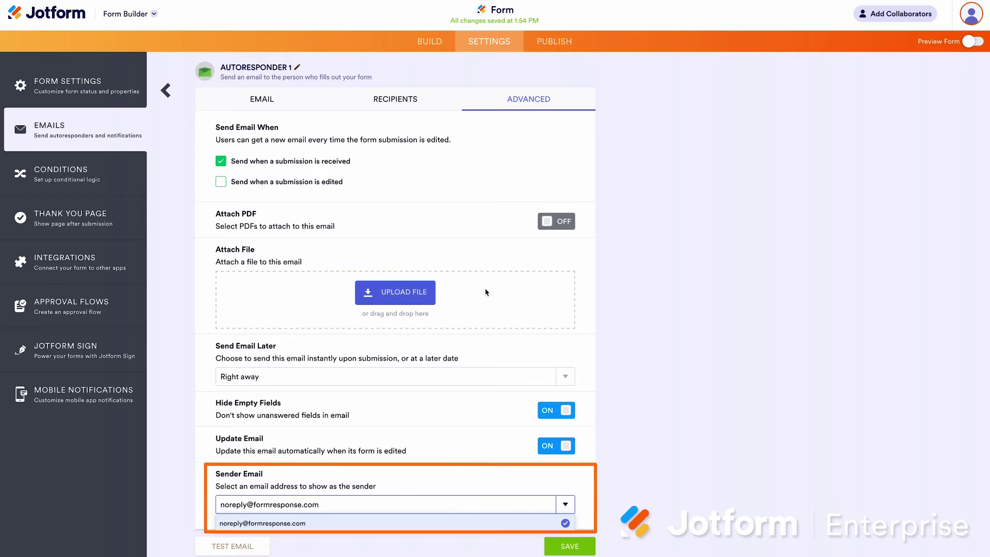
left_click(418, 105)
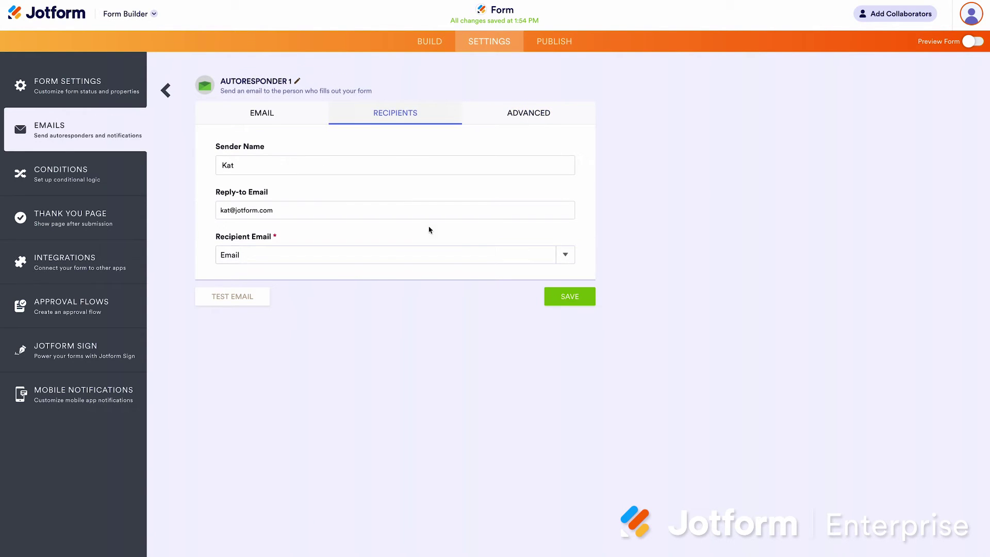
left_click(501, 112)
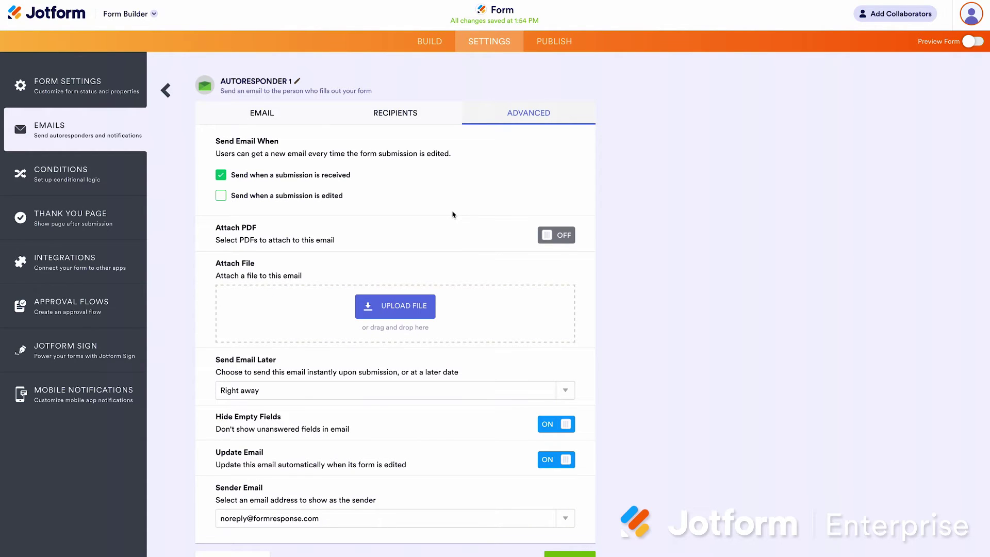
left_click(547, 237)
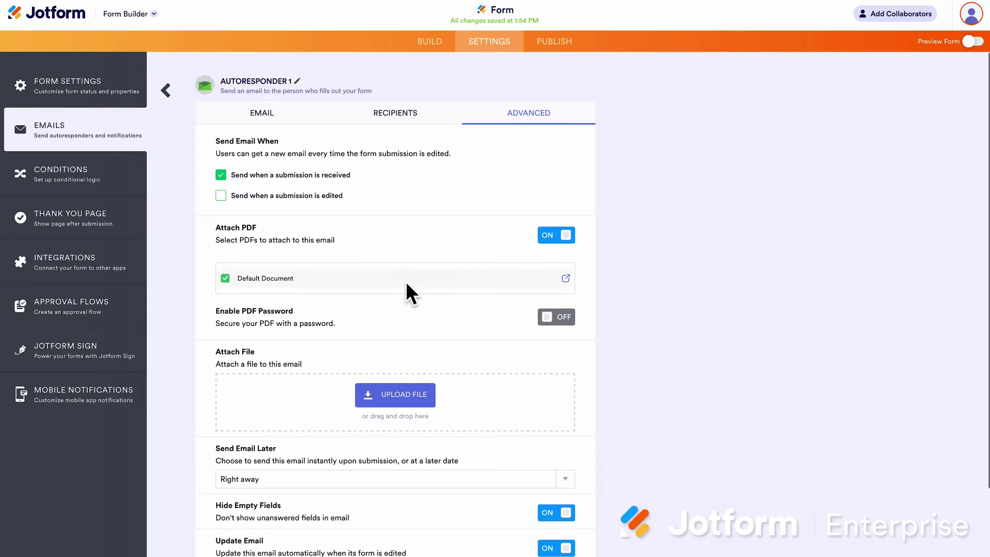
scroll(413, 351, "down", 2)
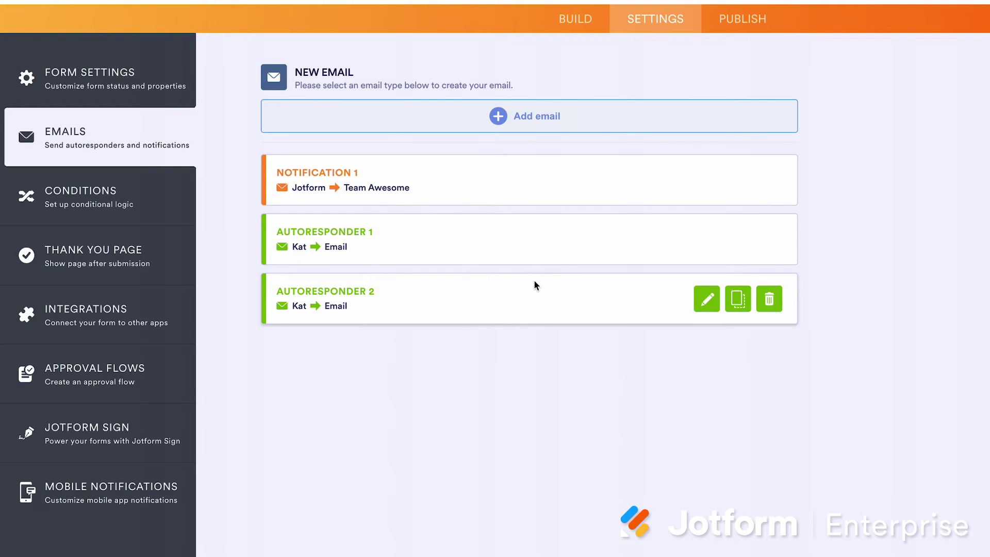
left_click(181, 194)
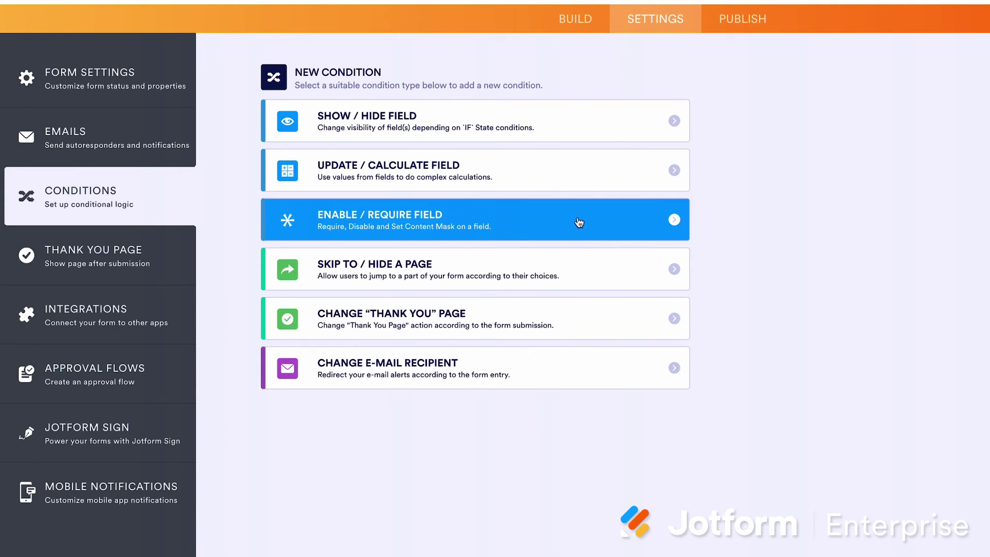
Create a Show/Hide Field rule: IF Name Is Filled, DO Show Take Photo
left_click(535, 126)
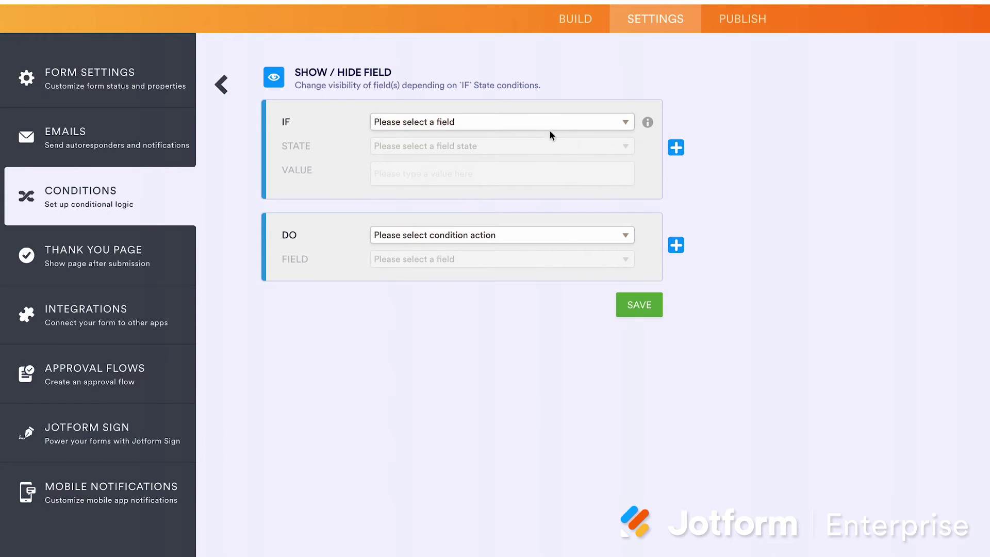
left_click(550, 133)
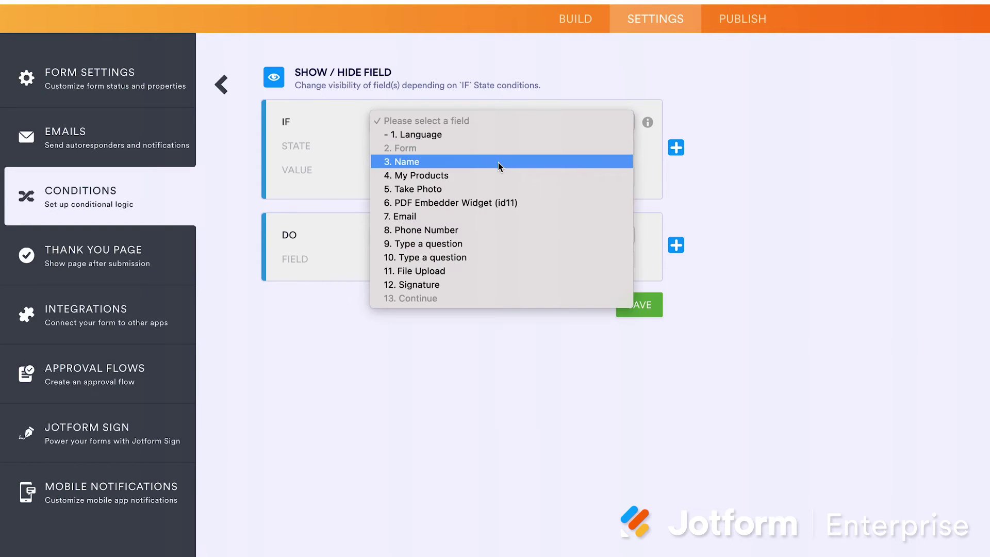
left_click(499, 161)
left_click(496, 152)
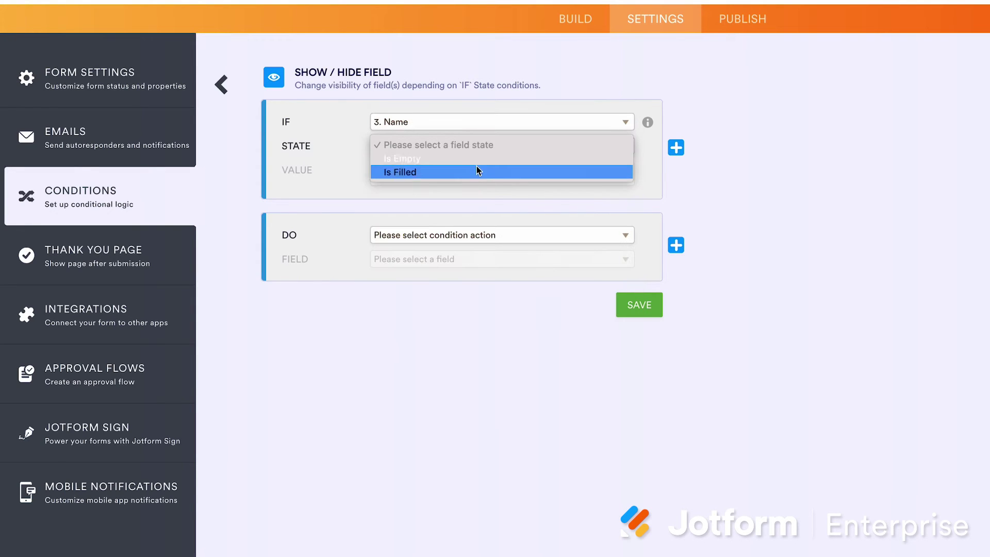
left_click(477, 172)
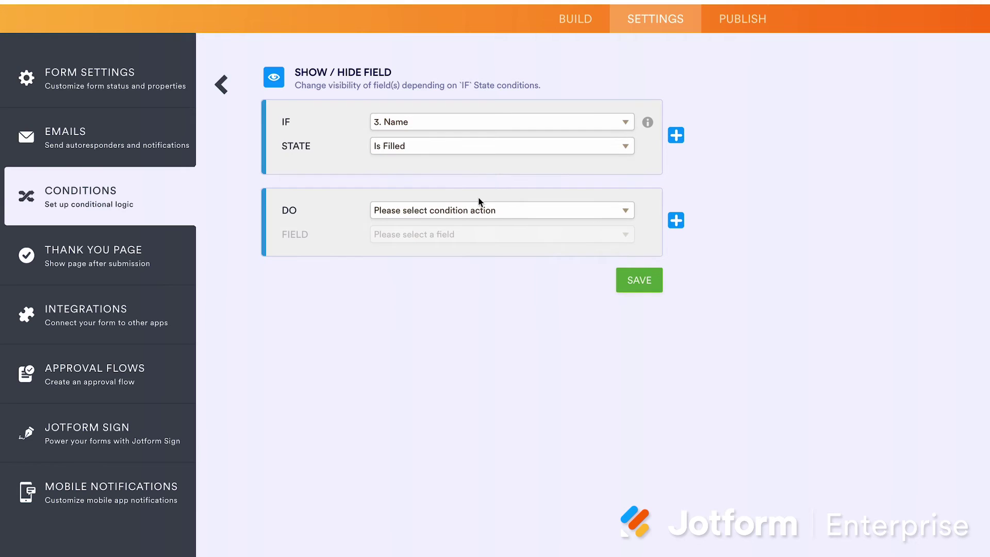
left_click(531, 213)
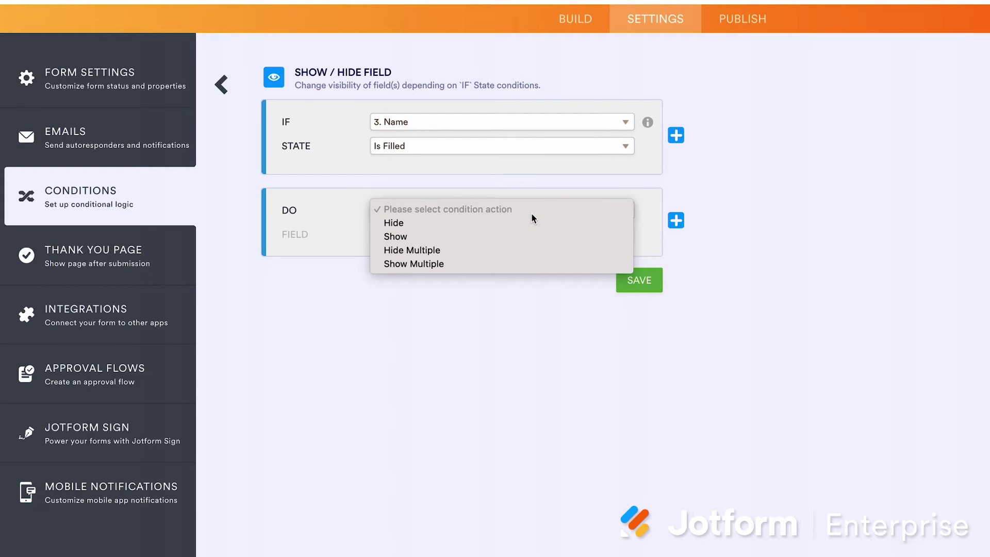
left_click(475, 236)
left_click(474, 240)
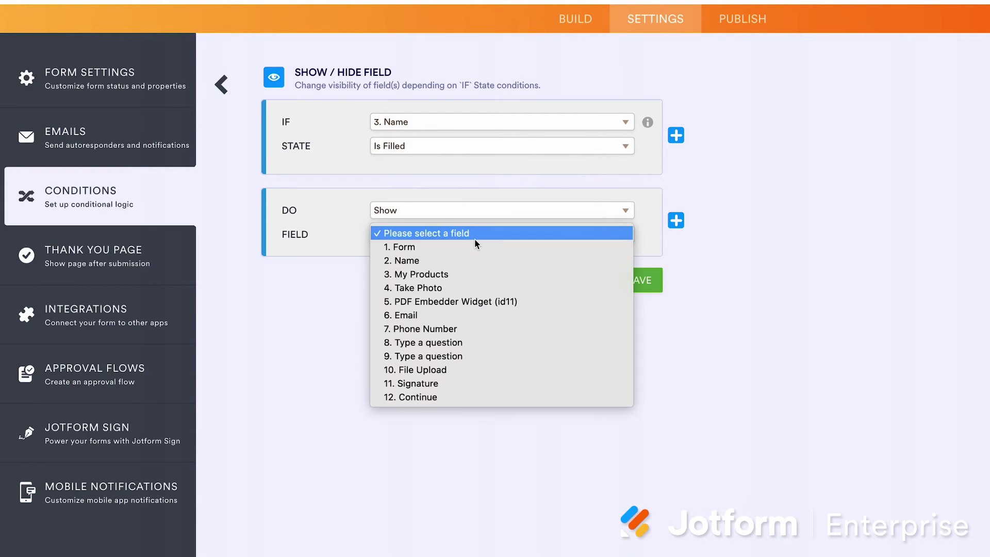
left_click(471, 287)
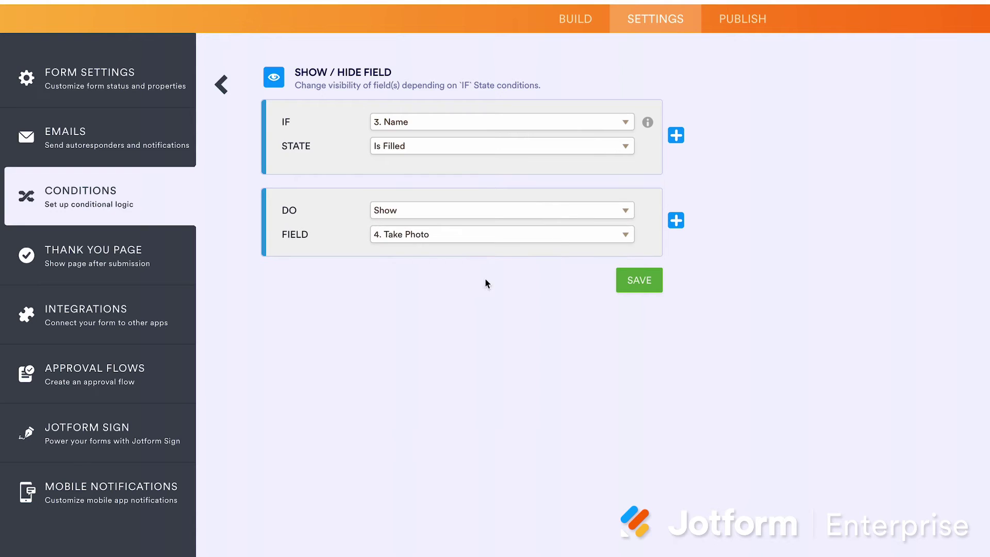
Add a second IF clause for My Products Is Filled, then go to the Thank You Page settings
left_click(677, 137)
left_click(513, 123)
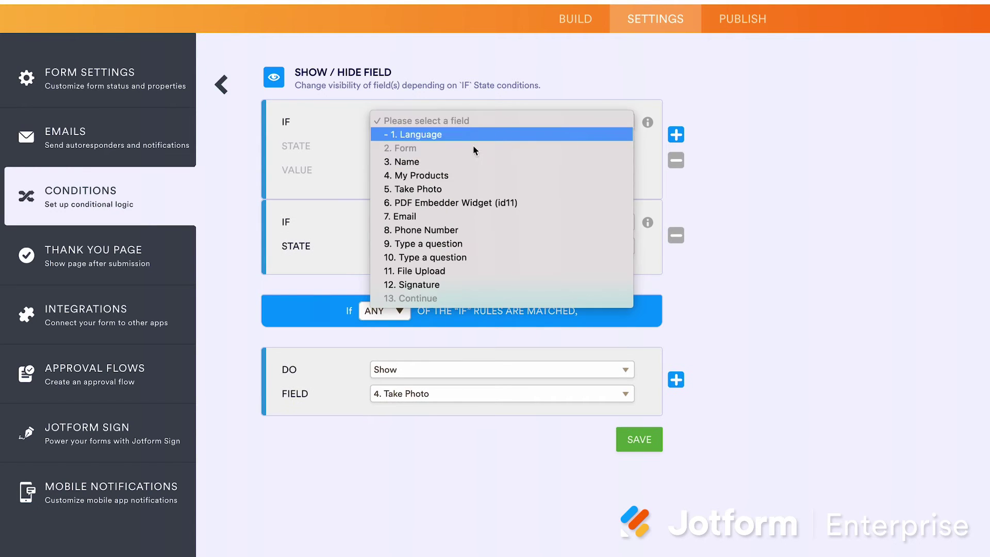
left_click(452, 183)
left_click(439, 146)
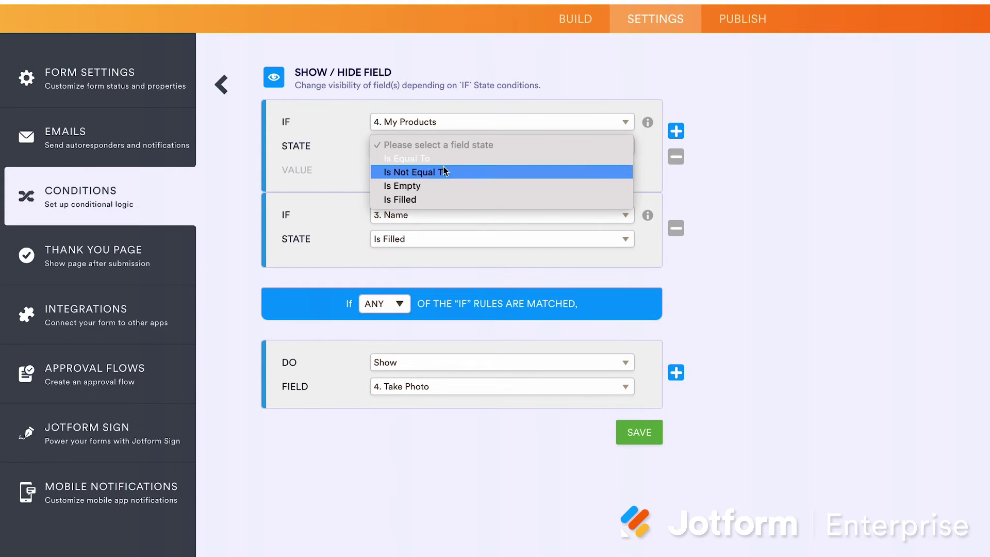
left_click(441, 197)
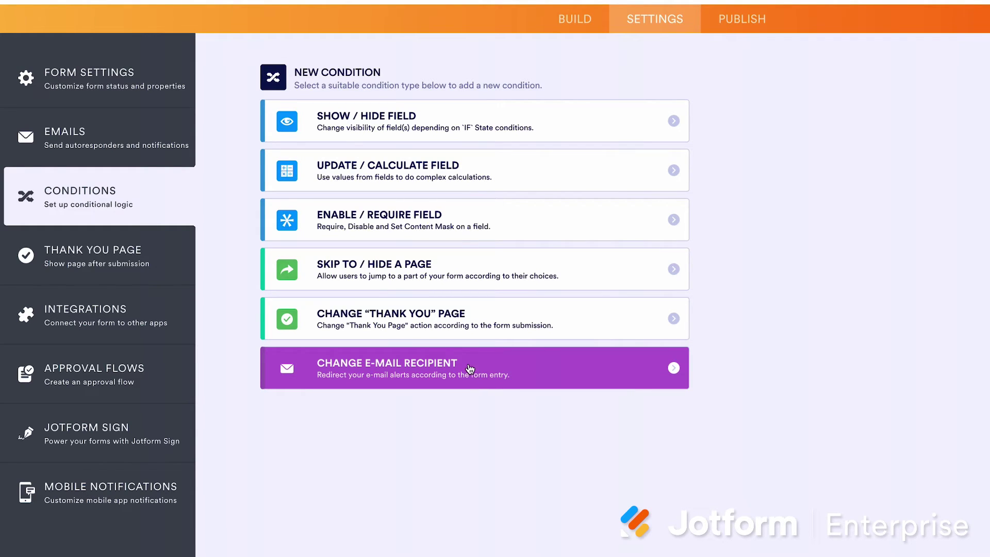
left_click(171, 261)
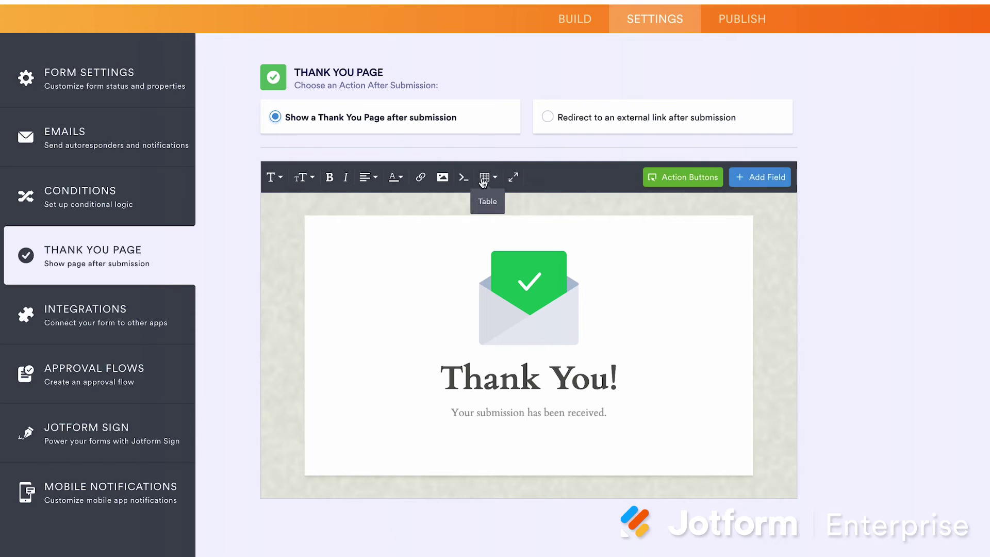
Show the Thank You page's HTML with the Source Code (>_) button
left_click(466, 178)
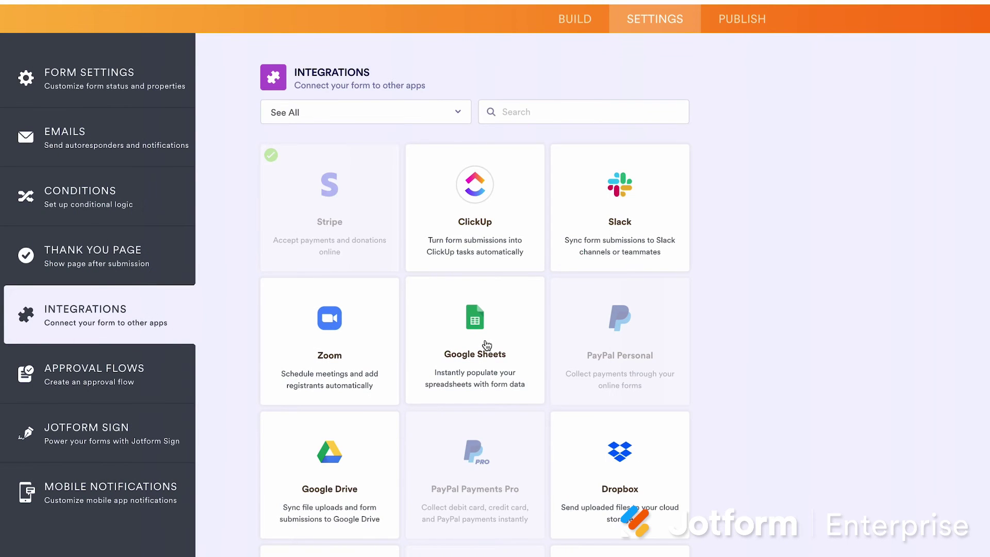
scroll(475, 351, "down", 2)
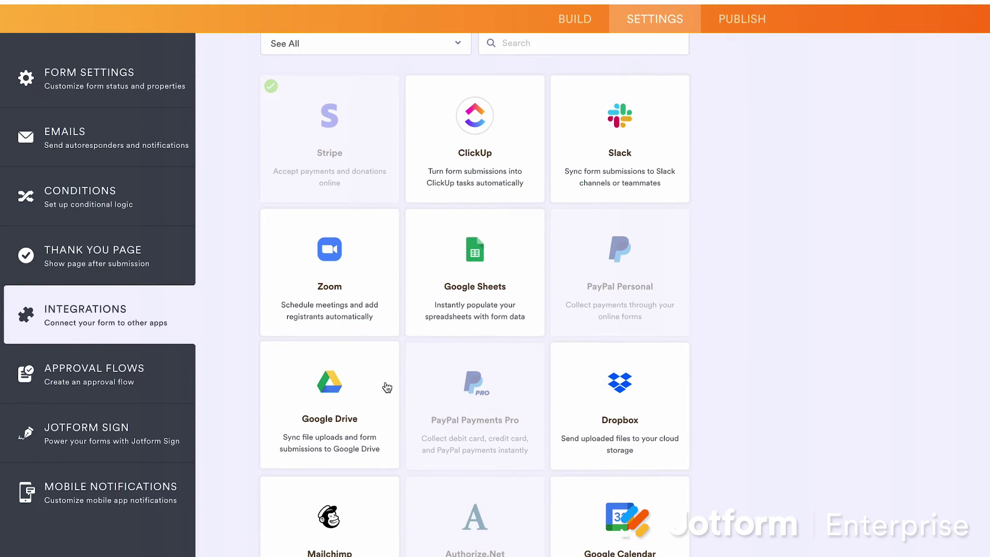
scroll(571, 404, "down", 8)
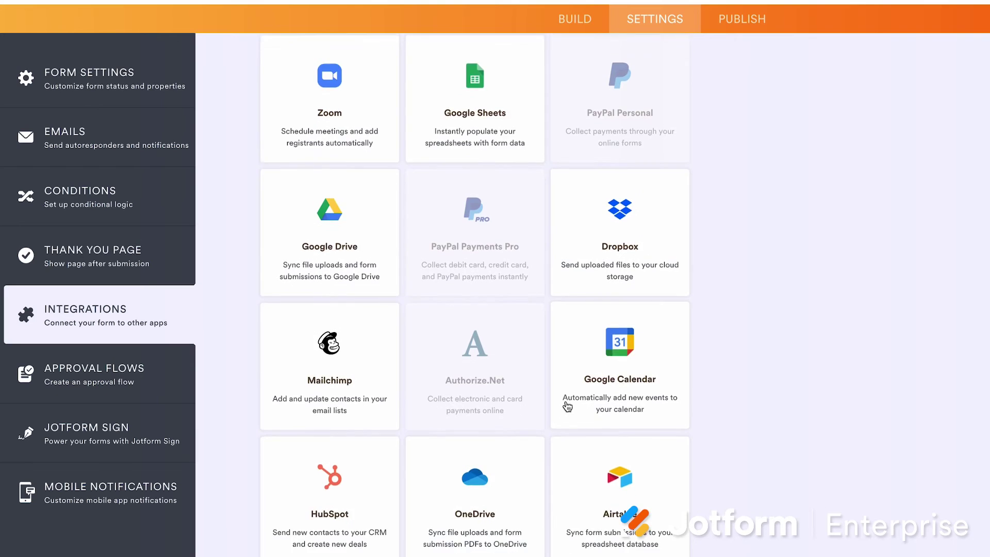
scroll(380, 368, "down", 3)
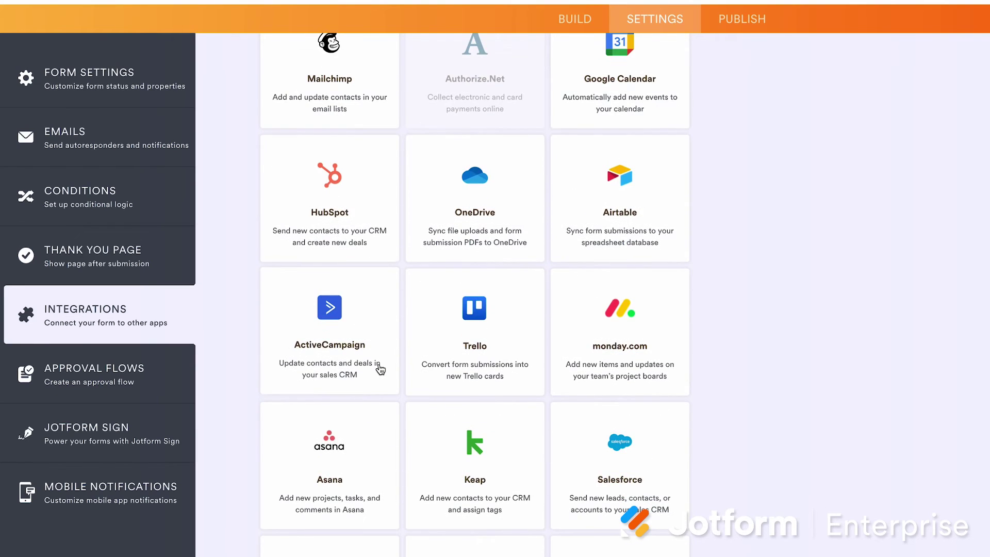
scroll(380, 369, "down", 9)
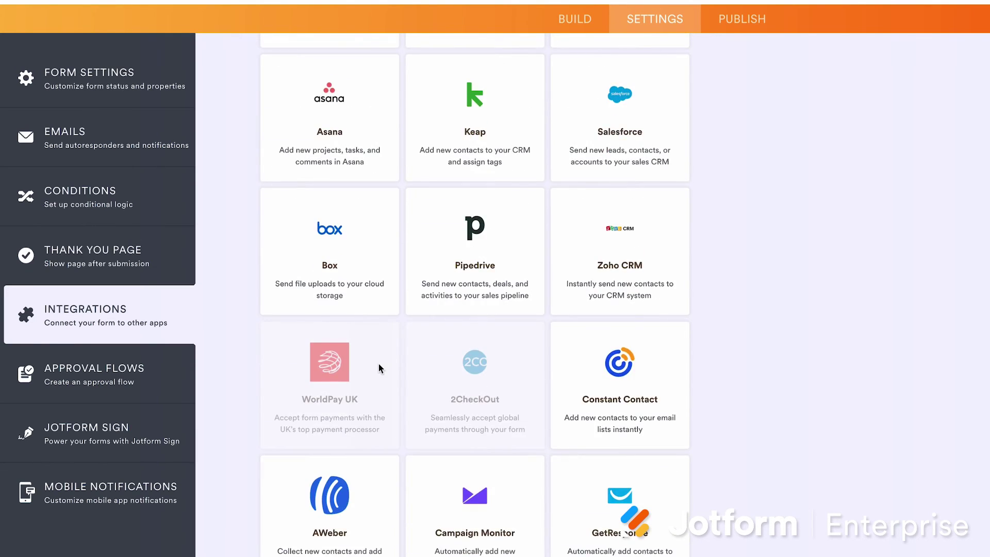
scroll(378, 367, "up", 7)
scroll(378, 367, "up", 10)
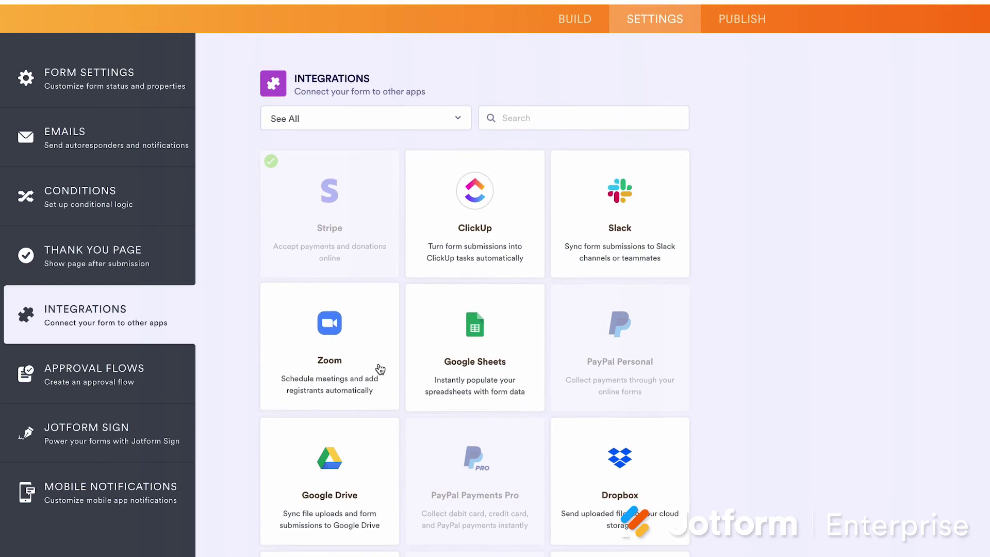
left_click(530, 114)
type("zap")
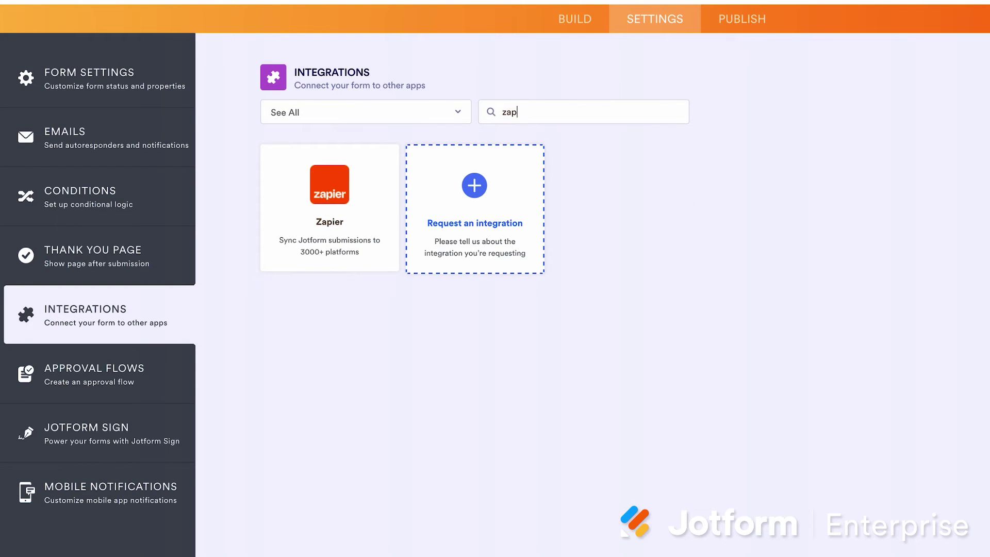
key("BackSpace")
key("BackSpace")
key("BackSpace")
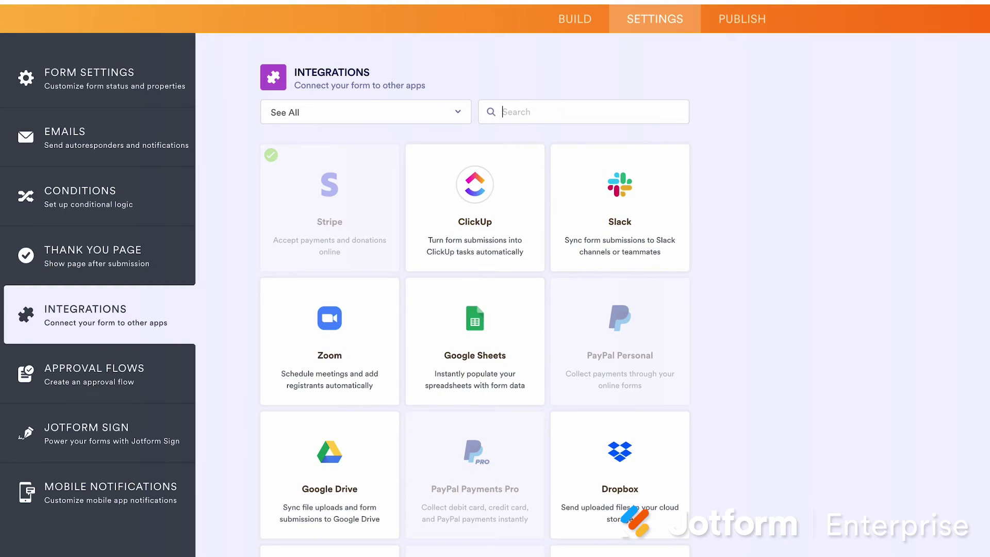
type("web")
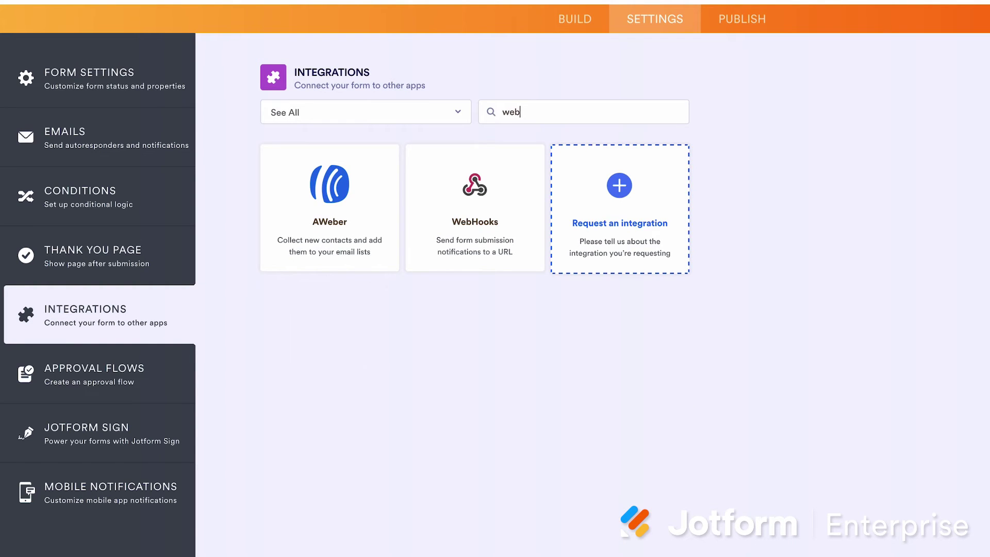
key("BackSpace")
key("BackSpace")
key("BackSpace")
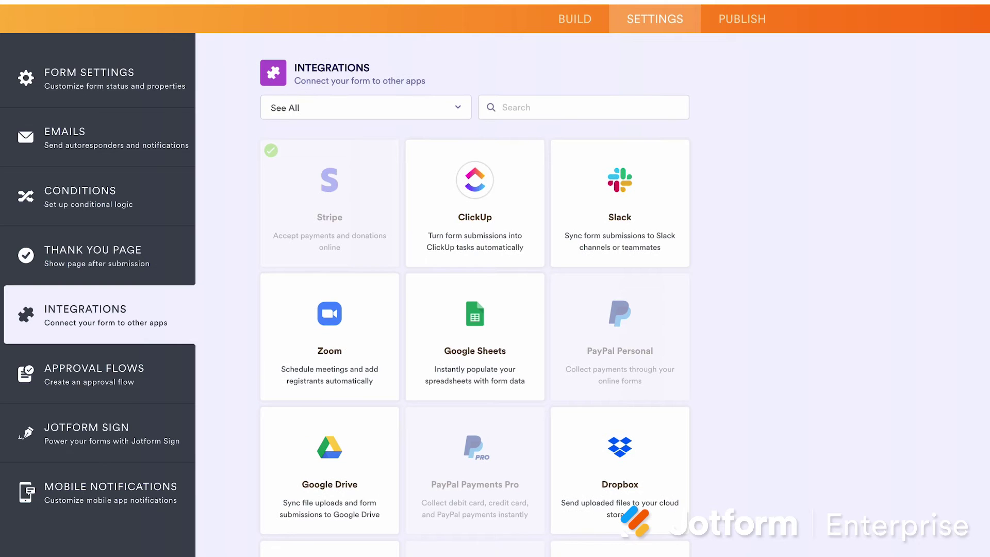
scroll(201, 423, "down", 1)
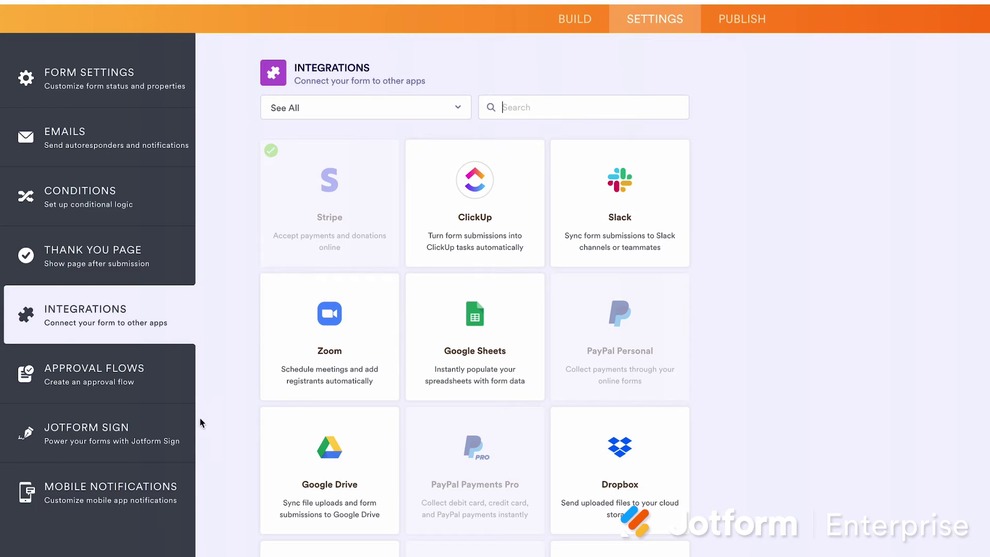
left_click(173, 432)
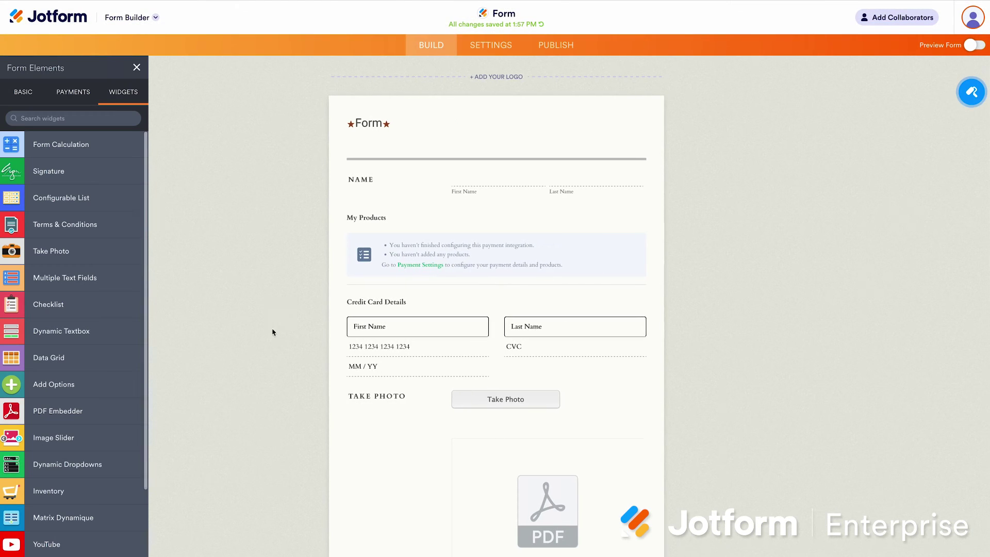
Select the Signature field, open Jotform Sign settings and toggle Sign automation off and back on
scroll(272, 331, "down", 10)
left_click(23, 58)
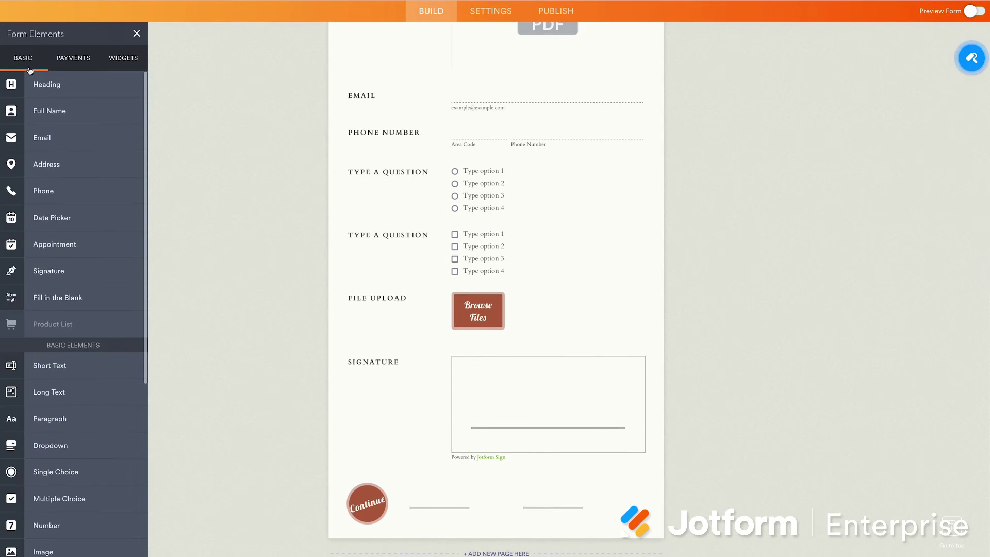
left_click(434, 380)
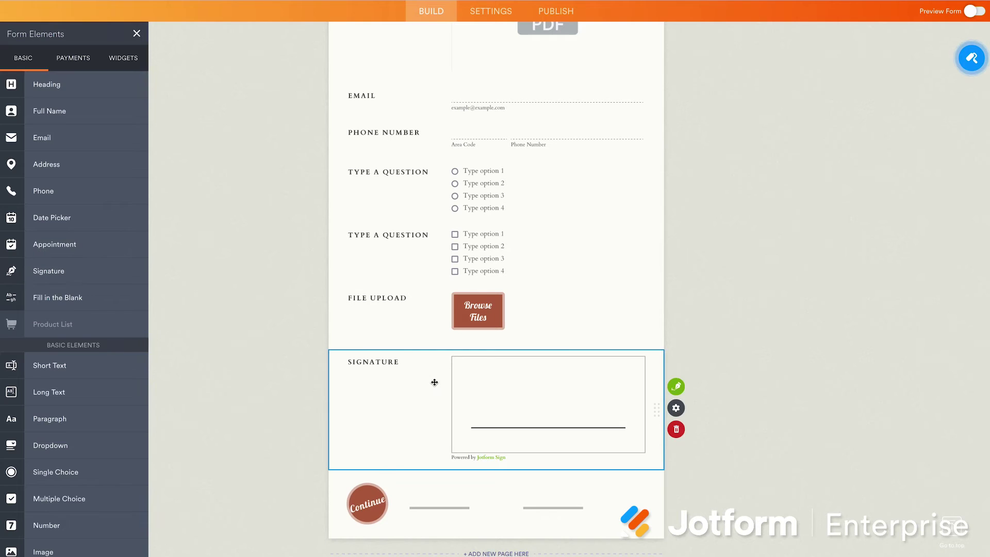
left_click(678, 388)
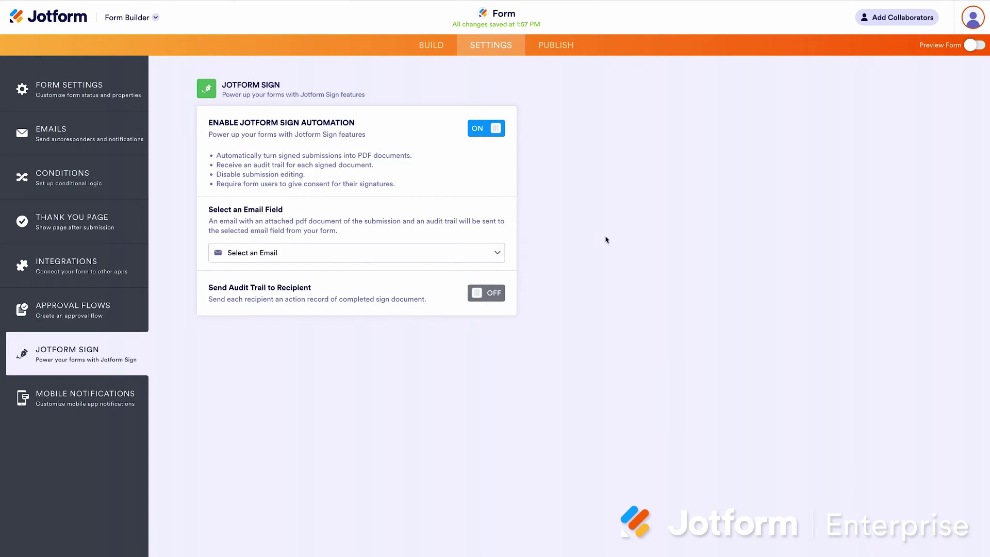
left_click(494, 129)
left_click(494, 129)
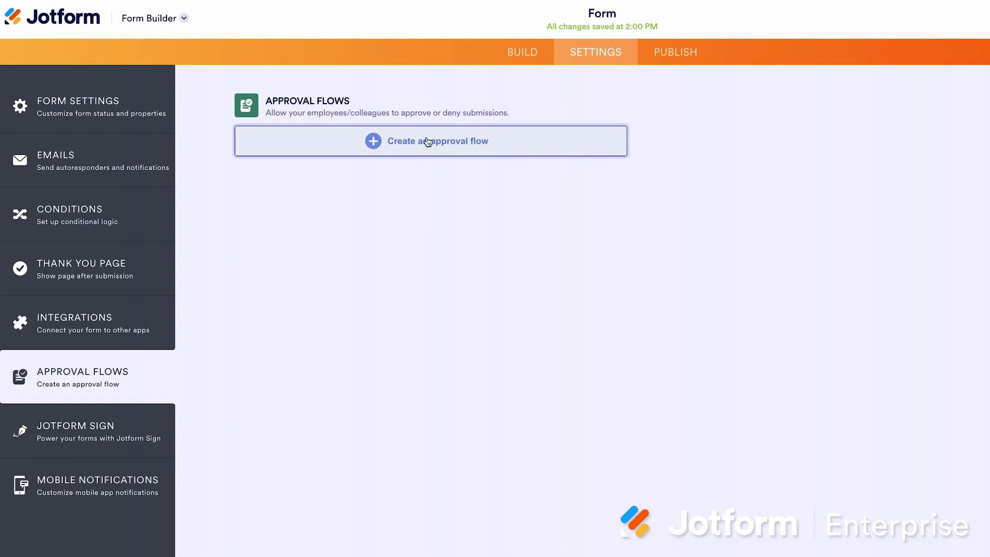
Create an approval flow and add a Form step and an If/Else Condition to the canvas
left_click(376, 141)
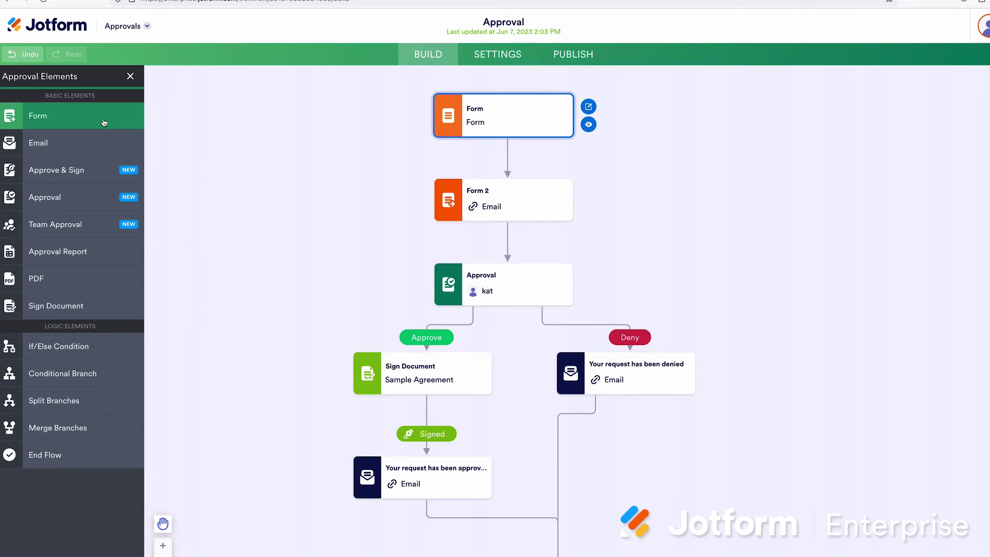
left_click_drag(103, 120, 308, 176)
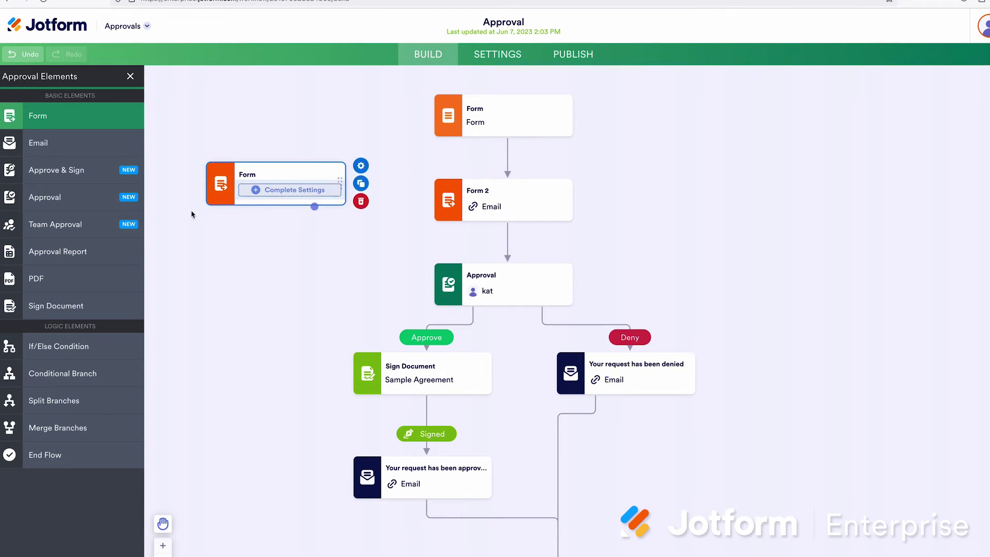
left_click_drag(113, 349, 298, 247)
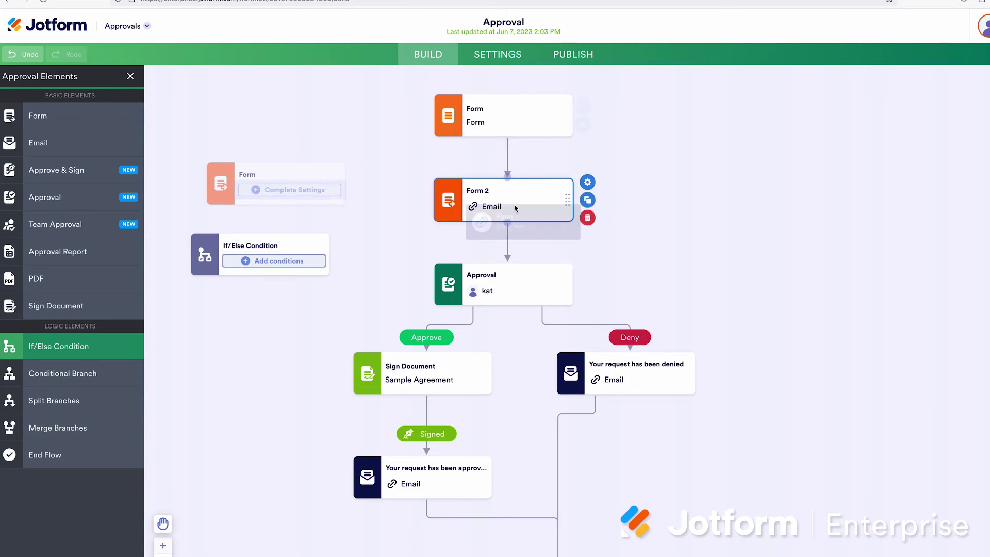
Check Form 2's prefill options, move the Sign Document step, and open the Approval step's properties
left_click(589, 182)
left_click(533, 240)
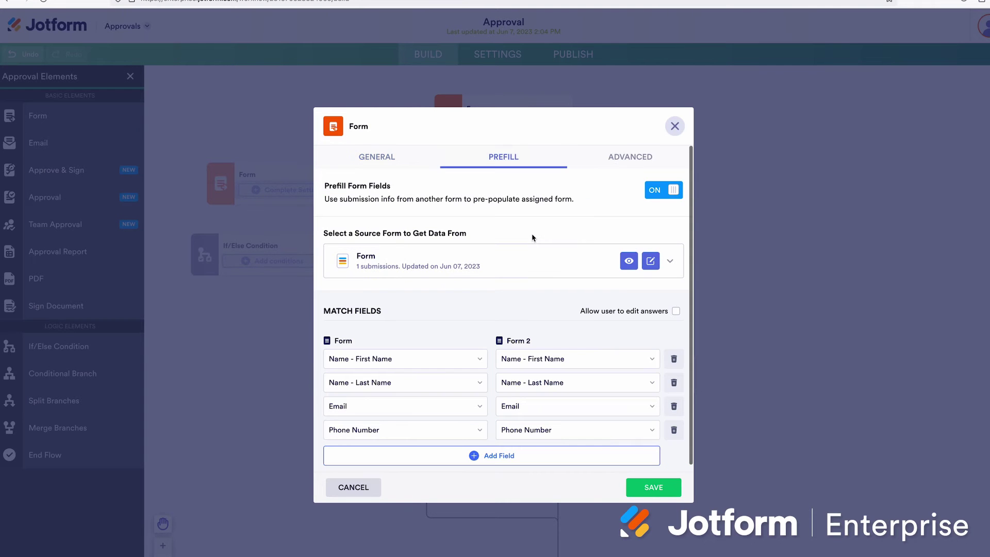
left_click(397, 169)
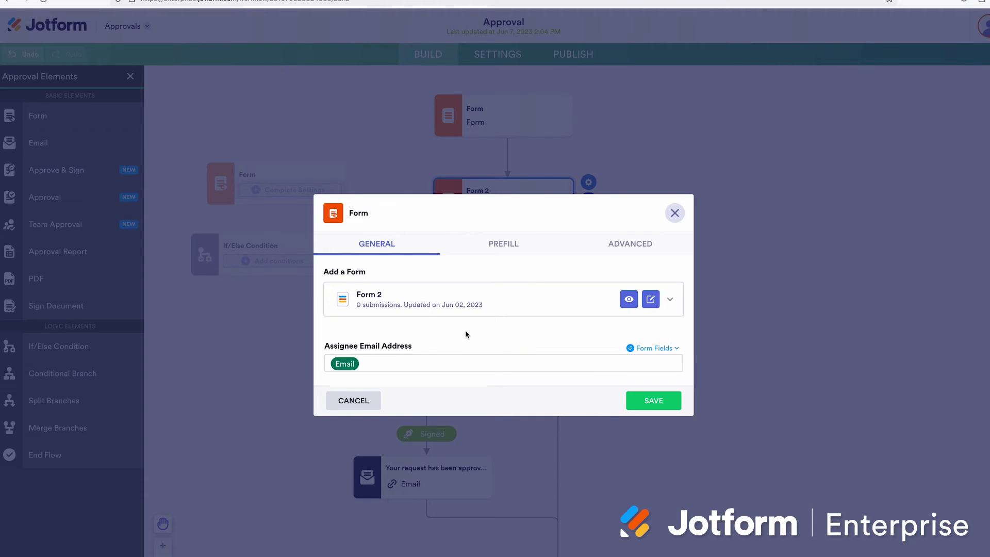
left_click(678, 223)
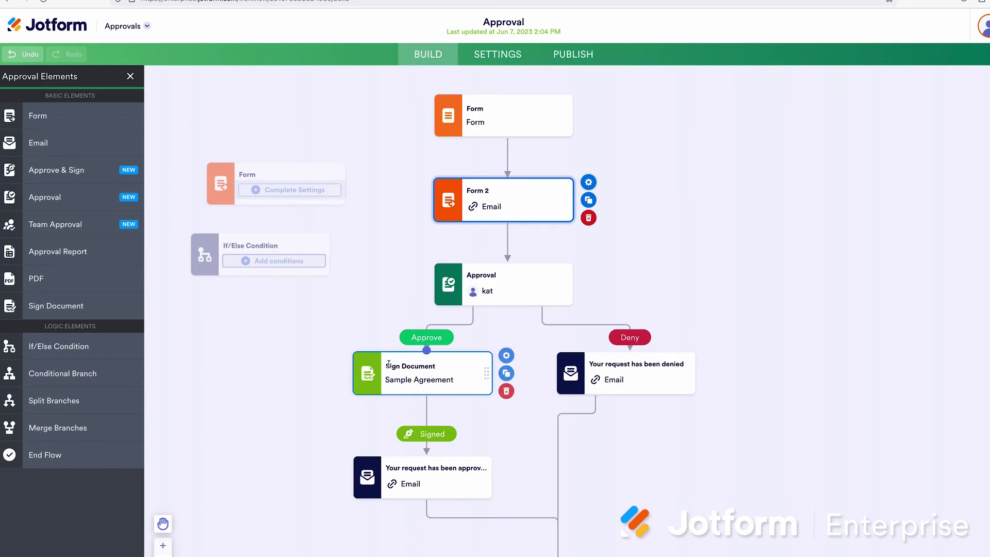
left_click_drag(384, 368, 171, 309)
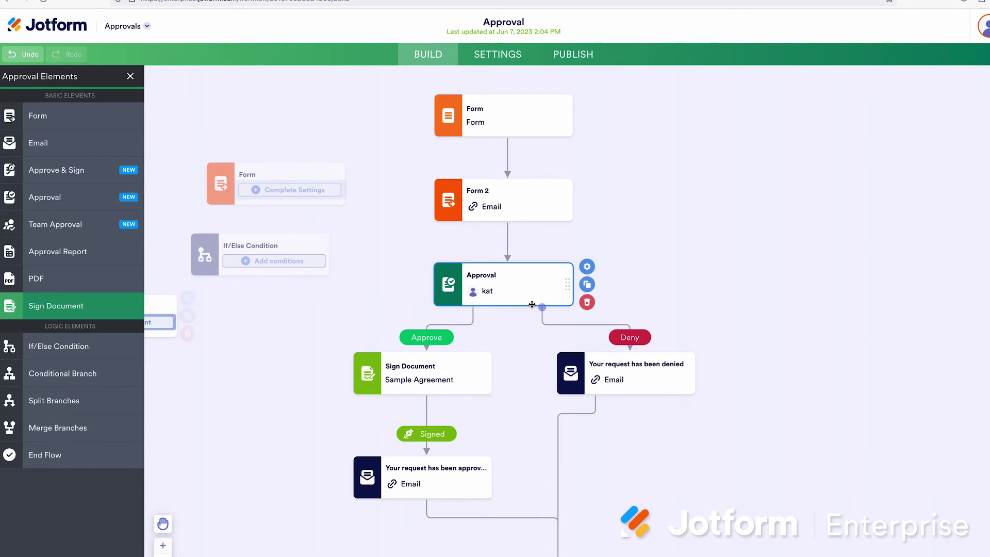
left_click(588, 268)
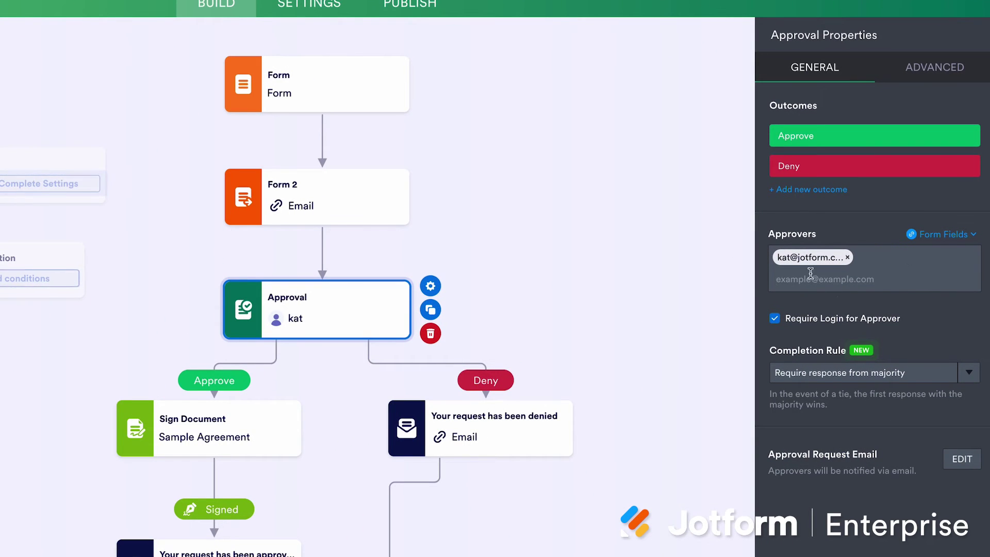
Turn off Require Login for the Approval step and show its advanced options
left_click(846, 270)
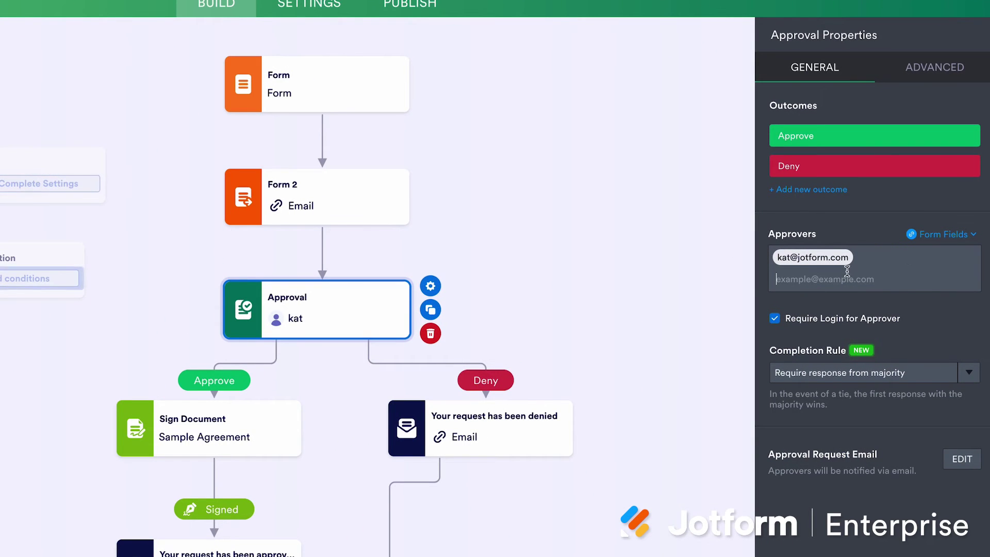
left_click(776, 319)
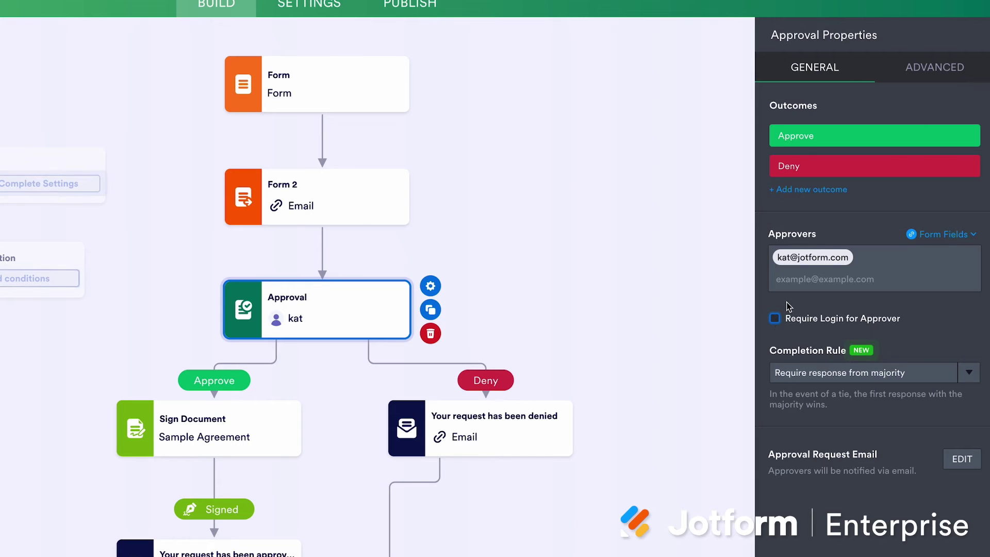
left_click(928, 72)
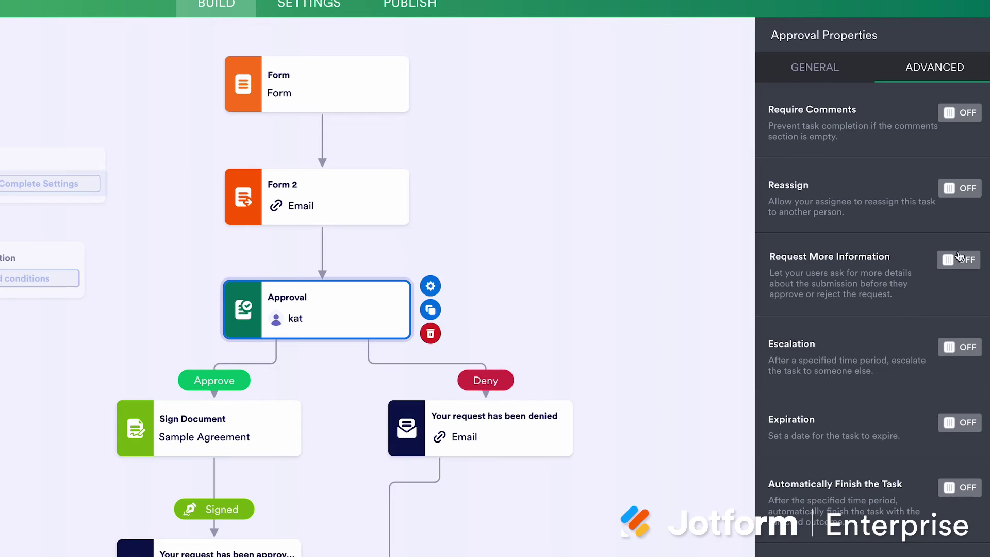
Try the expiration and reassignment toggles, then turn on reminder emails every 1 Day
left_click(959, 423)
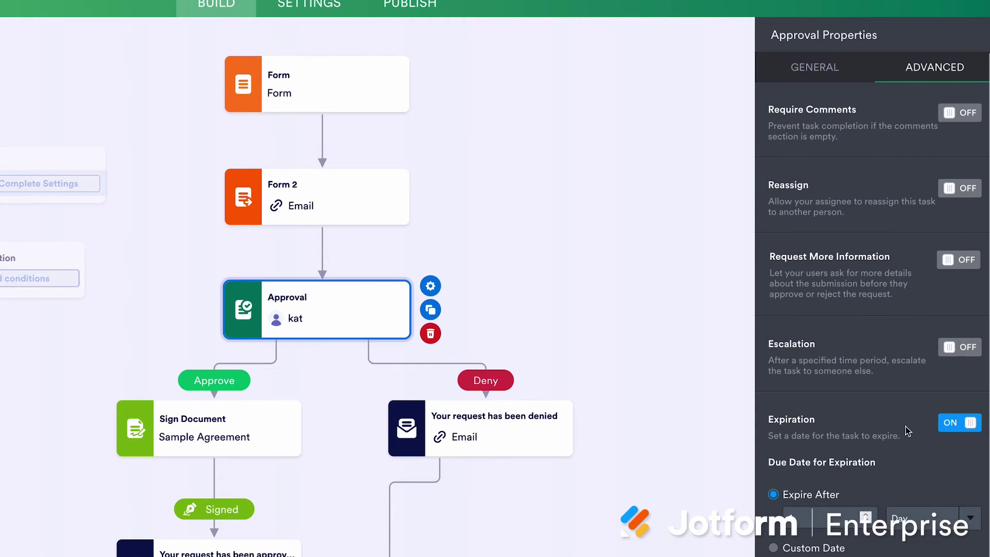
scroll(912, 432, "down", 1)
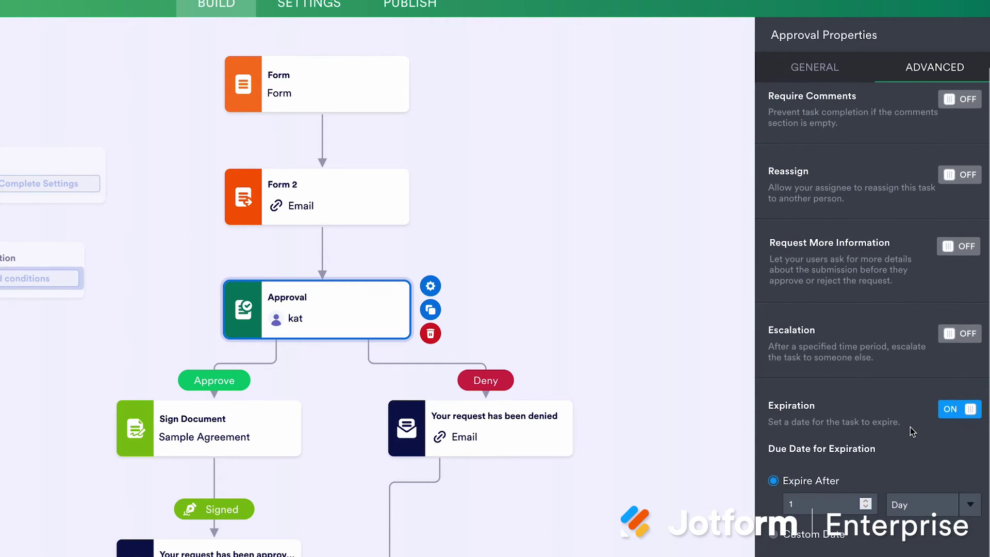
left_click(969, 181)
left_click(967, 181)
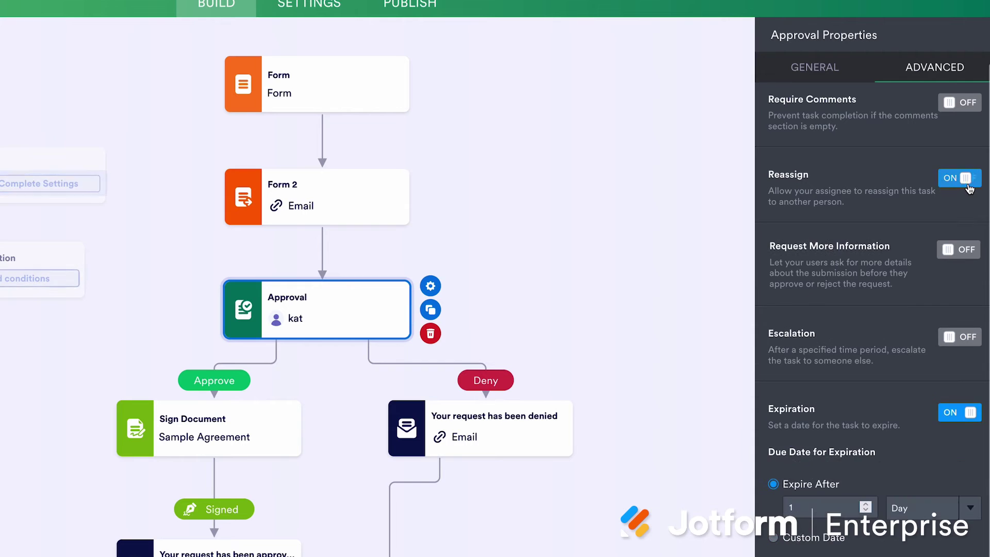
left_click(957, 410)
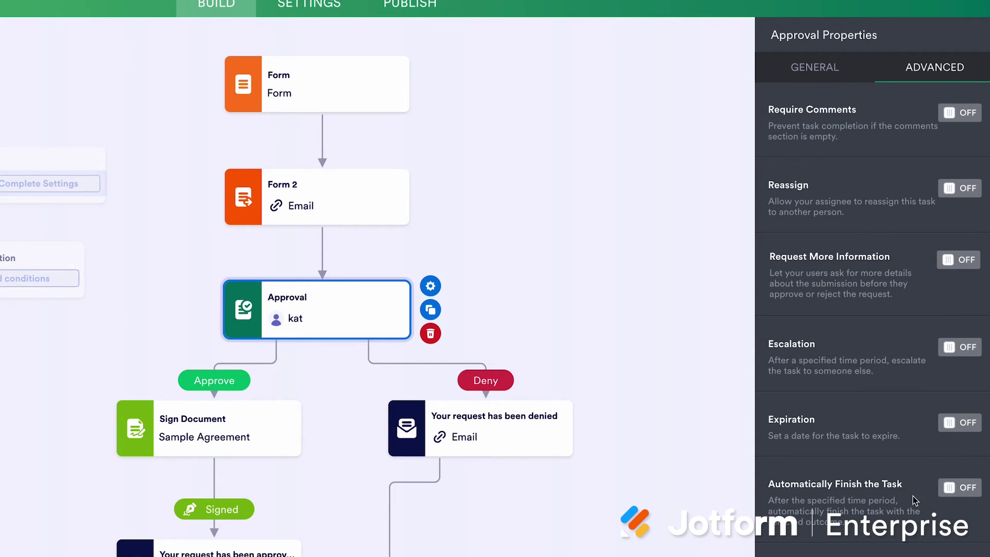
scroll(913, 496, "down", 3)
left_click(960, 400)
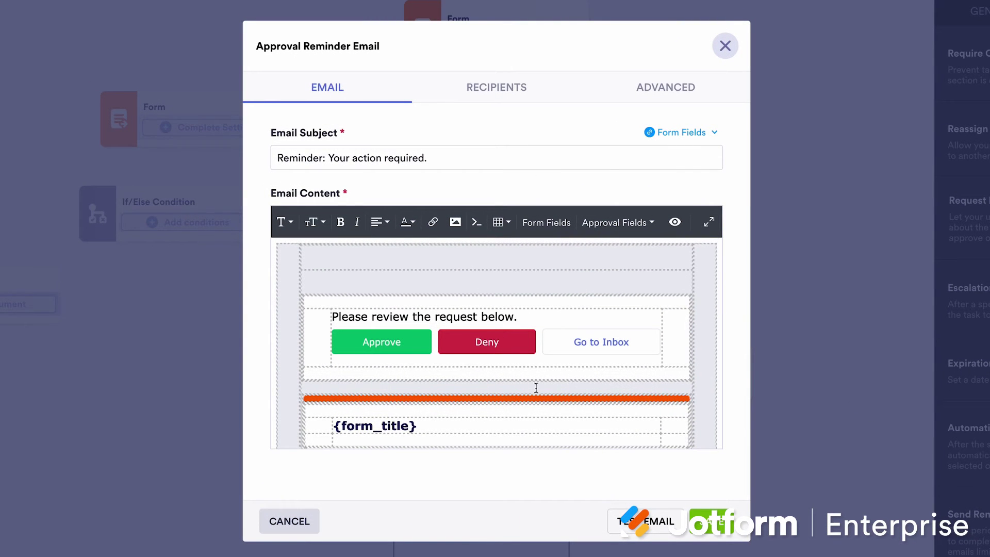
Close the Approval Reminder Email editor
left_click(723, 45)
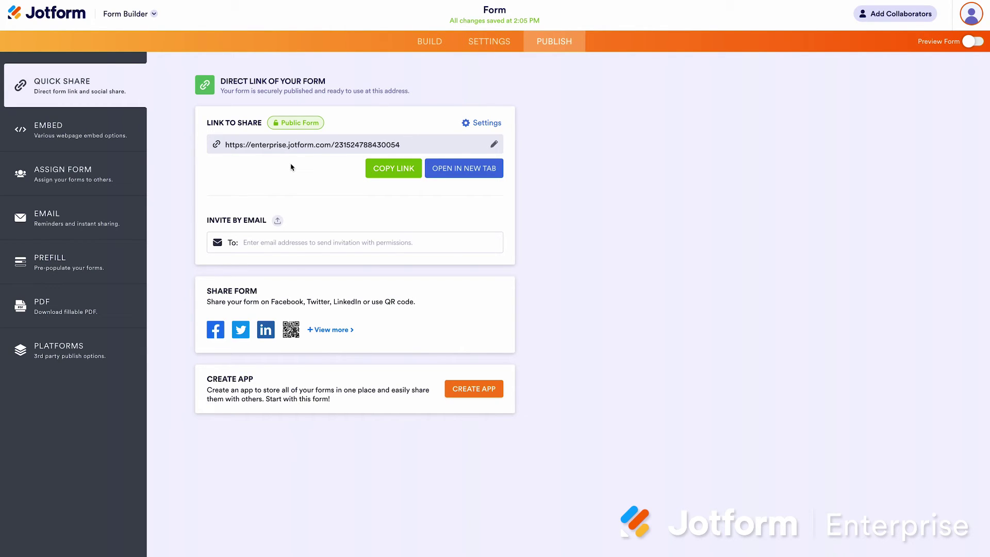
left_click(473, 126)
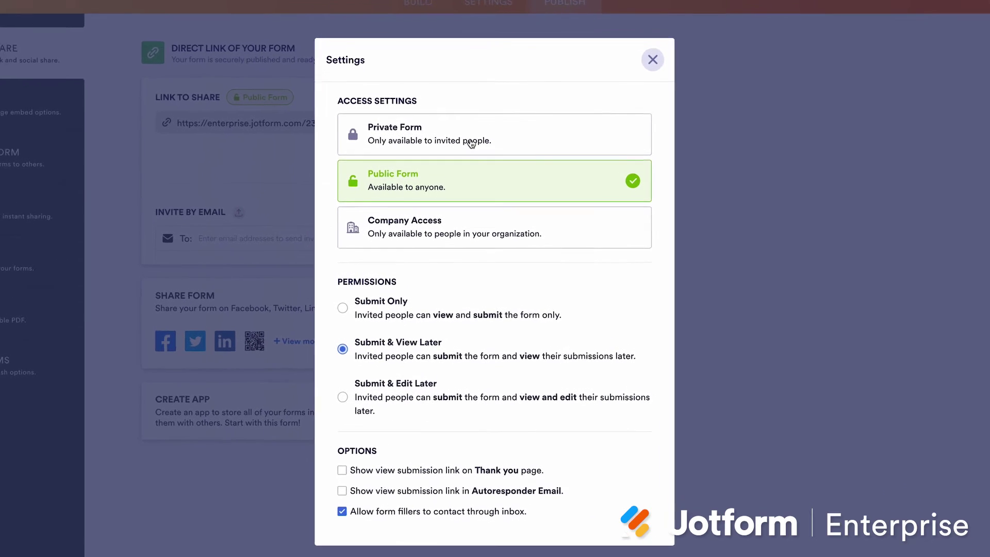
left_click(475, 160)
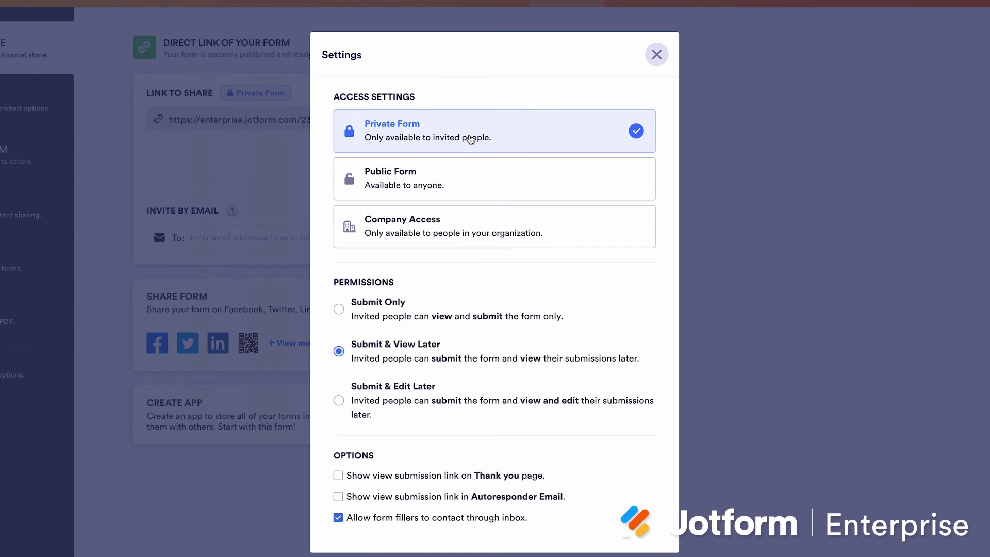
left_click(476, 189)
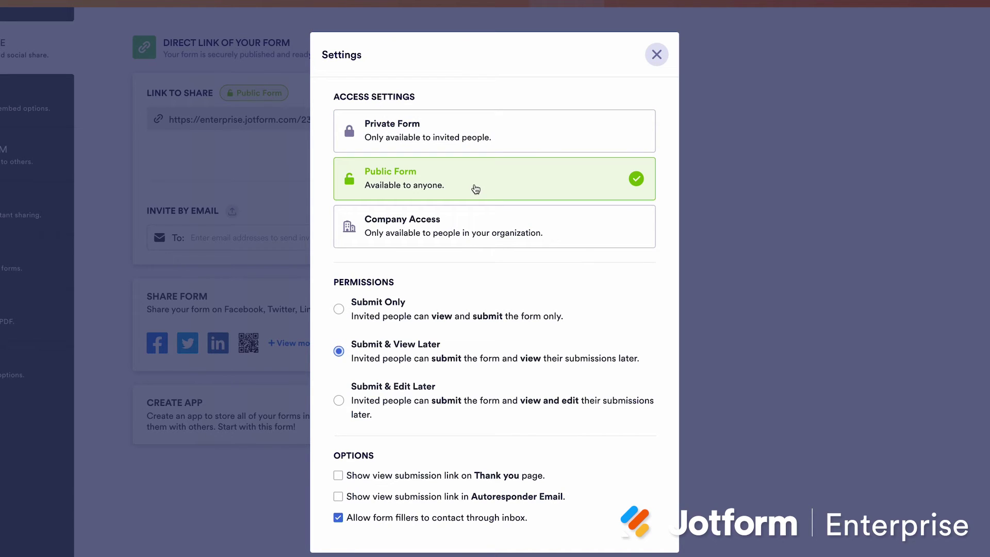
left_click(476, 232)
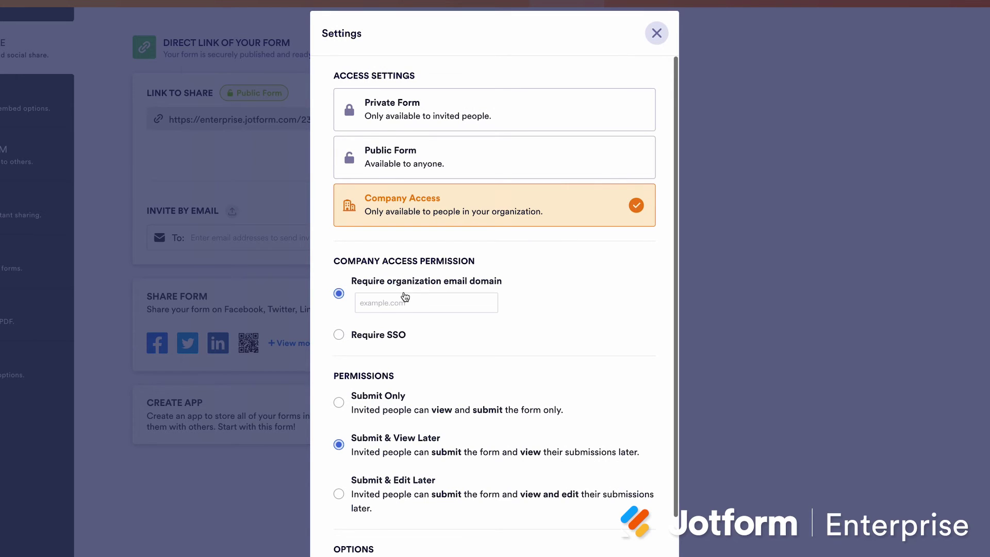
left_click(471, 161)
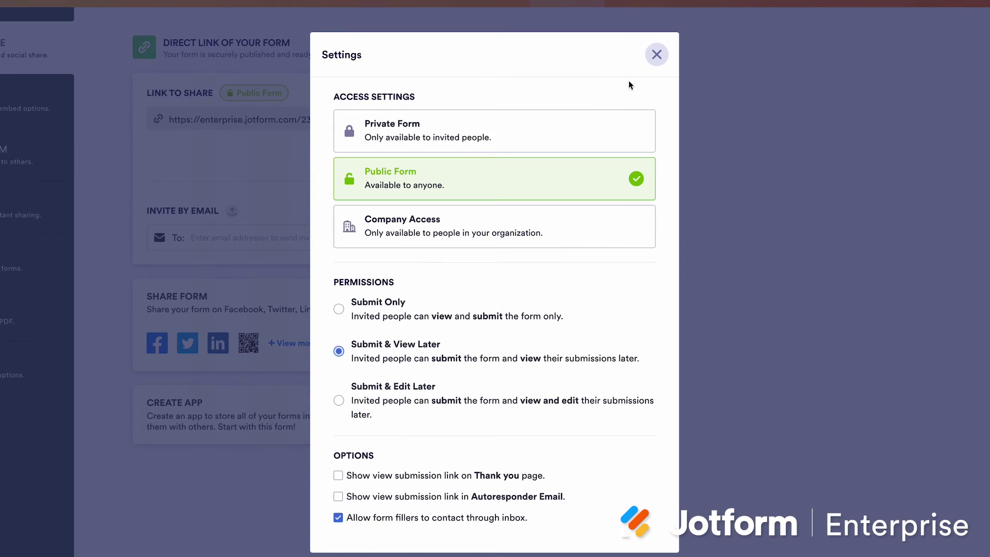
left_click(656, 54)
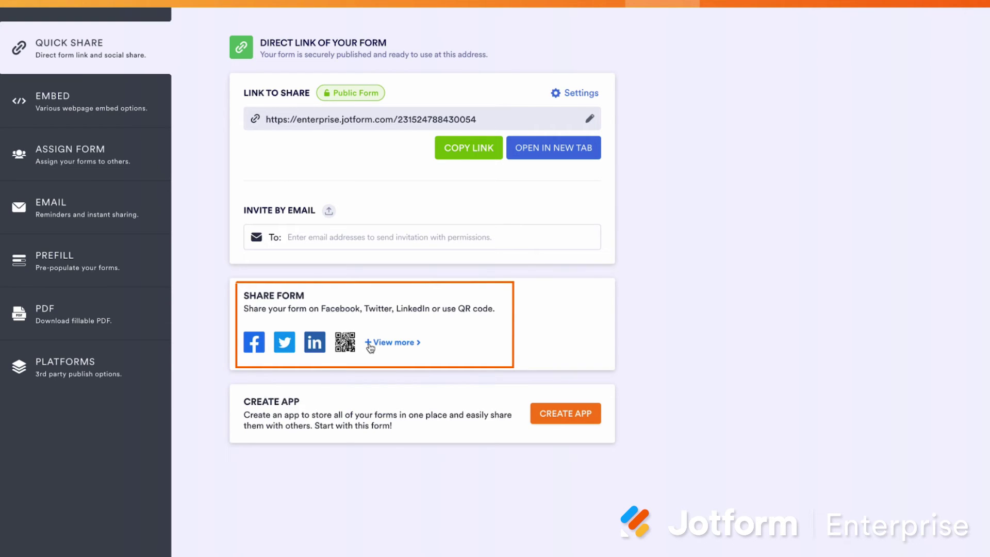
View the form's iFrame embed code, then return to the embed options
left_click(126, 108)
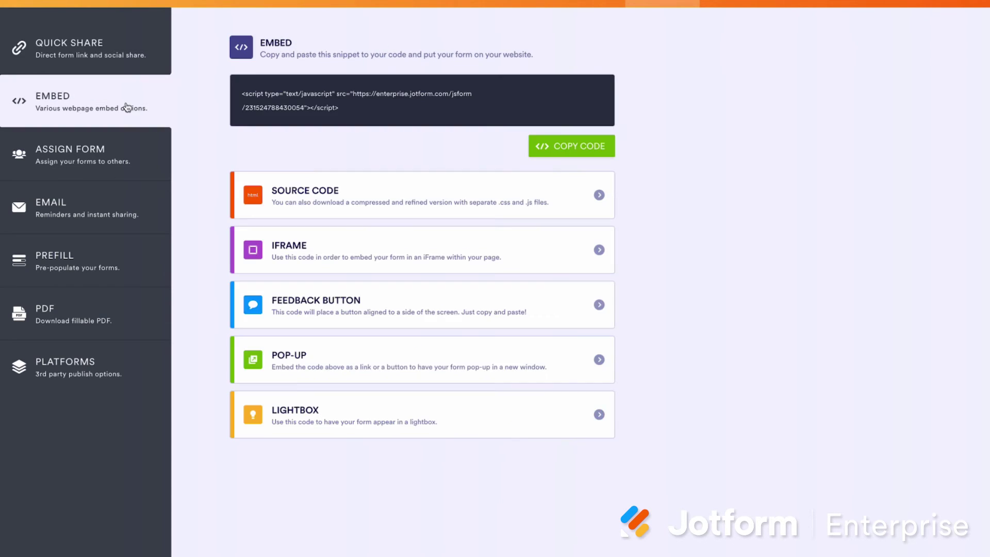
left_click(338, 259)
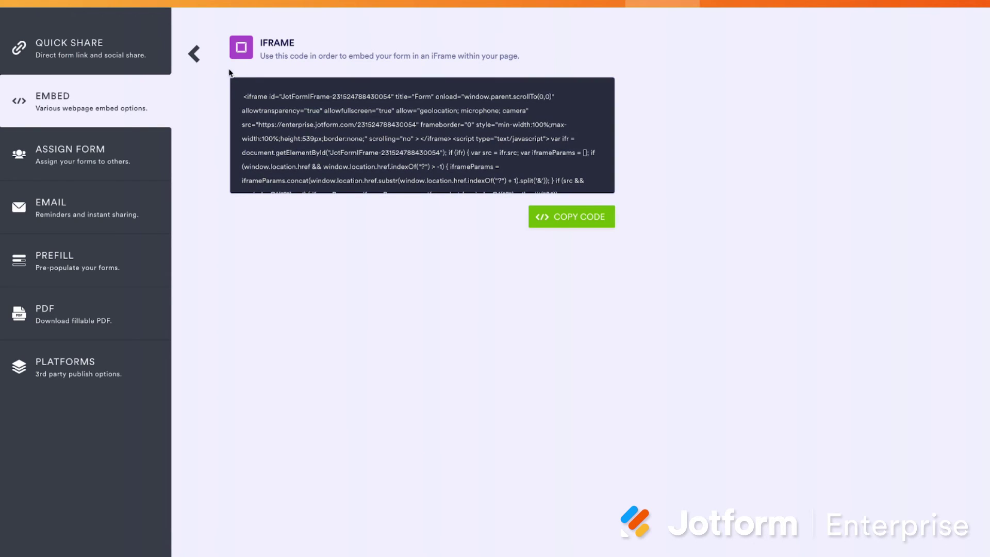
left_click(195, 55)
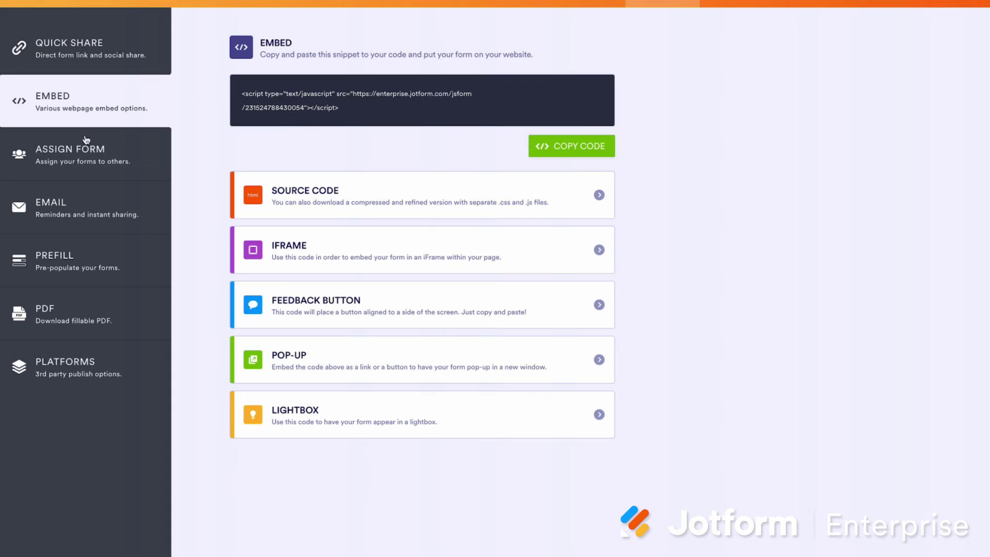
Switch SSO Prefill on for the form
left_click(81, 261)
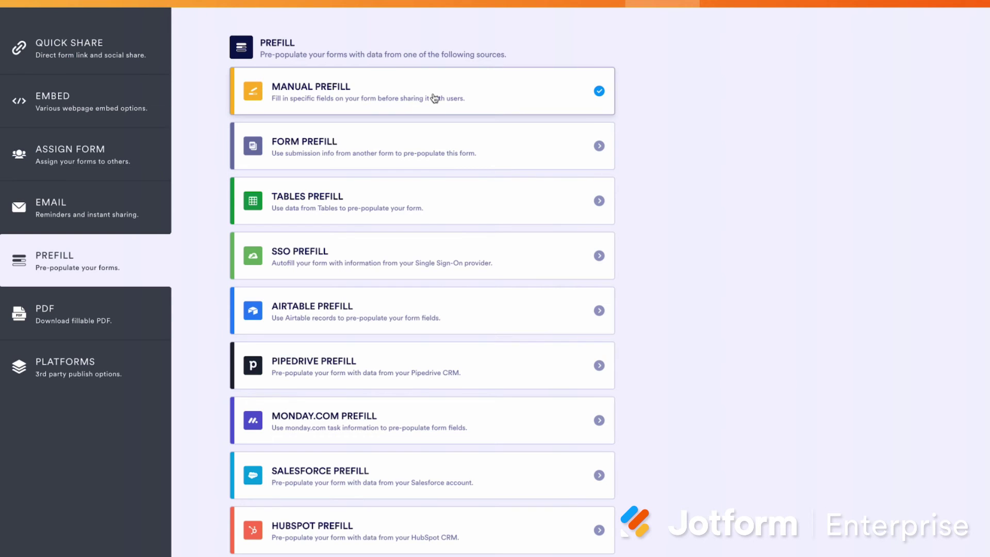
left_click(431, 253)
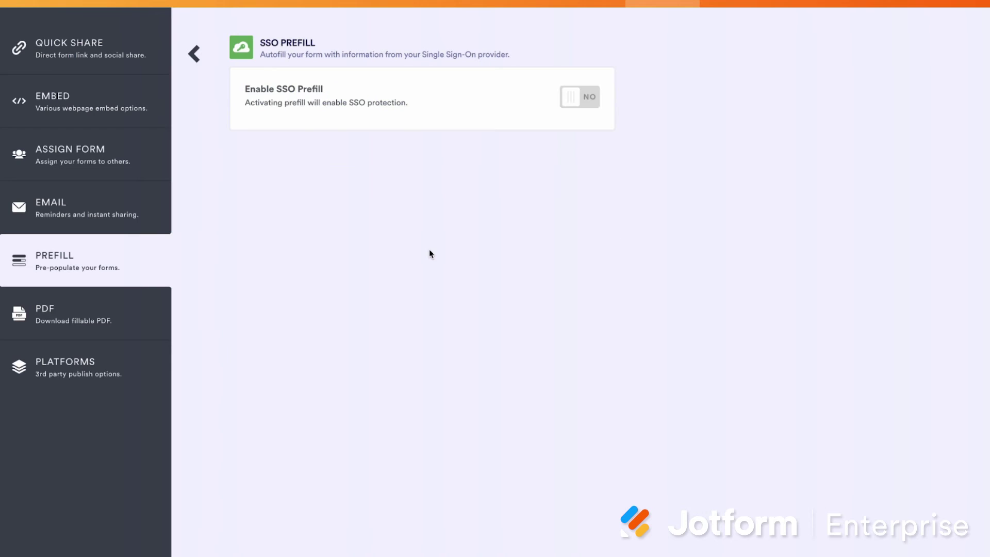
left_click(579, 98)
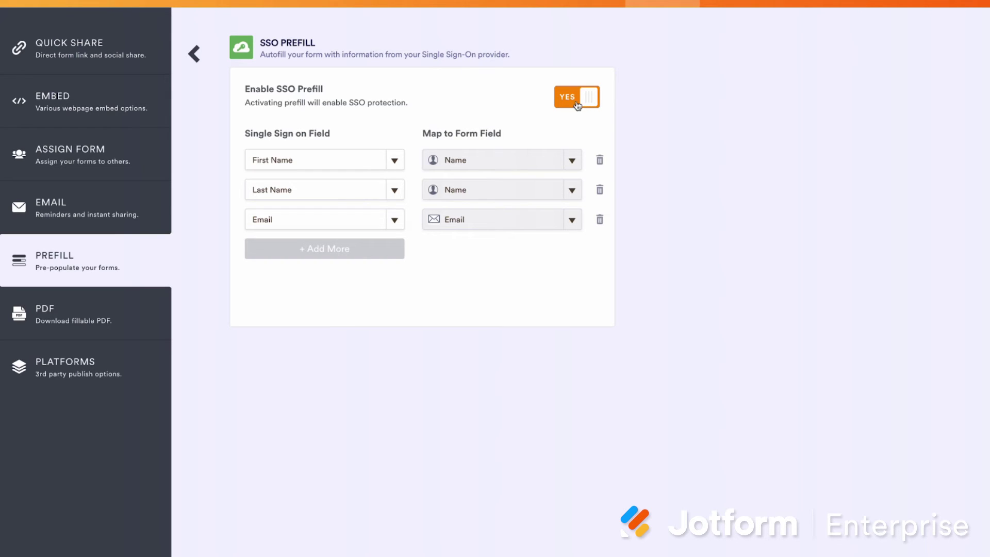
left_click(204, 62)
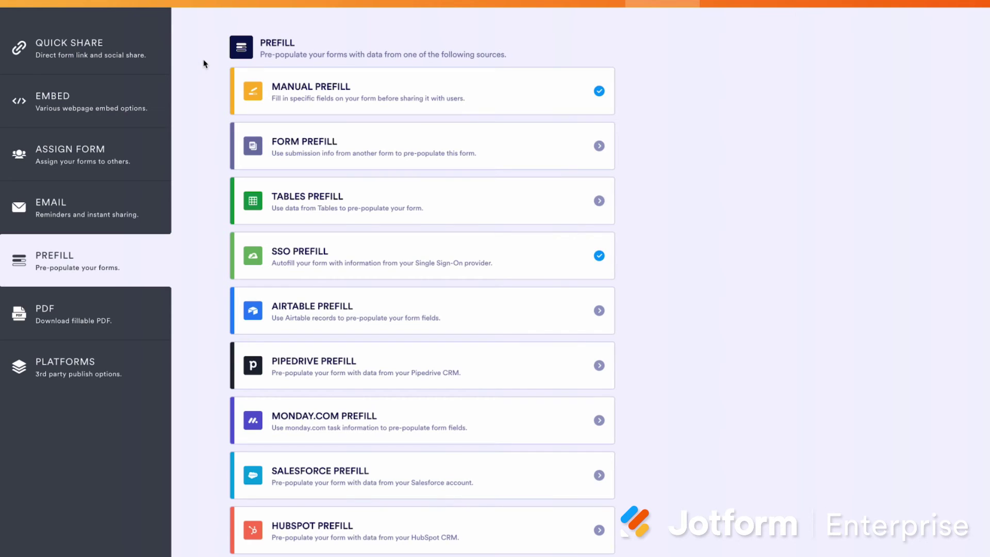
Show the Can edit permission choices for the existing Manual Prefill entry
left_click(479, 93)
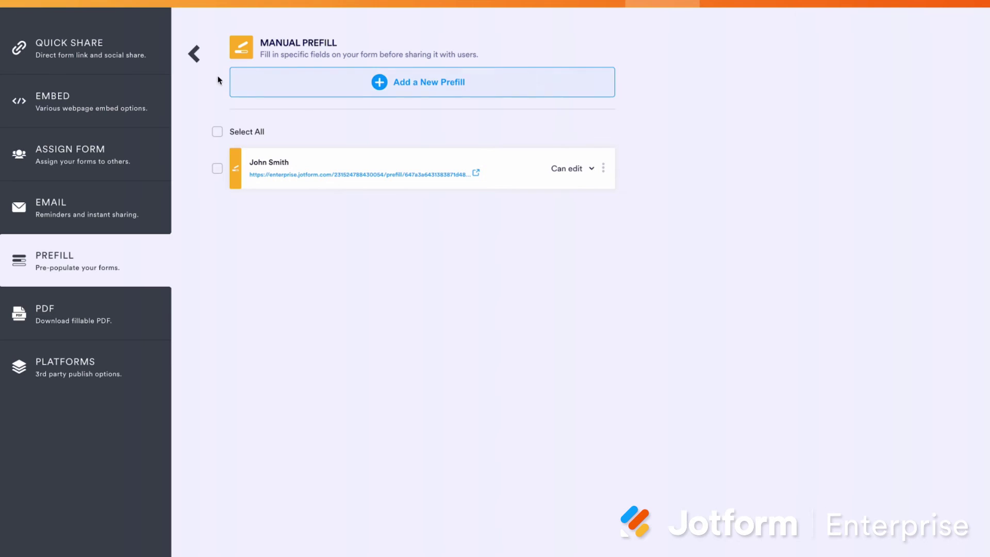
left_click(204, 63)
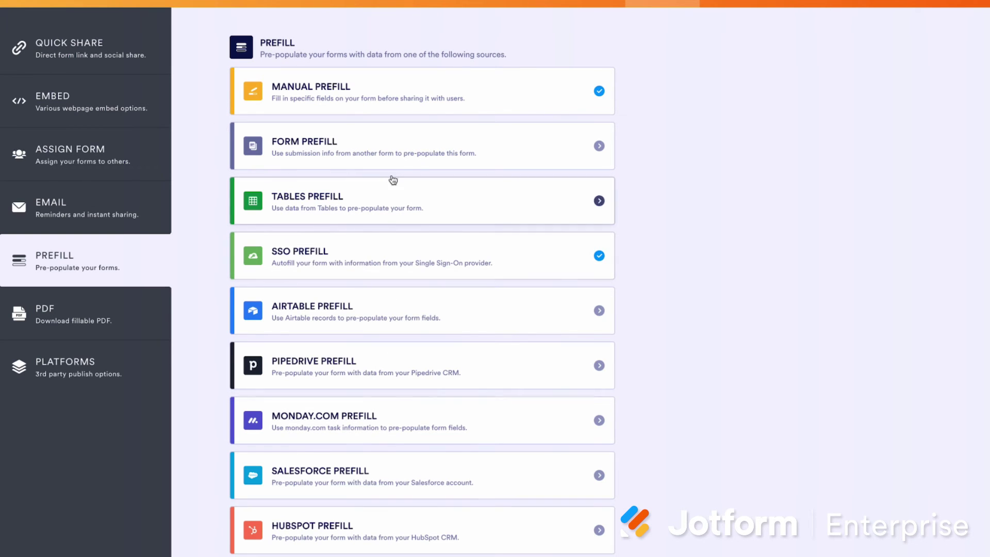
left_click(401, 98)
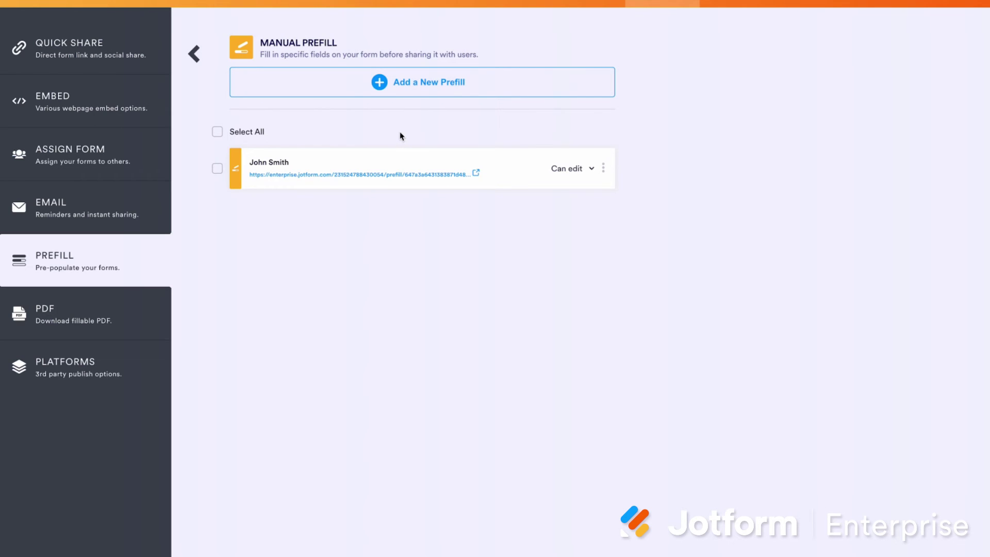
left_click(603, 169)
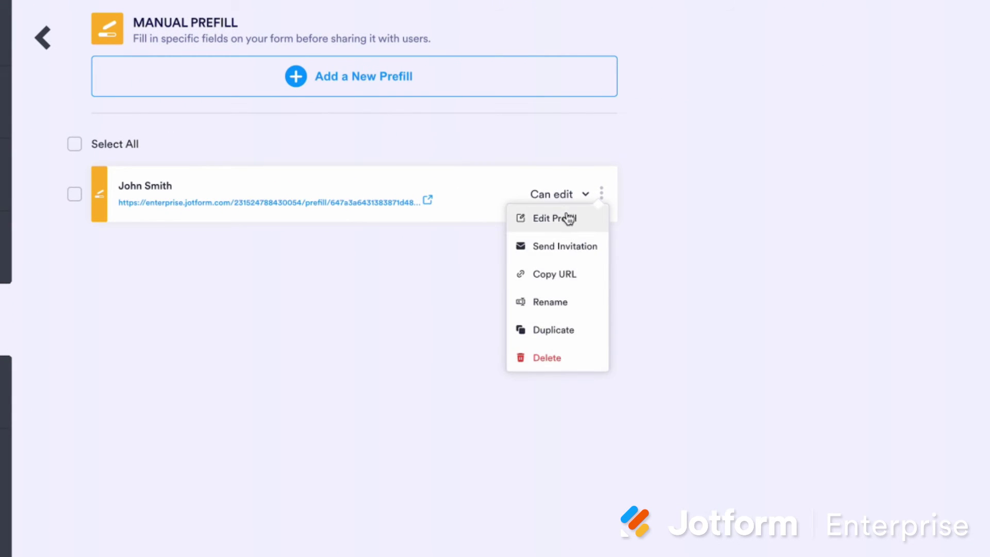
left_click(562, 196)
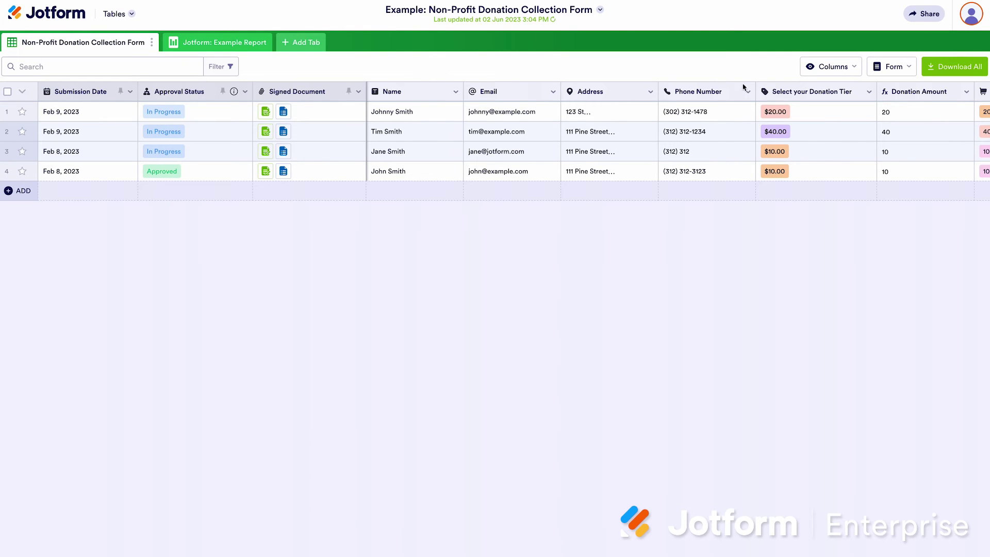
left_click(842, 68)
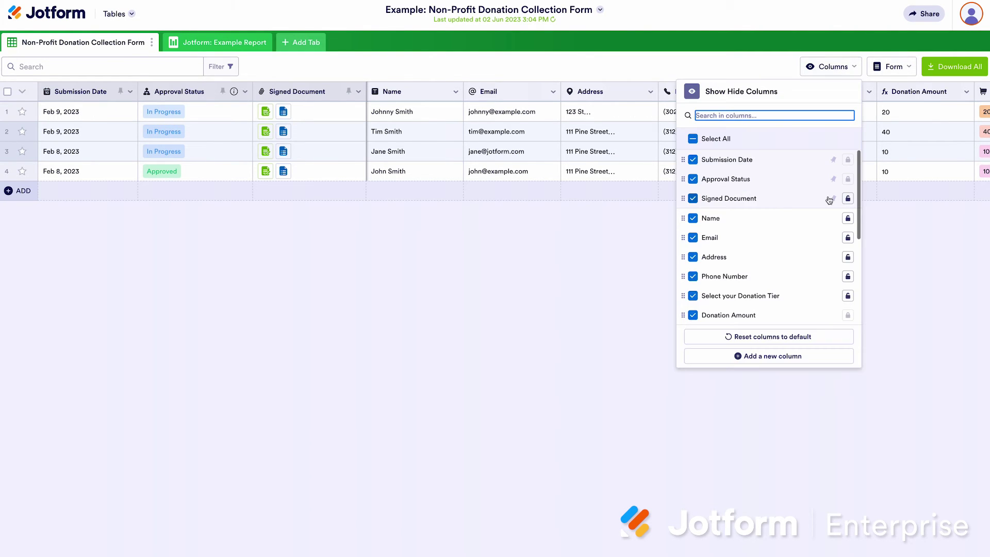
left_click(783, 356)
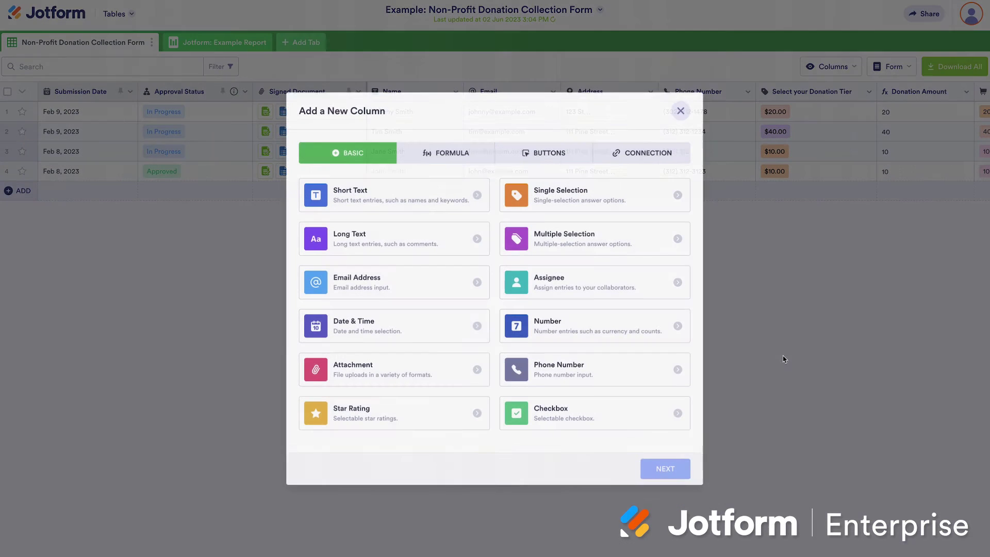
left_click(477, 159)
left_click(523, 157)
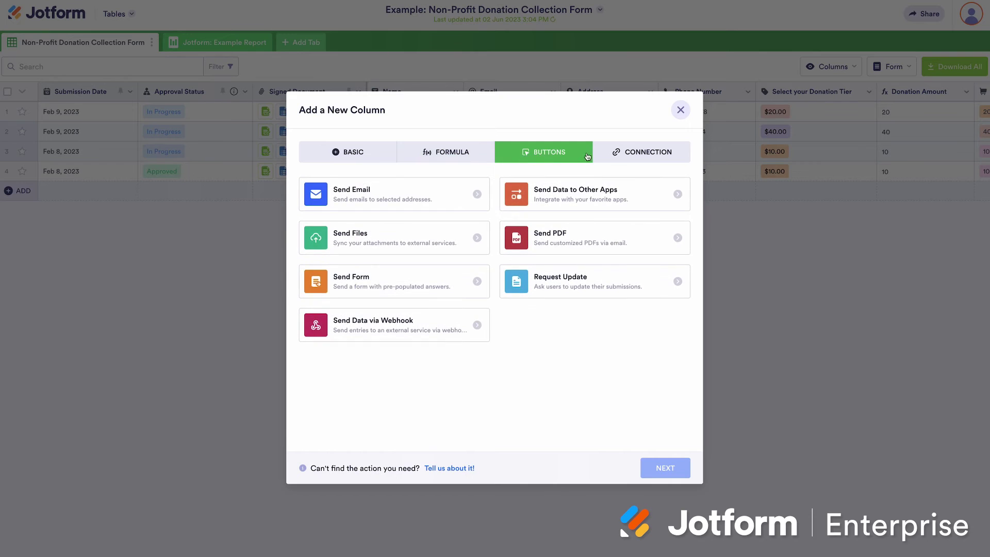
left_click(606, 156)
left_click(474, 155)
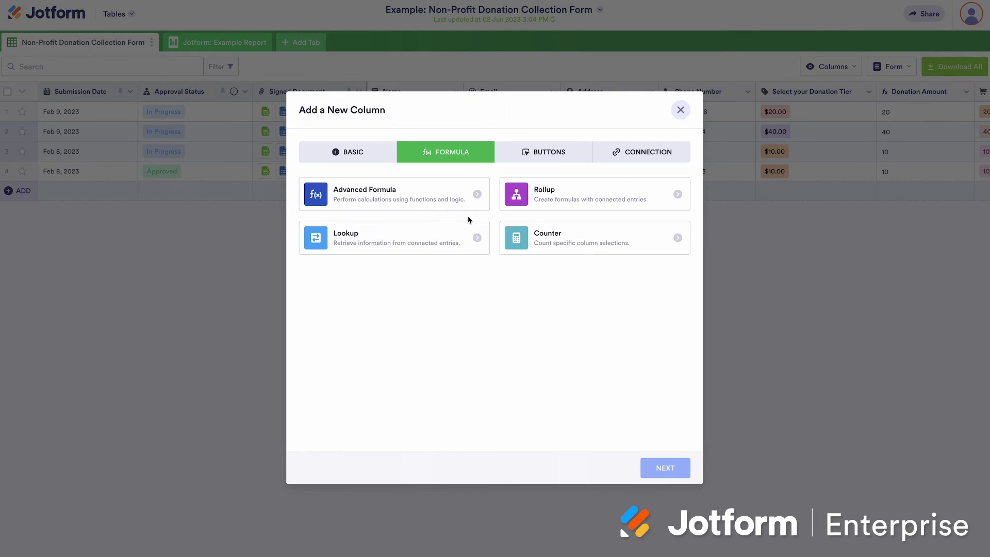
left_click(543, 153)
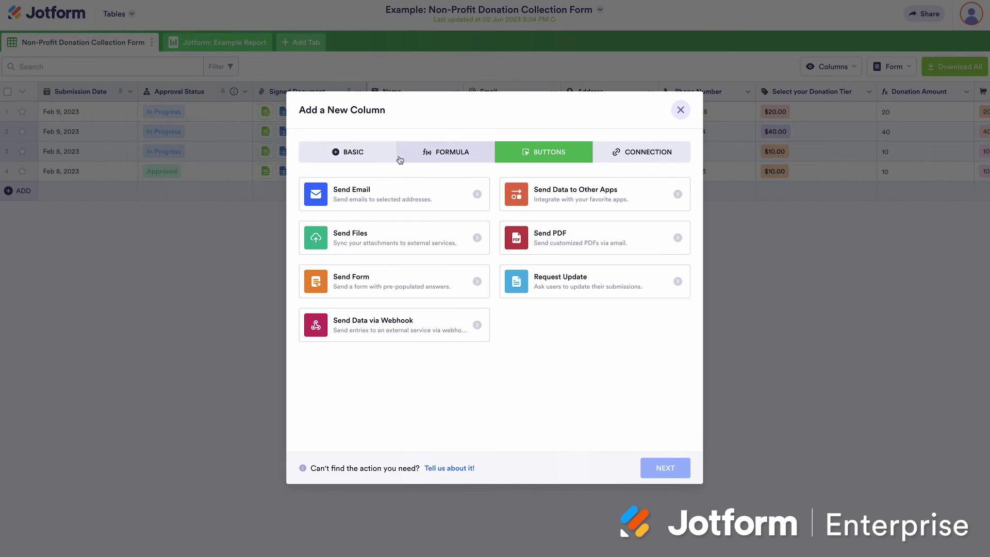
left_click(378, 155)
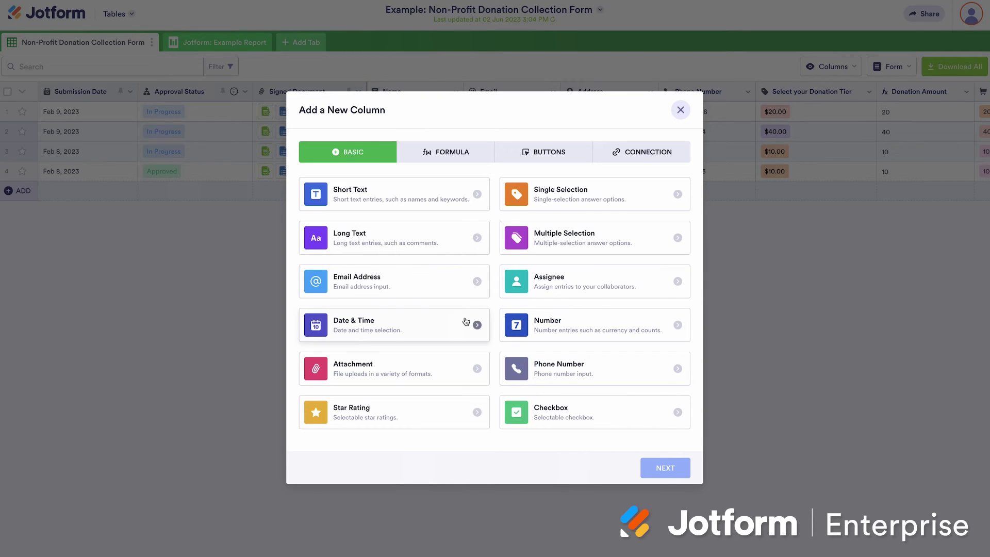
left_click(681, 110)
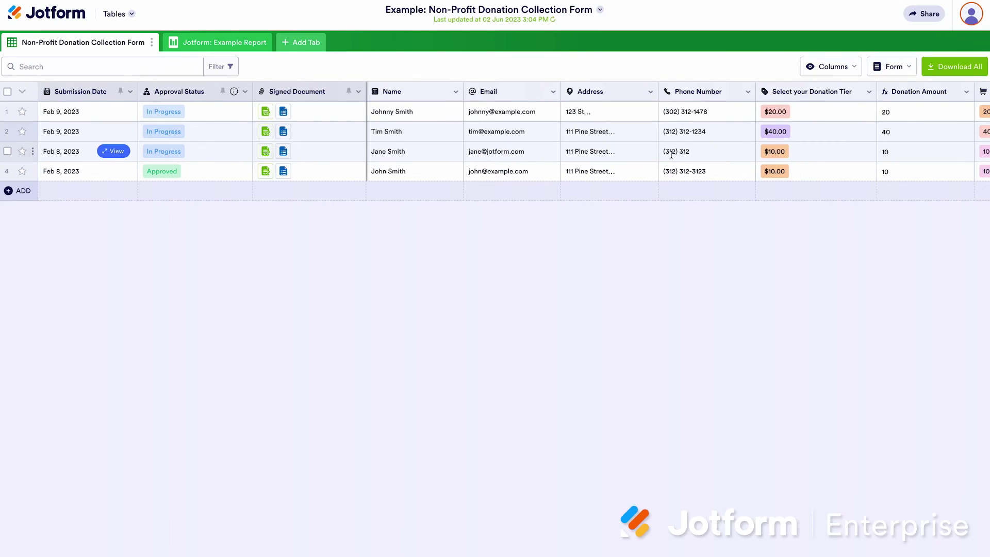
Open the Jotform: Example Report tab and select the Donation Amount table on slide 2
left_click(317, 42)
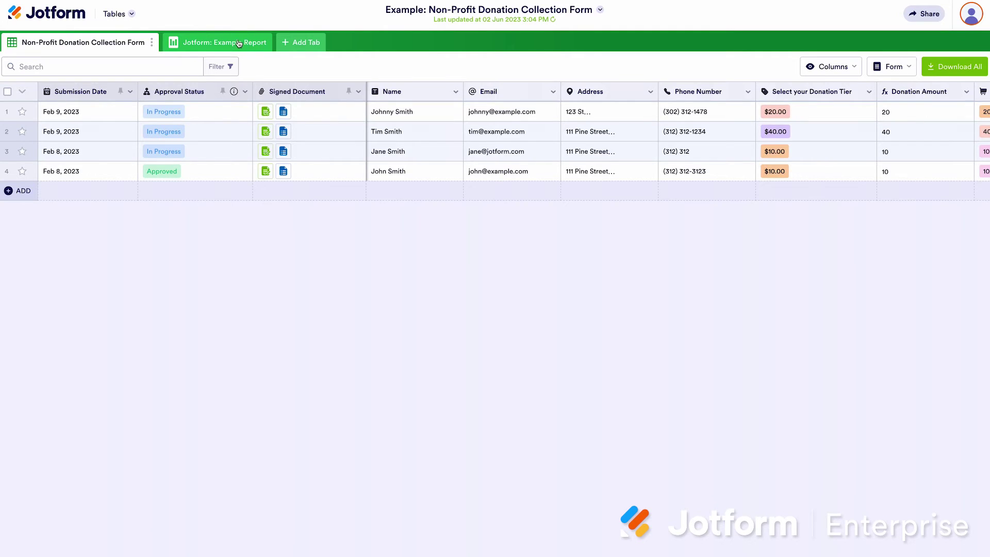
left_click(249, 43)
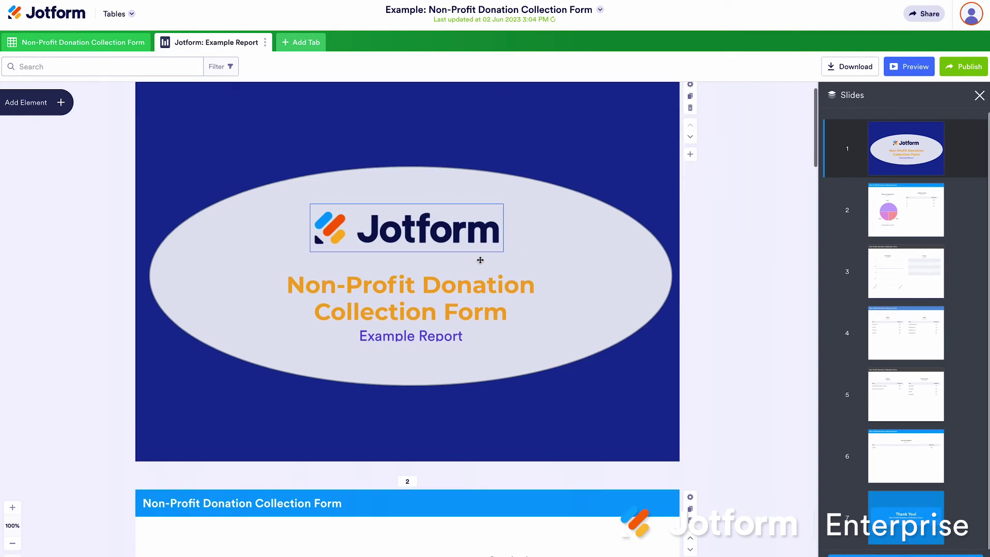
scroll(480, 260, "down", 10)
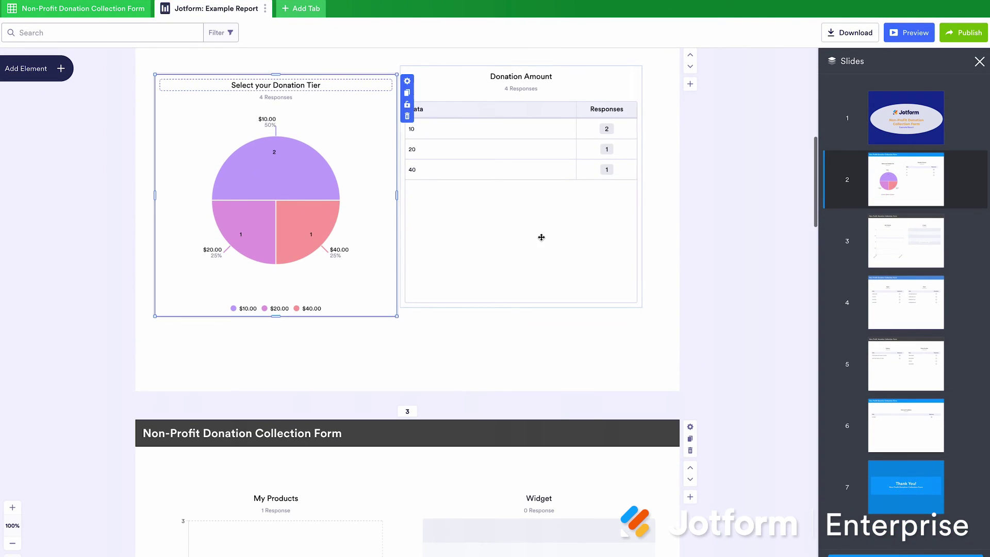
left_click(541, 237)
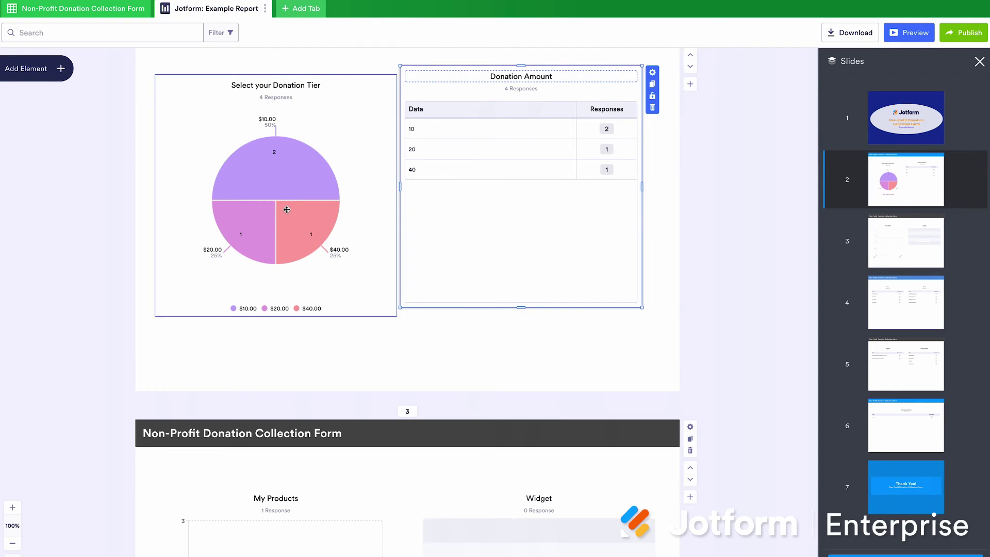
scroll(292, 208, "up", 4)
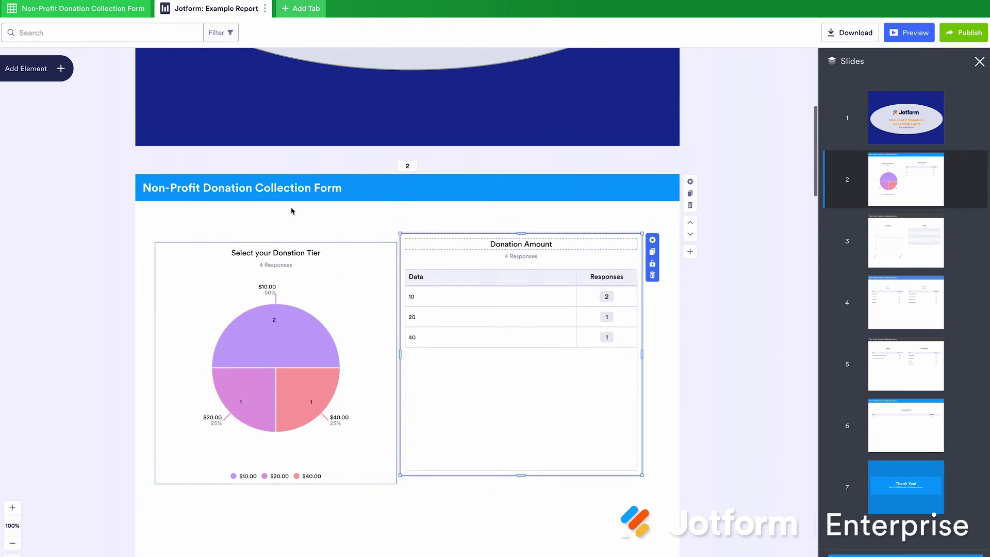
Open and dismiss the Add Tab dialog, then bring up the Jotform apps list
left_click(289, 11)
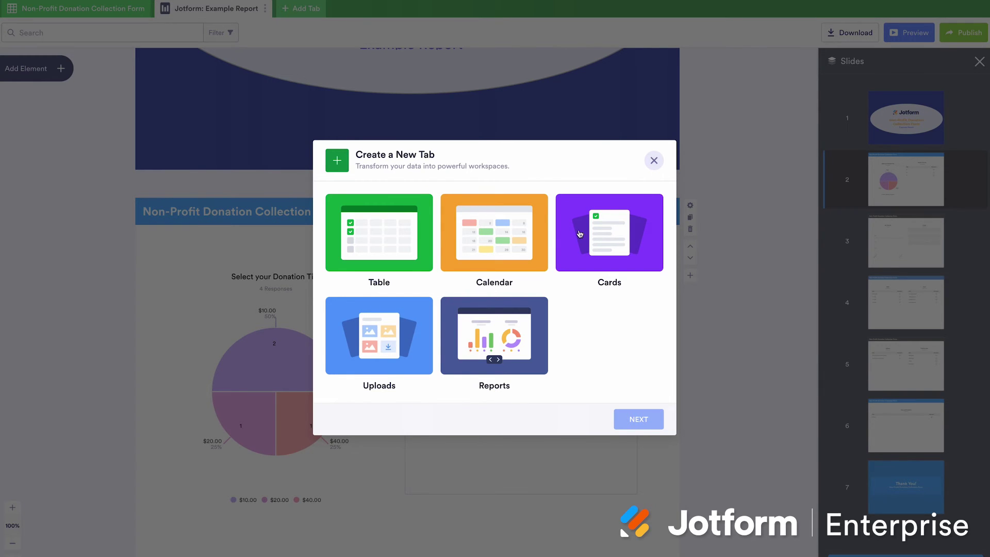
left_click(653, 167)
scroll(388, 218, "up", 8)
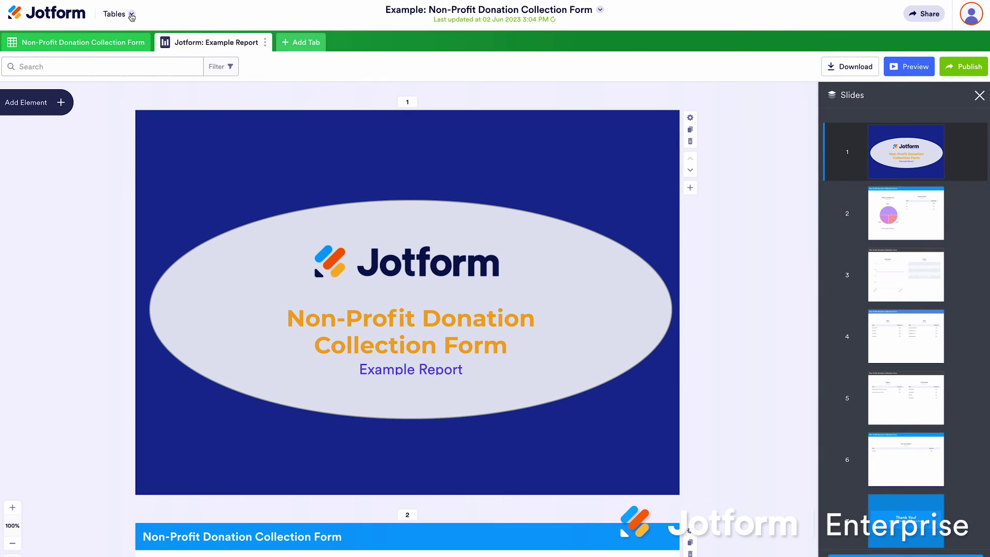
left_click(132, 14)
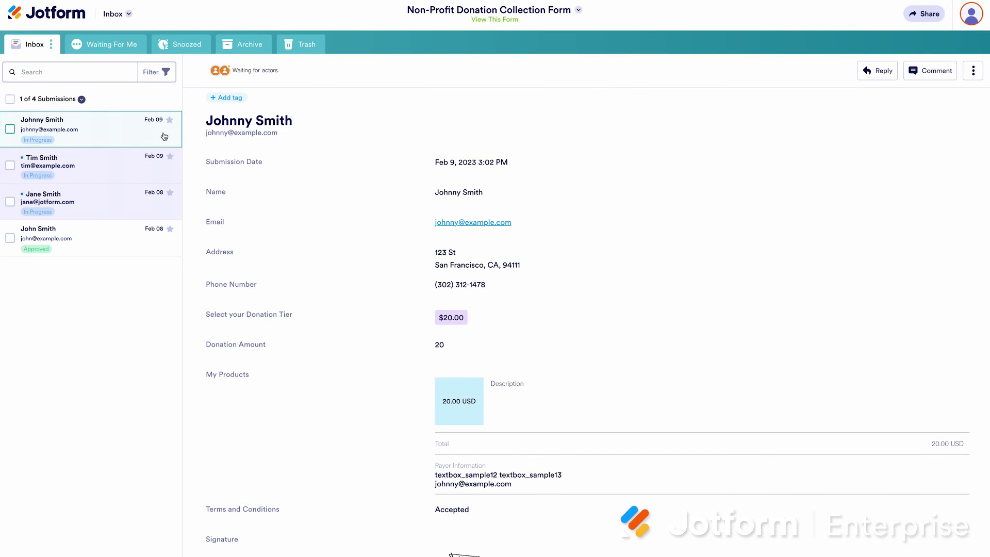
View the approved submission's details in the Inbox and open its filter options
scroll(259, 217, "down", 2)
scroll(259, 217, "down", 3)
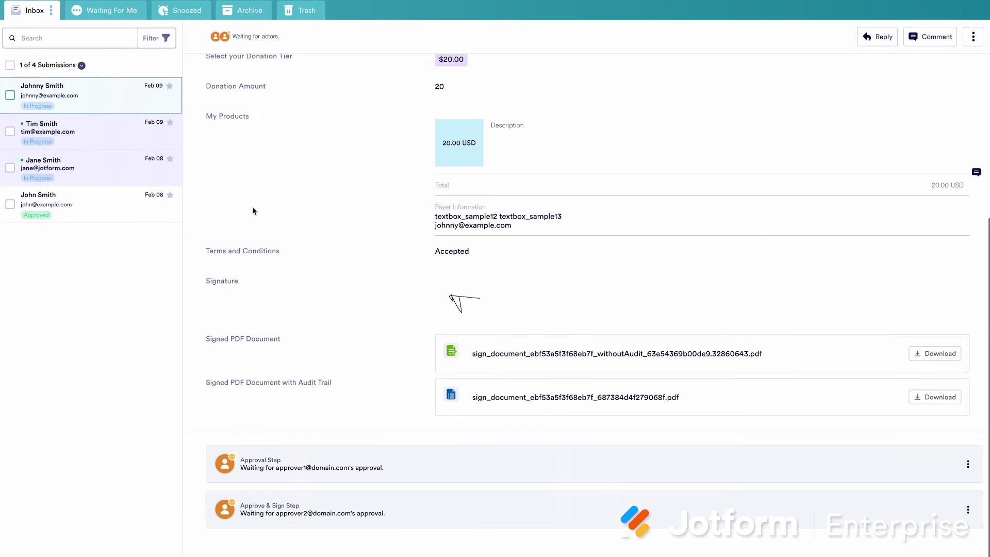
left_click(121, 213)
scroll(407, 323, "down", 2)
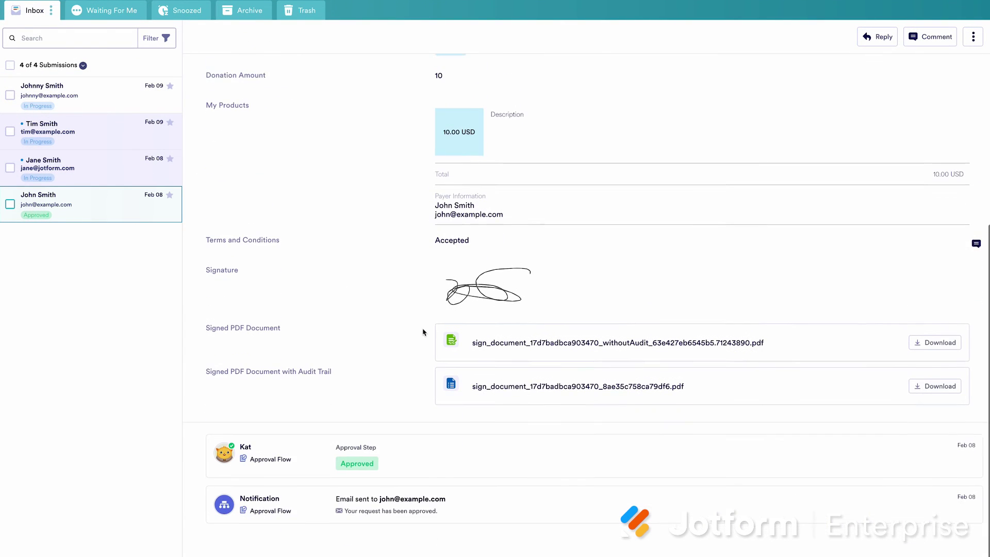
left_click(165, 38)
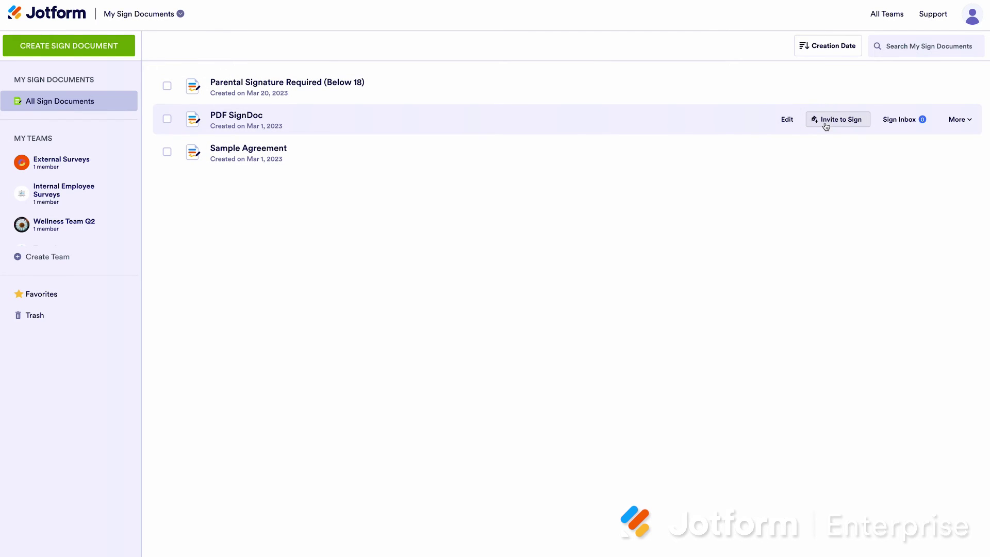
Start Invite to Sign on the PDF SignDoc document
left_click(827, 124)
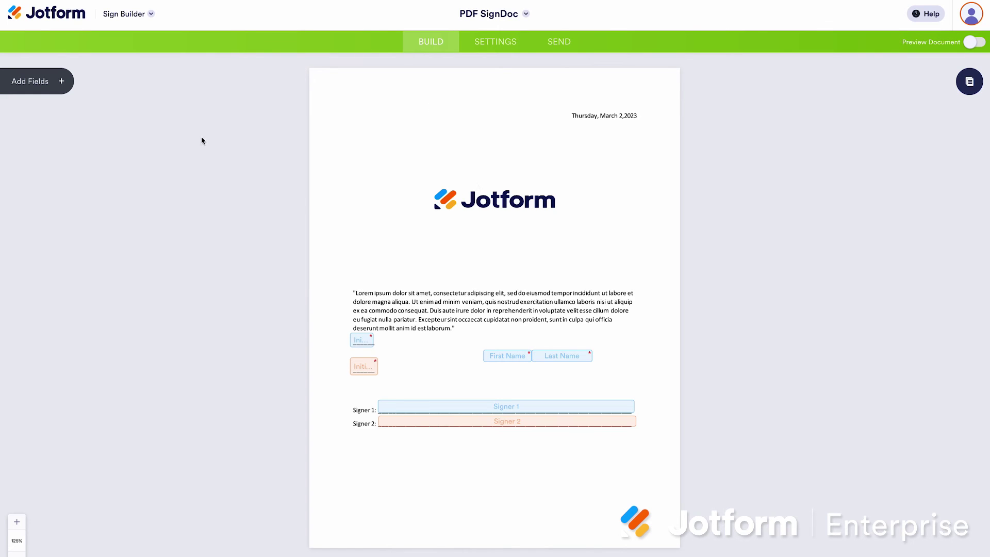
Add a signature field, then in preview draw initials and enter 'Test' as the first name
left_click(68, 90)
mouse_move(80, 173)
left_mouse_down()
mouse_move(593, 242)
mouse_move(559, 274)
mouse_move(476, 514)
left_mouse_up()
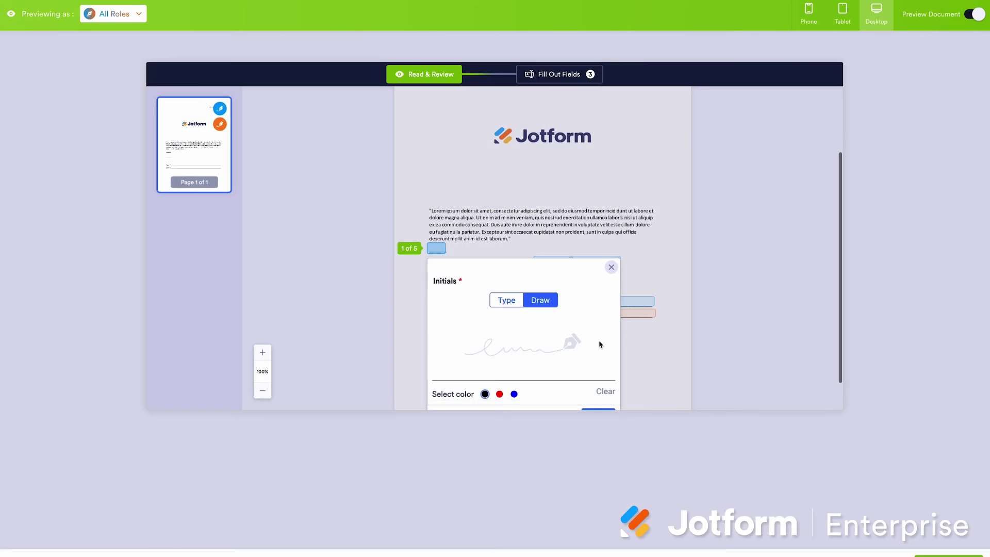
left_click_drag(516, 299, 540, 333)
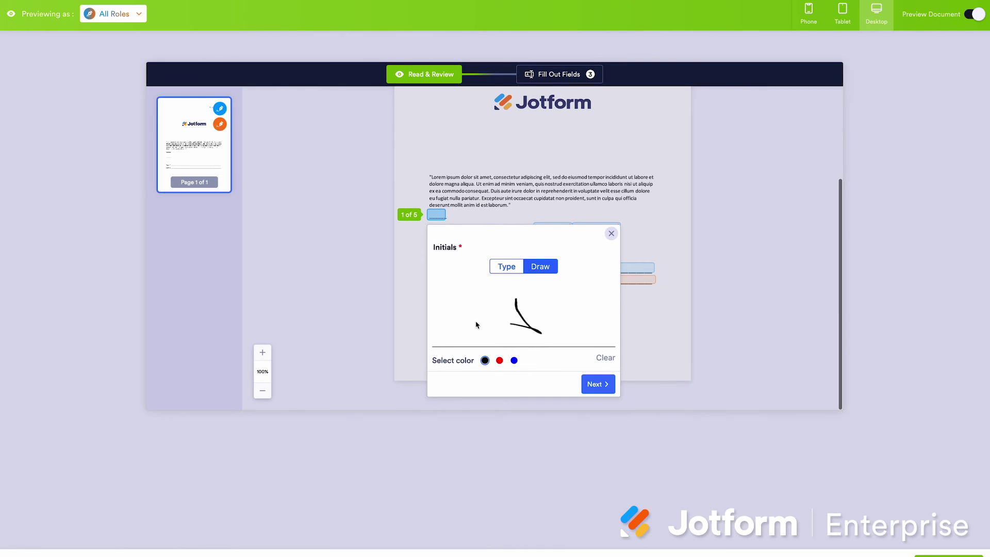
mouse_move(475, 323)
left_mouse_down()
mouse_move(515, 322)
mouse_move(570, 342)
left_mouse_up()
left_click(597, 383)
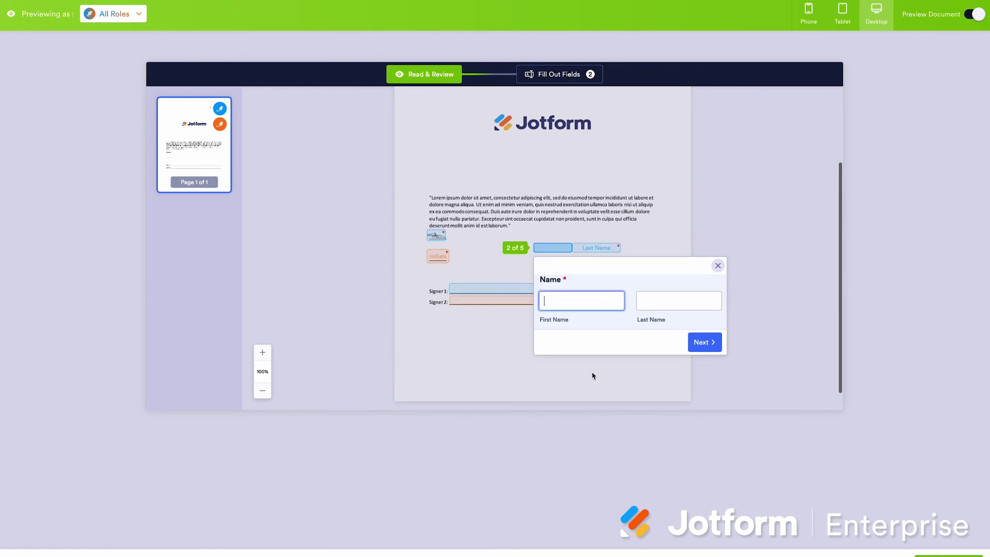
type("Test")
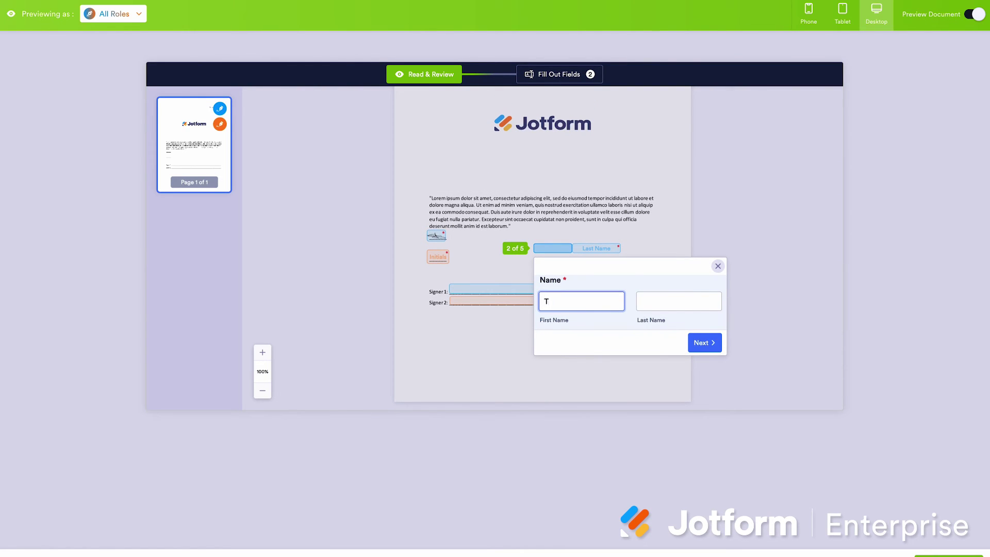
key("Tab")
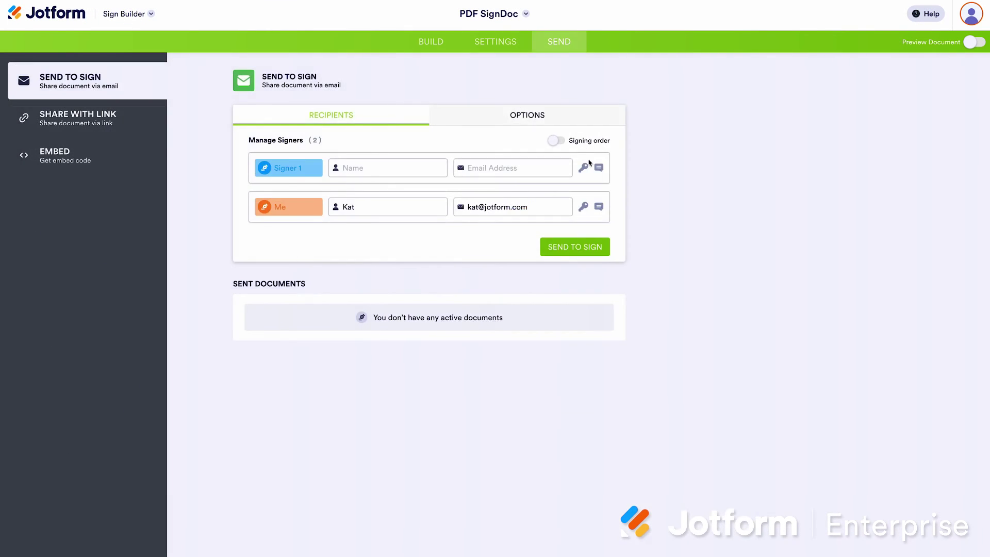
Check Signer 1's and Me's access code options and the document's sending options
left_click(583, 168)
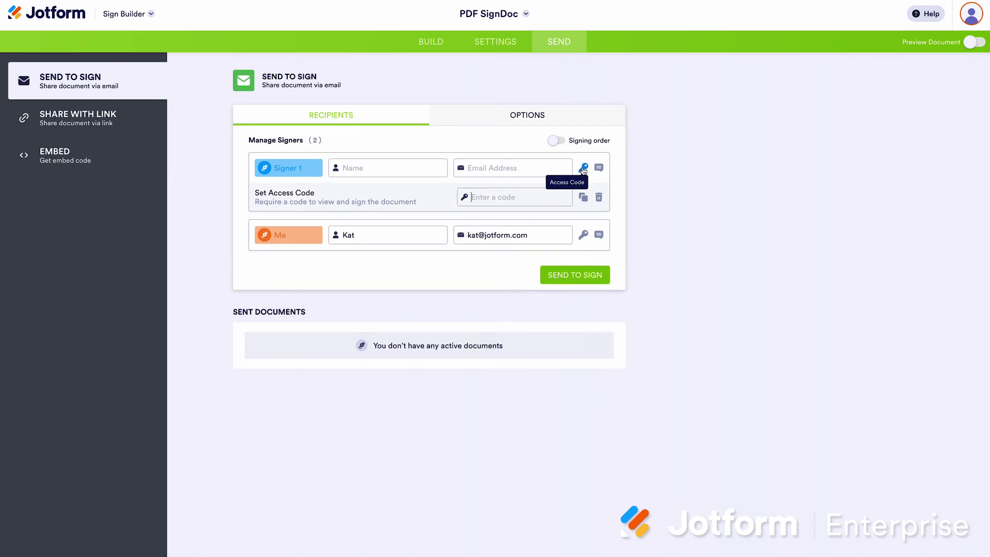
left_click(583, 168)
left_click(583, 208)
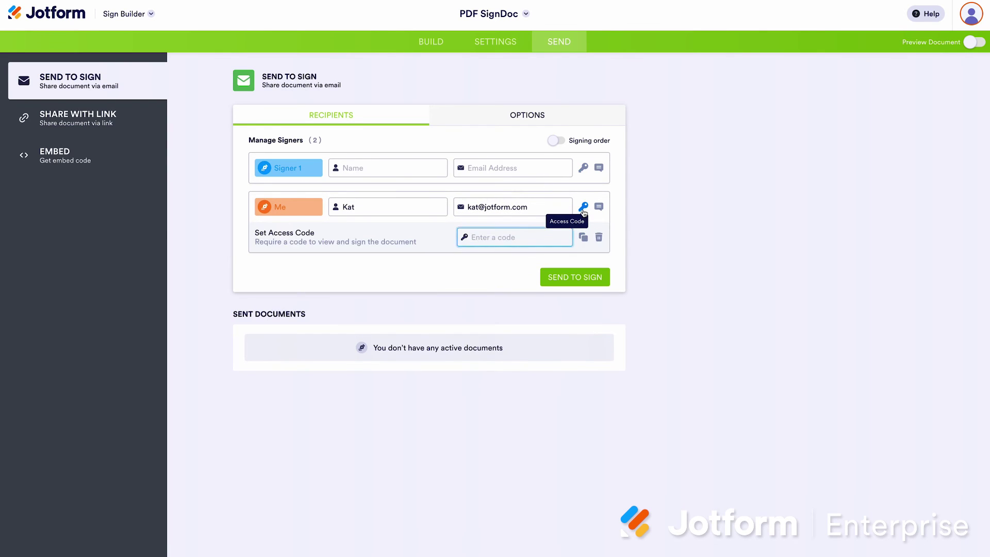
left_click(583, 209)
left_click(536, 117)
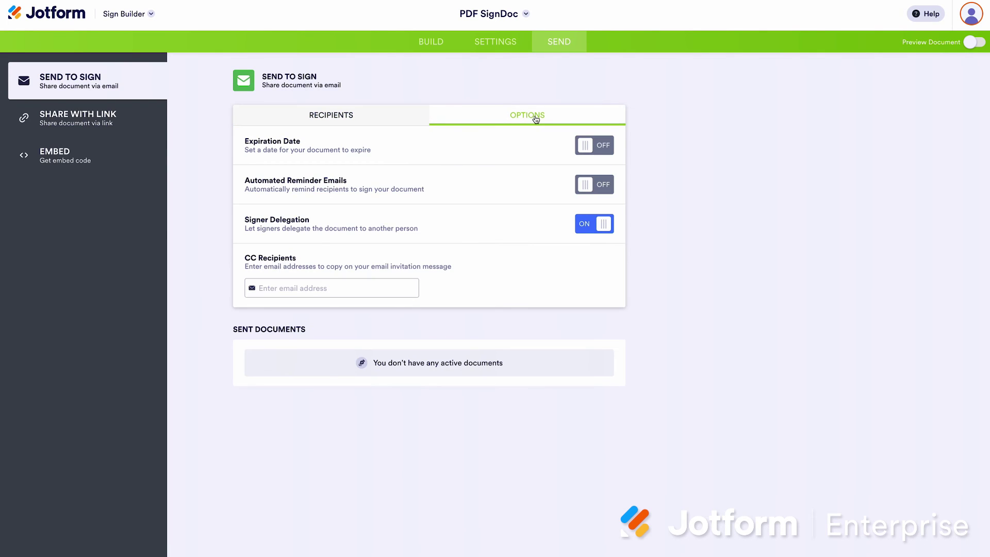
left_click(410, 121)
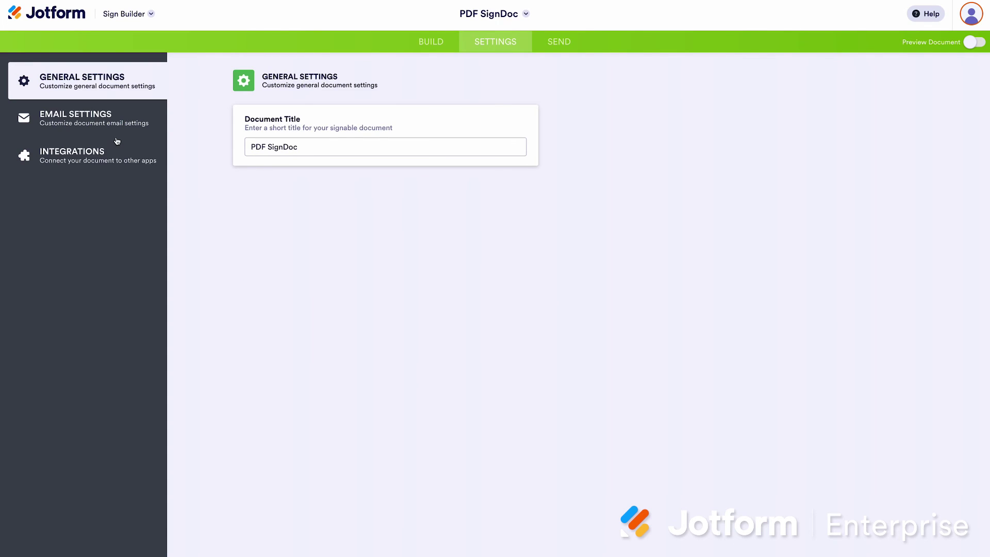
Bring up the PDF SignDoc's Integrations settings
left_click(115, 155)
left_click(127, 96)
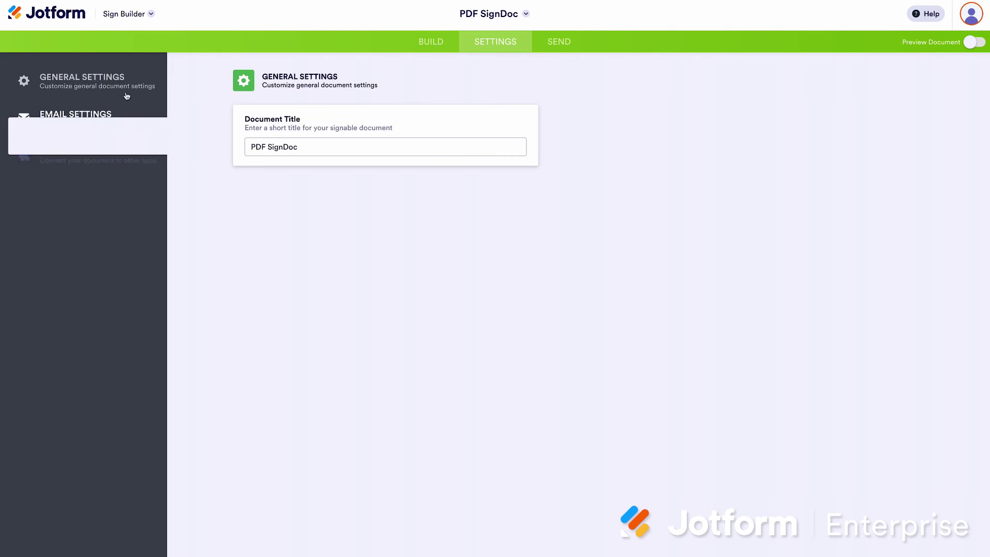
left_click(115, 154)
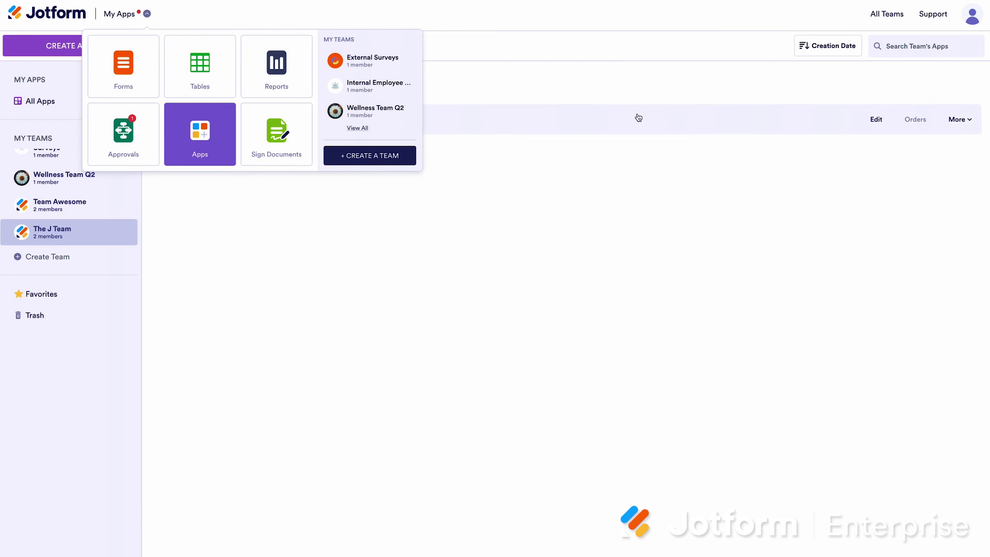
Edit the IT Operation Checklist App and add Form and Document elements above Products
left_click(875, 125)
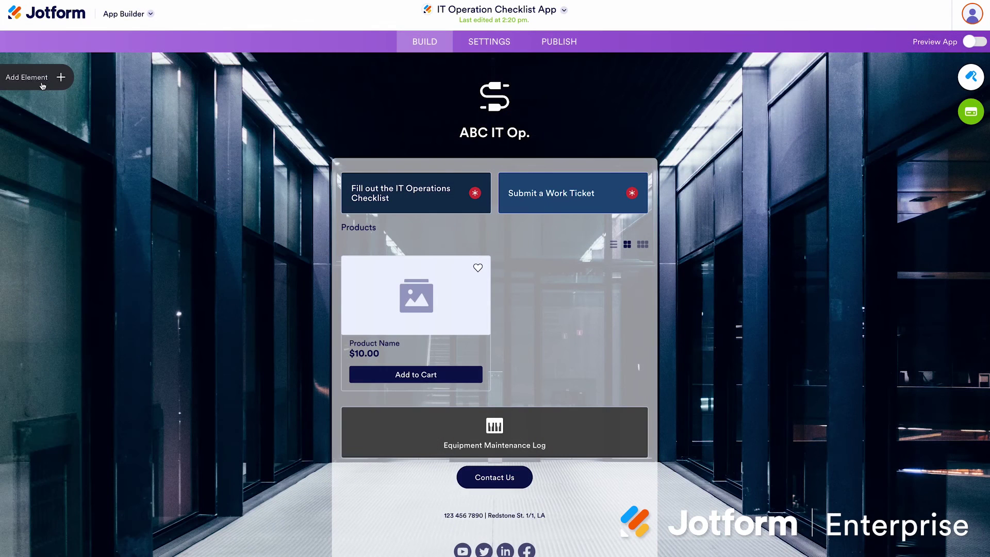
left_click(31, 76)
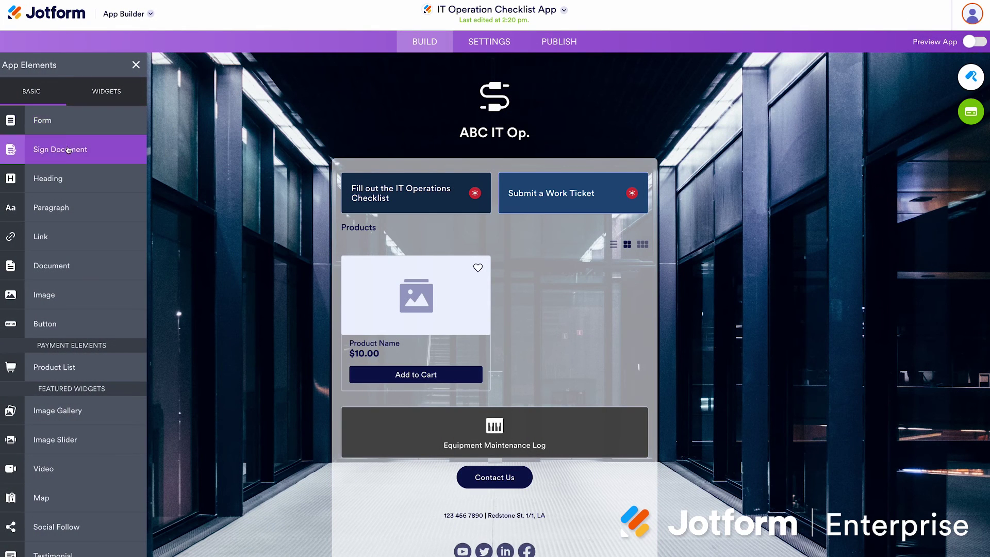
left_click_drag(60, 120, 140, 188)
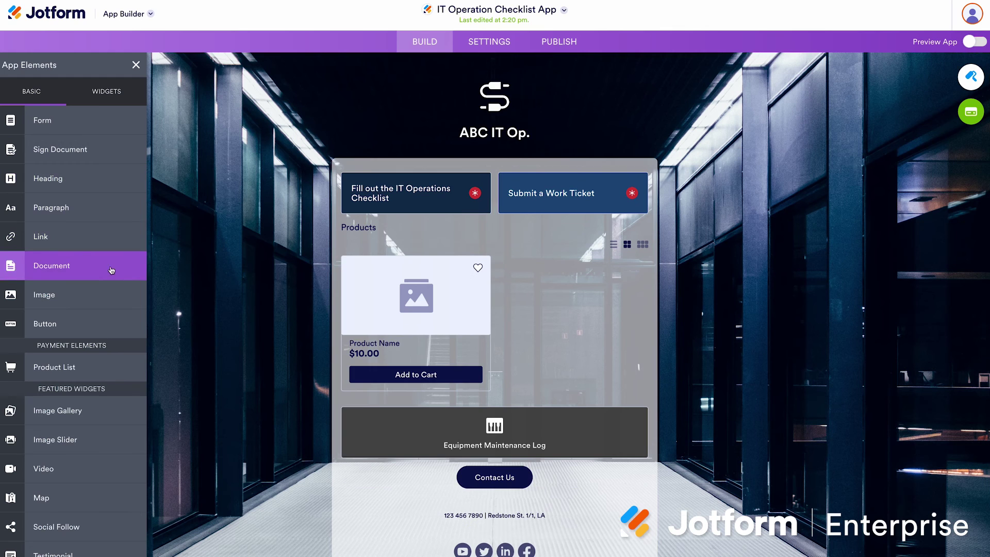
left_click_drag(112, 269, 134, 227)
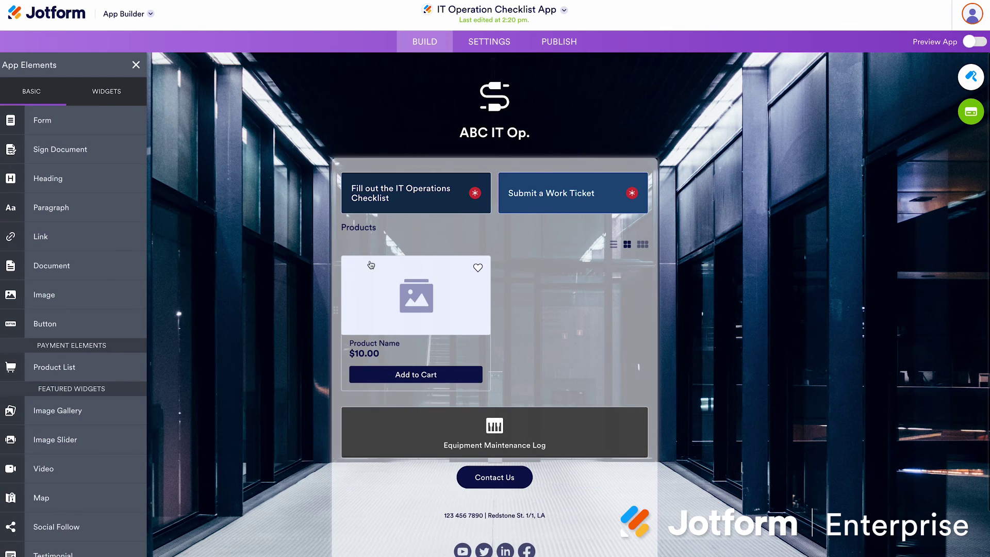
Look through the Products store's payment and contact properties and available widgets
left_click(546, 297)
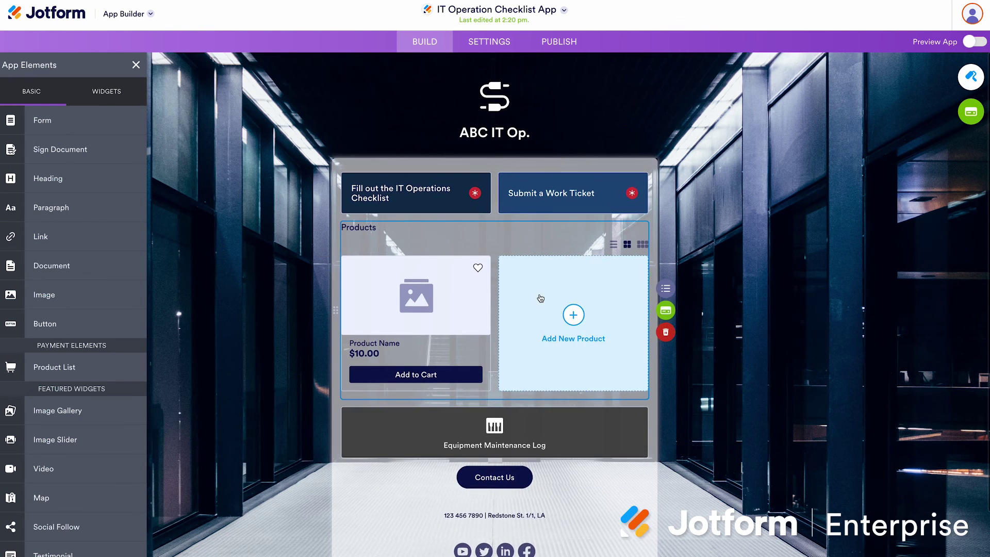
left_click(669, 312)
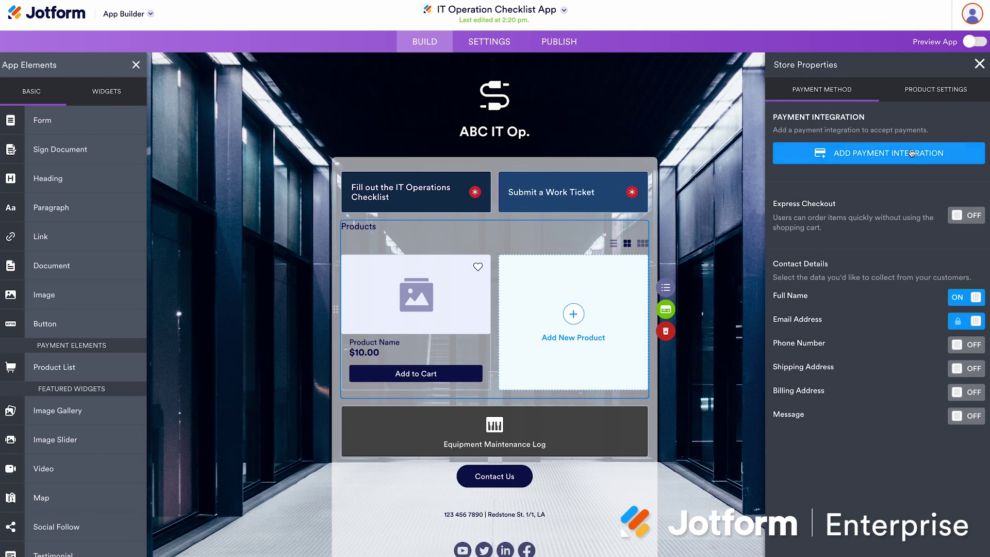
left_click(106, 91)
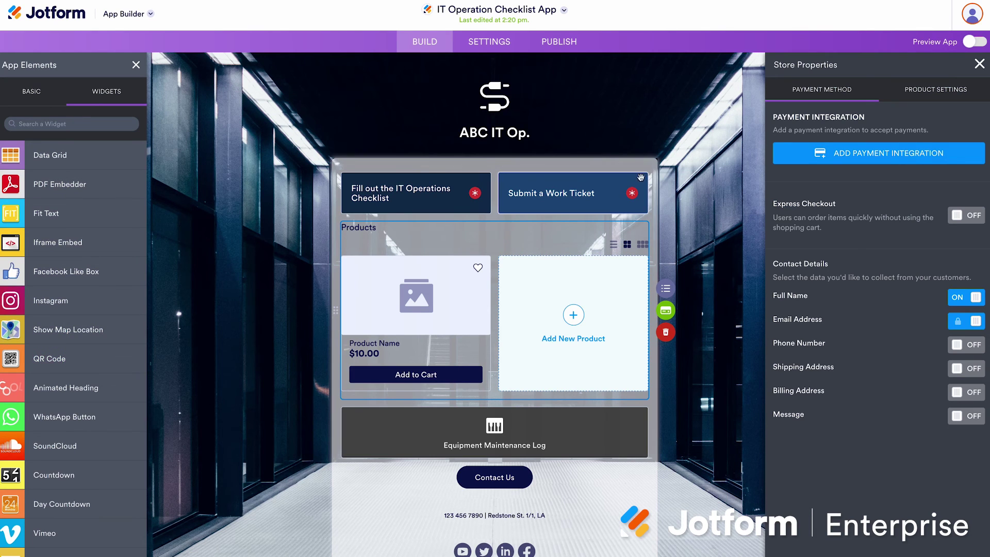
left_click(978, 65)
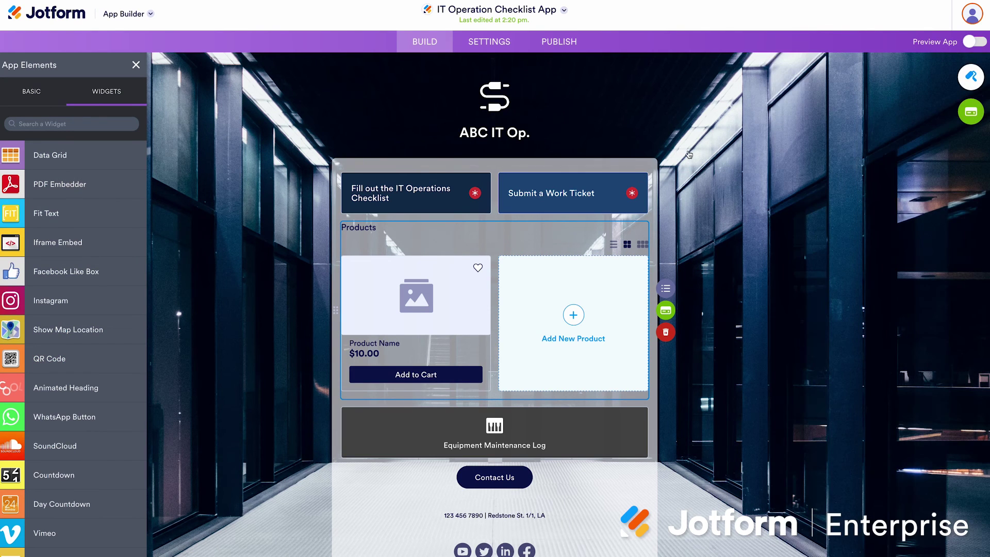
Show the properties of the Fill out the IT Operations Checklist form element
left_click(466, 184)
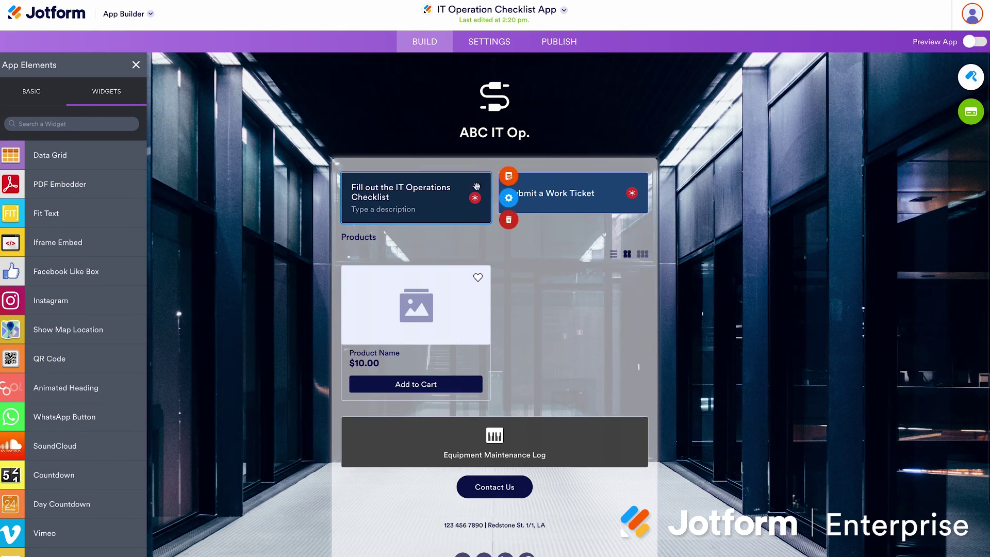
left_click(511, 200)
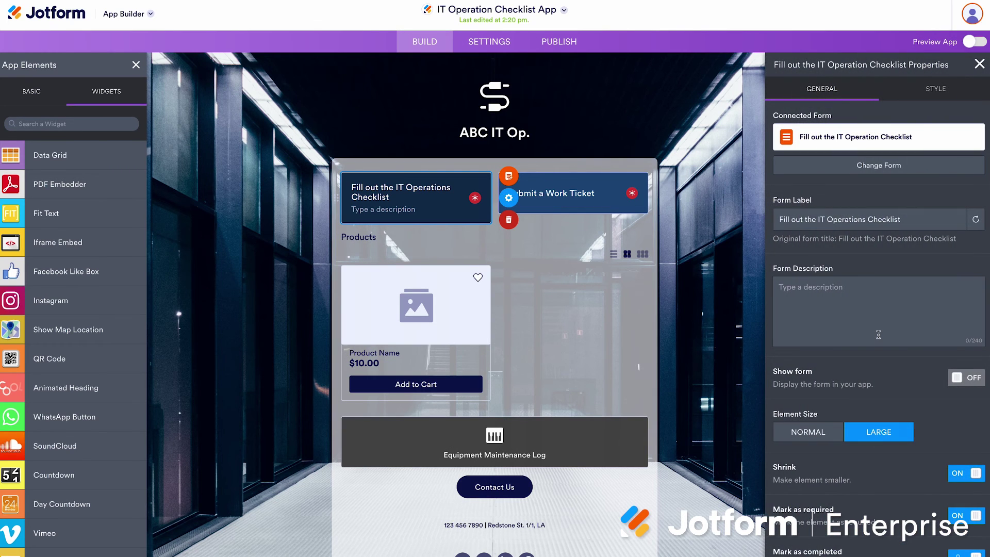
scroll(842, 359, "down", 1)
scroll(841, 359, "up", 1)
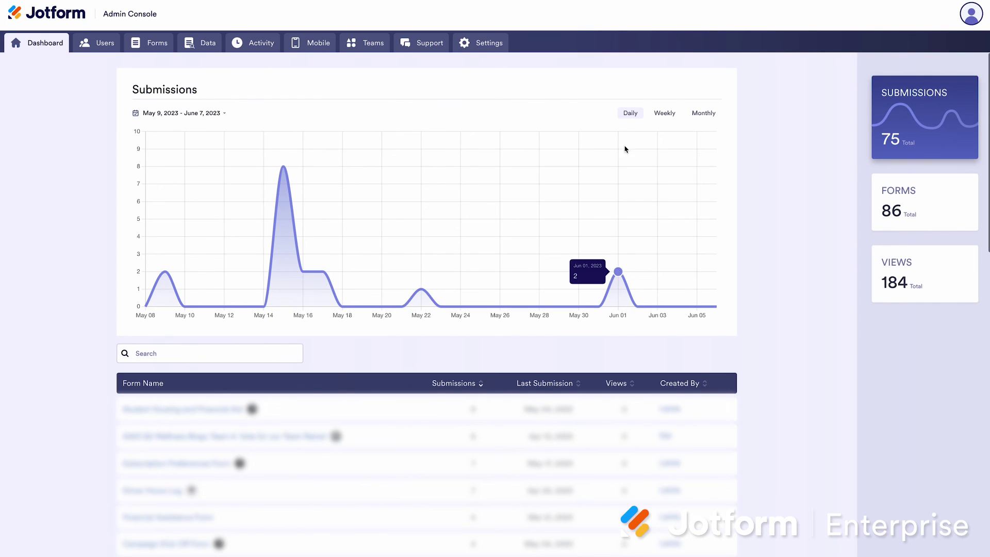
Chart forms, then views, and switch the views chart to monthly totals
scroll(904, 134, "down", 1)
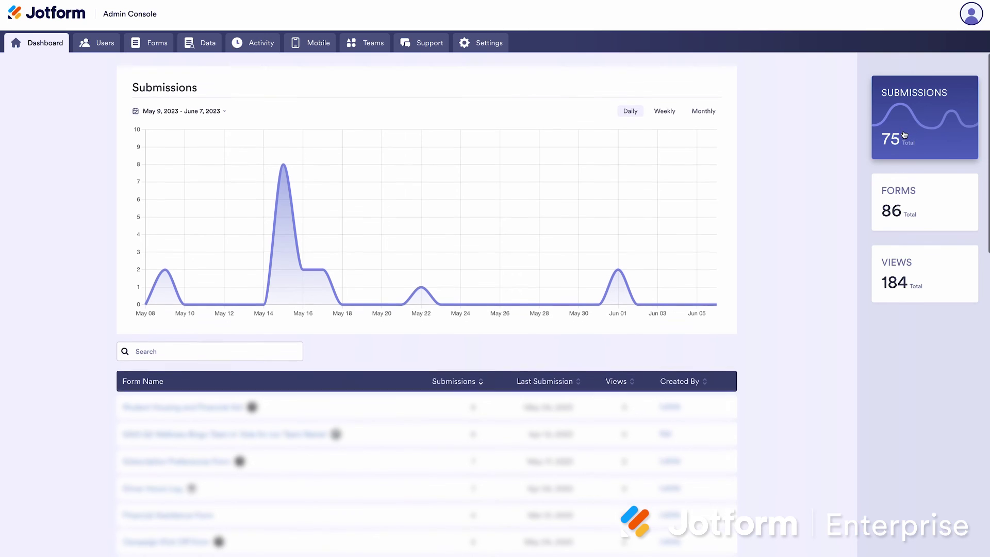
left_click(906, 201)
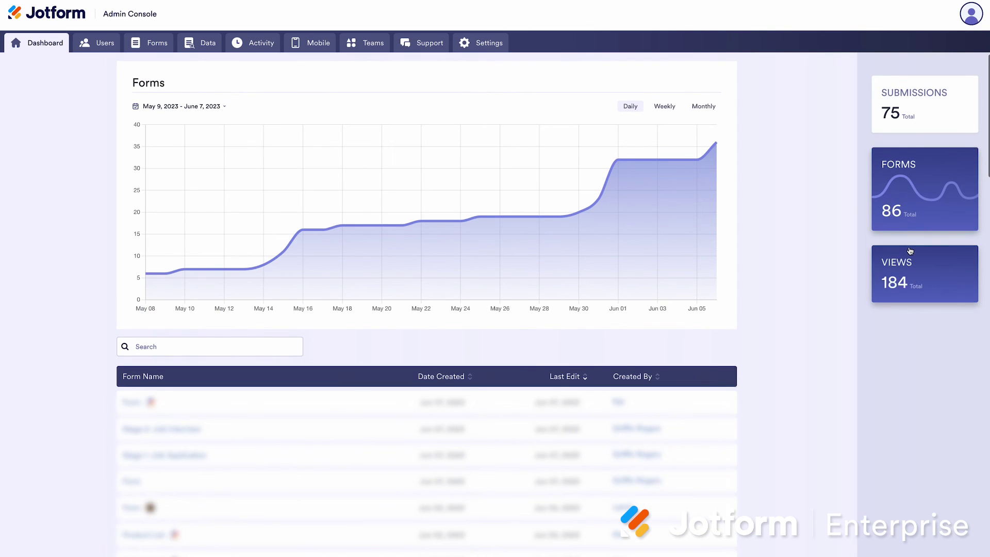
left_click(910, 251)
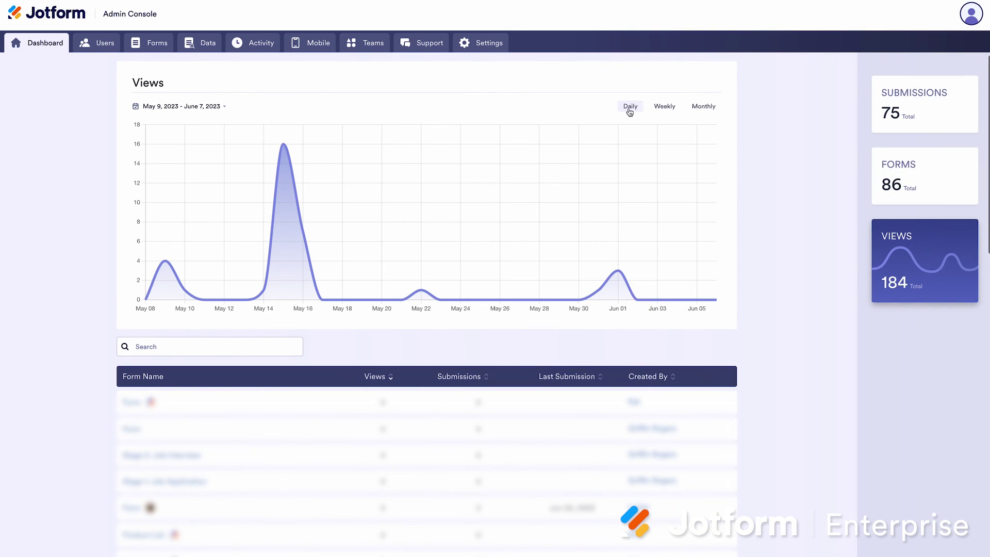
left_click(665, 106)
left_click(705, 106)
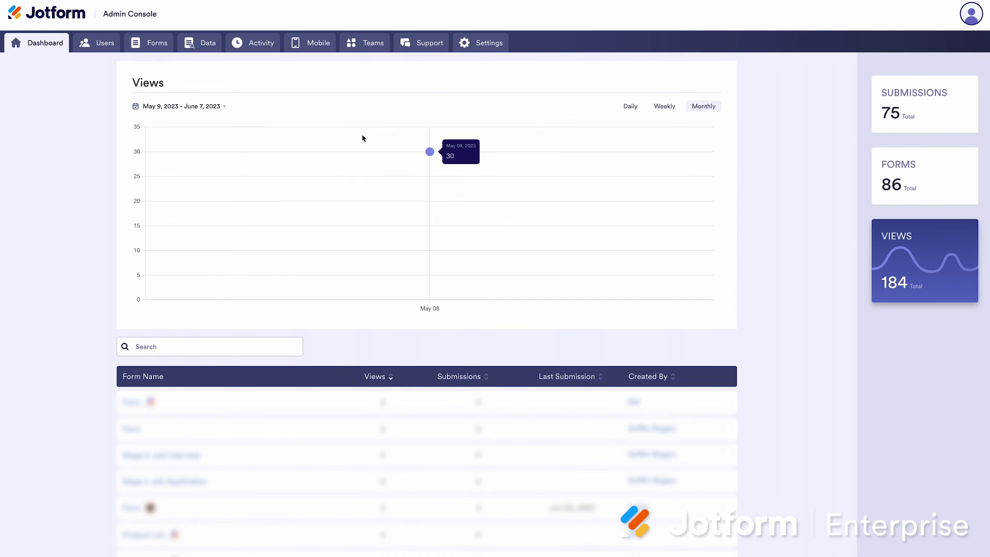
Check the date range choices without changing them, then go to the Users list
left_click(217, 106)
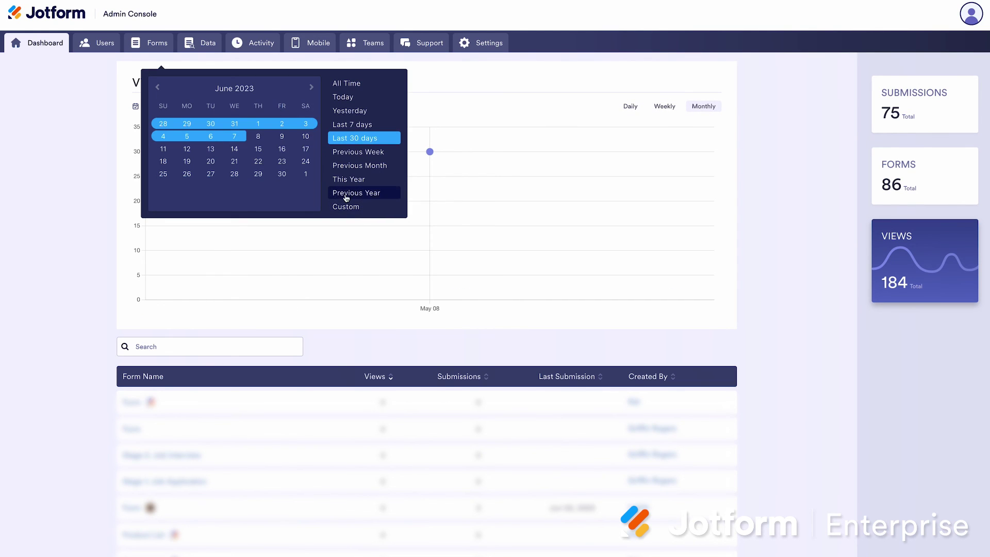
left_click(426, 83)
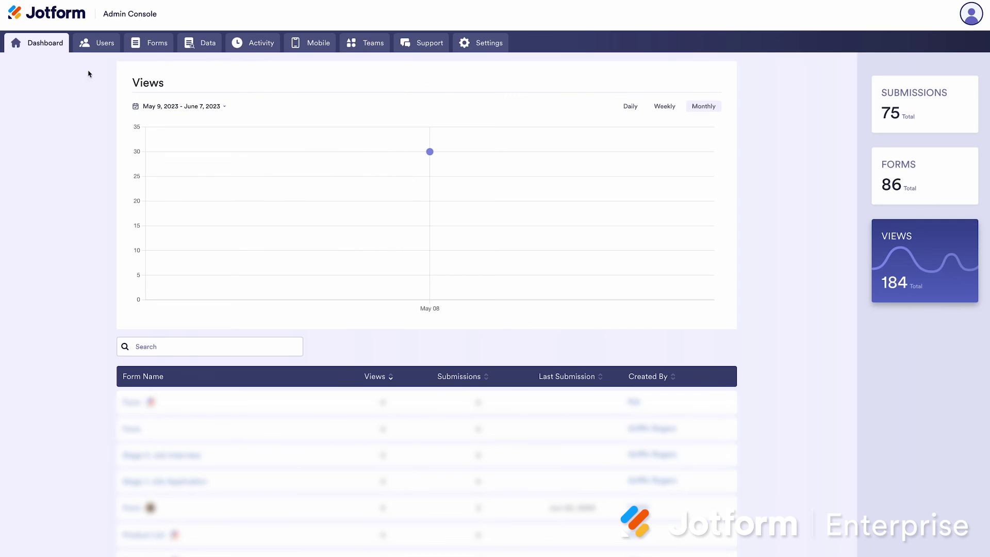
left_click(92, 49)
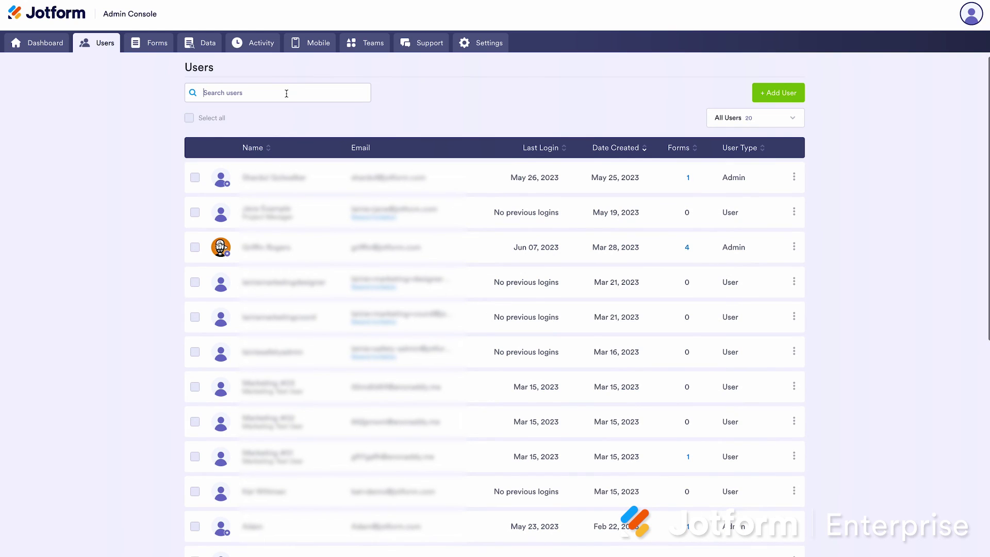
Search the Users list for the admin user and open their details for editing
type("kat")
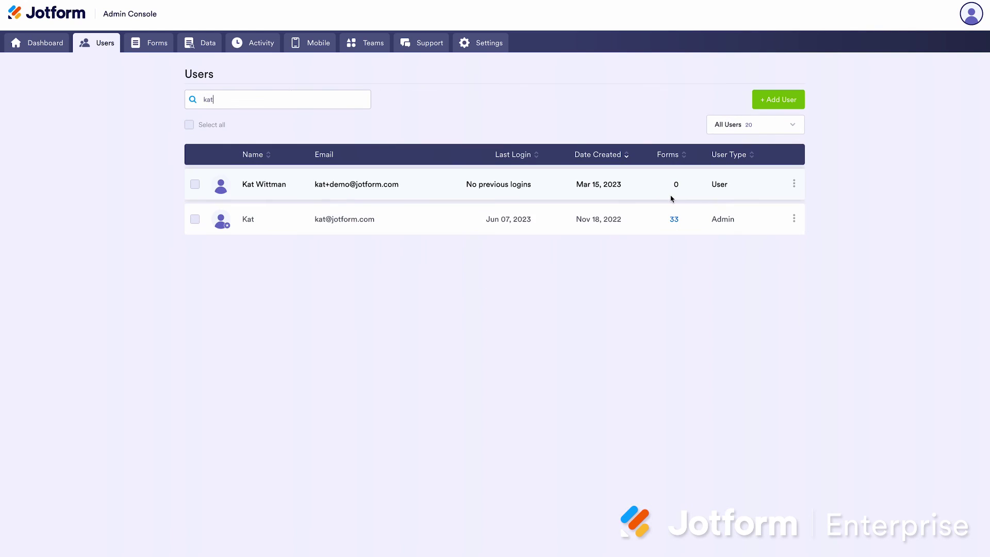
left_click(794, 219)
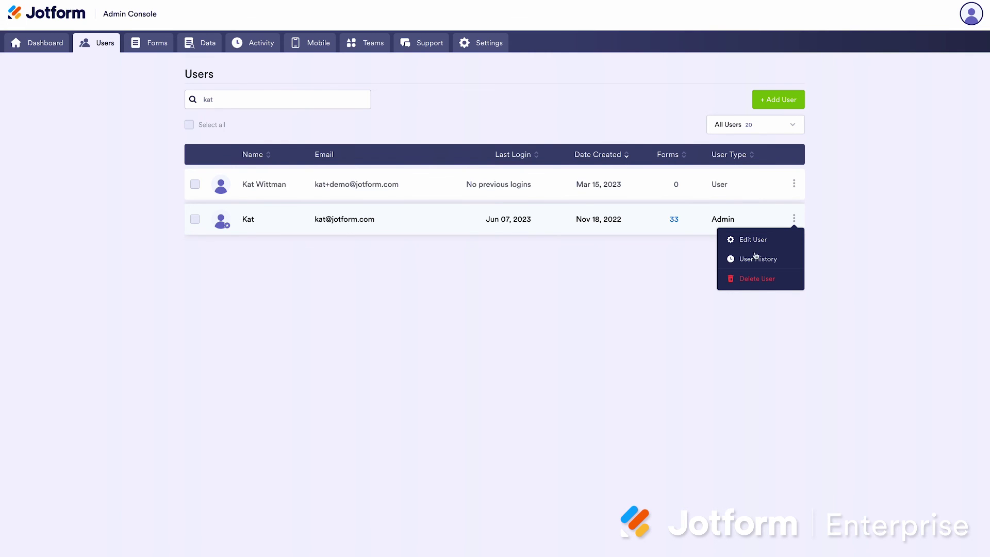
left_click(753, 240)
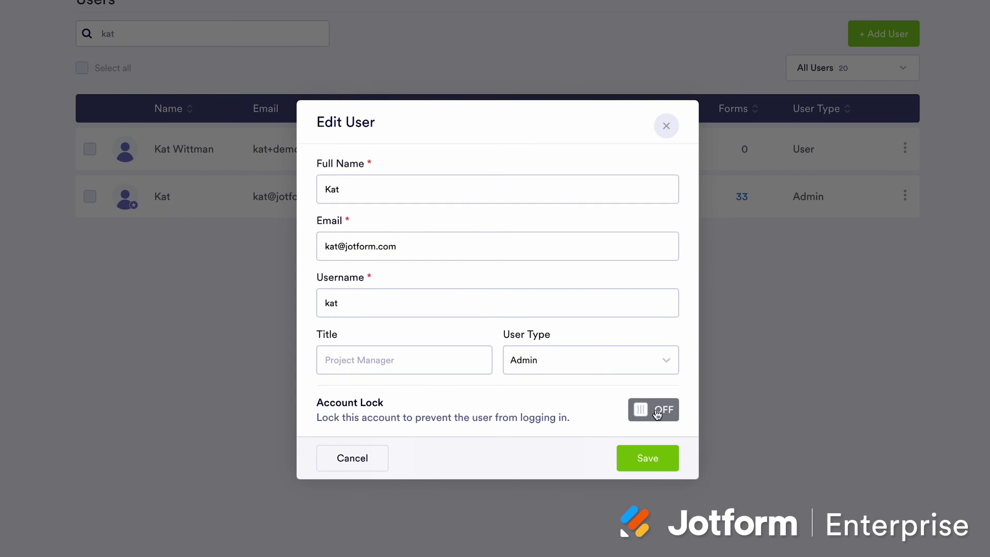
Lock then unlock the admin account, tick its row, and go to the Forms list
left_click(657, 414)
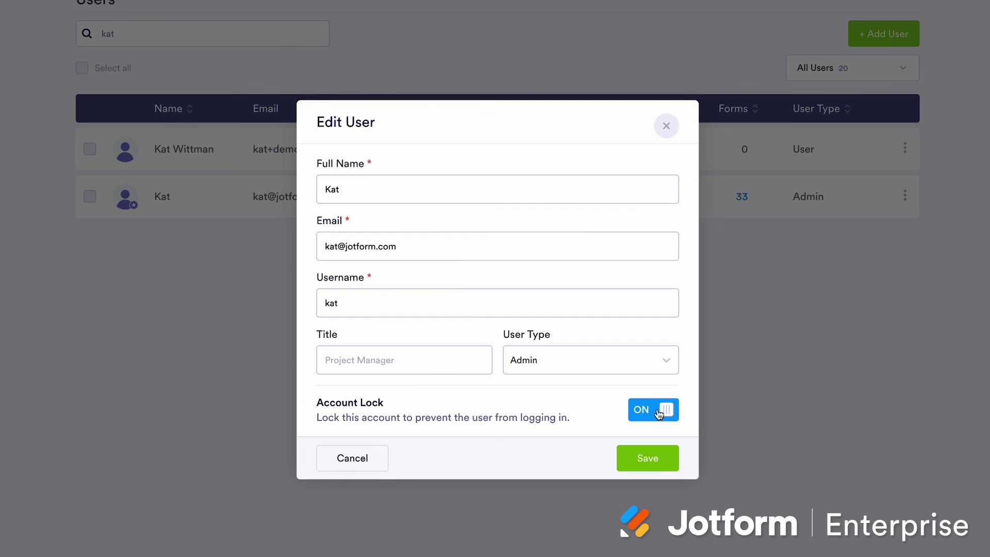
left_click(659, 414)
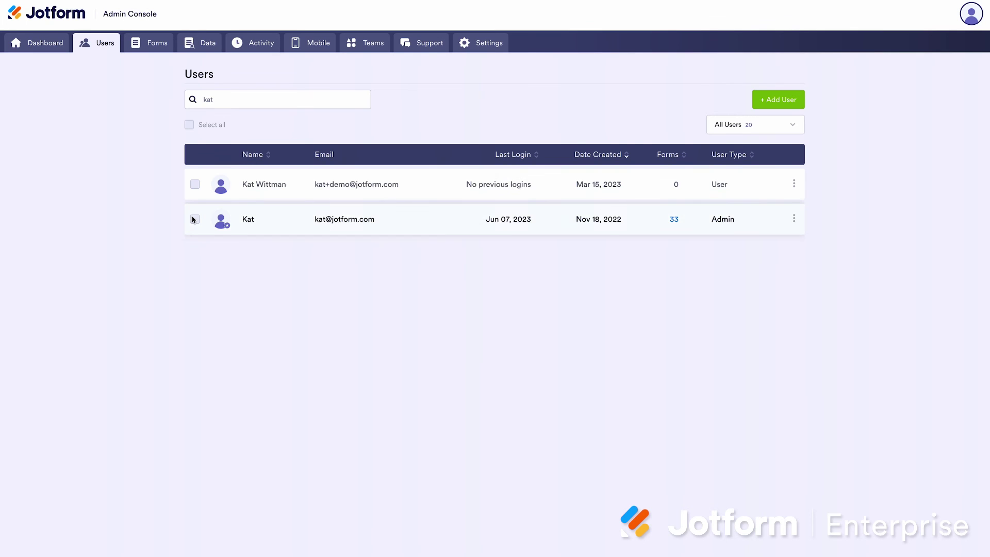
left_click(195, 221)
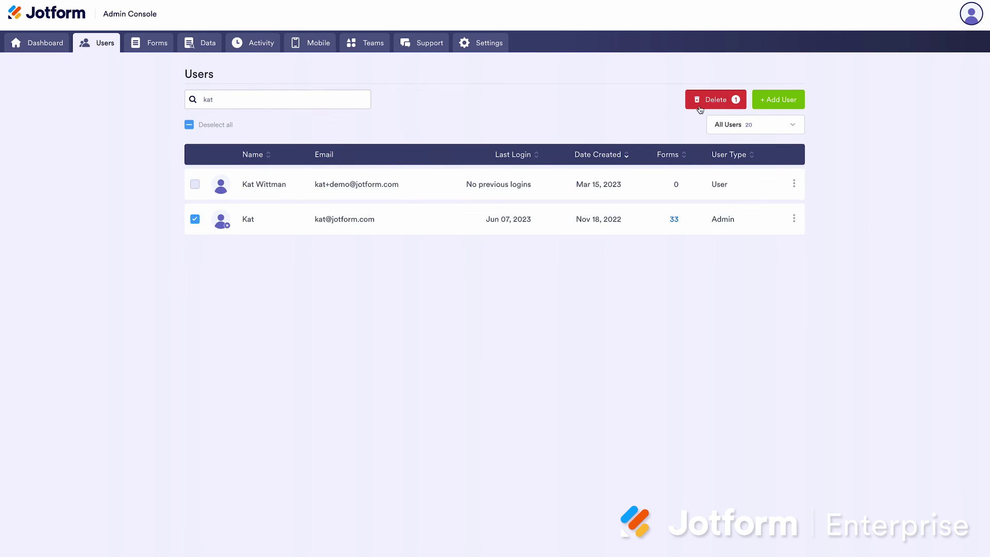
left_click(150, 46)
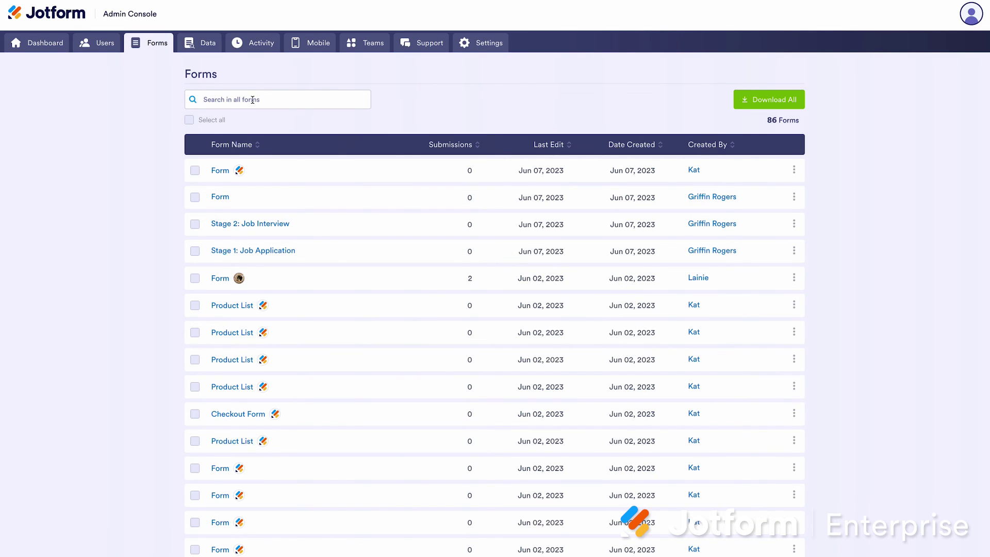
Leave only the second form selected in the organization's forms list, then go to Teams
left_click(794, 170)
left_click(161, 168)
left_click(161, 196)
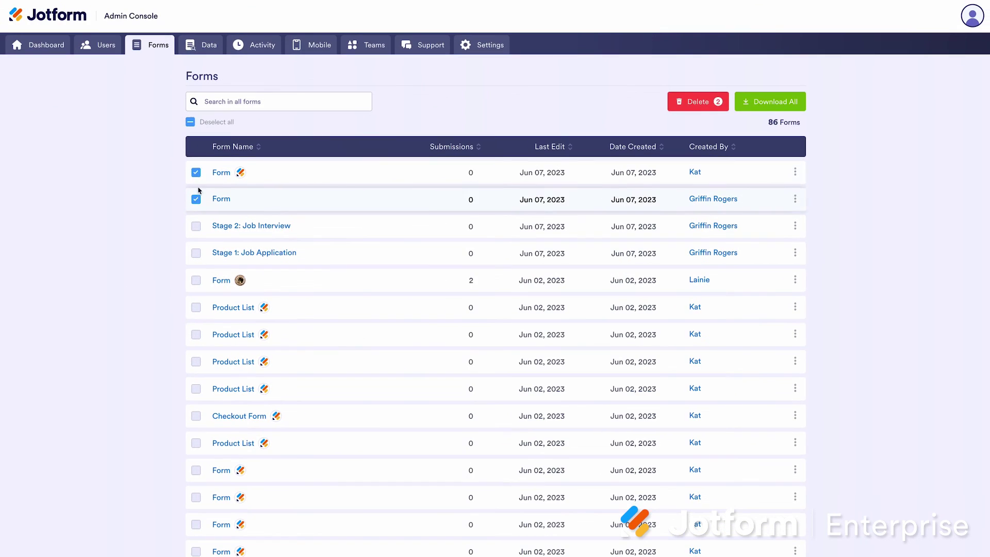
left_click(49, 160)
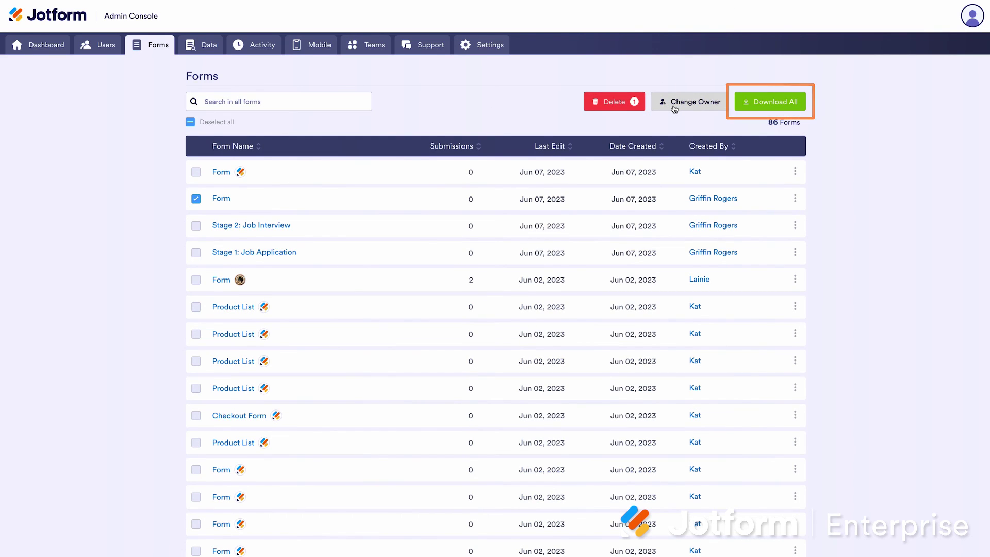
left_click(378, 45)
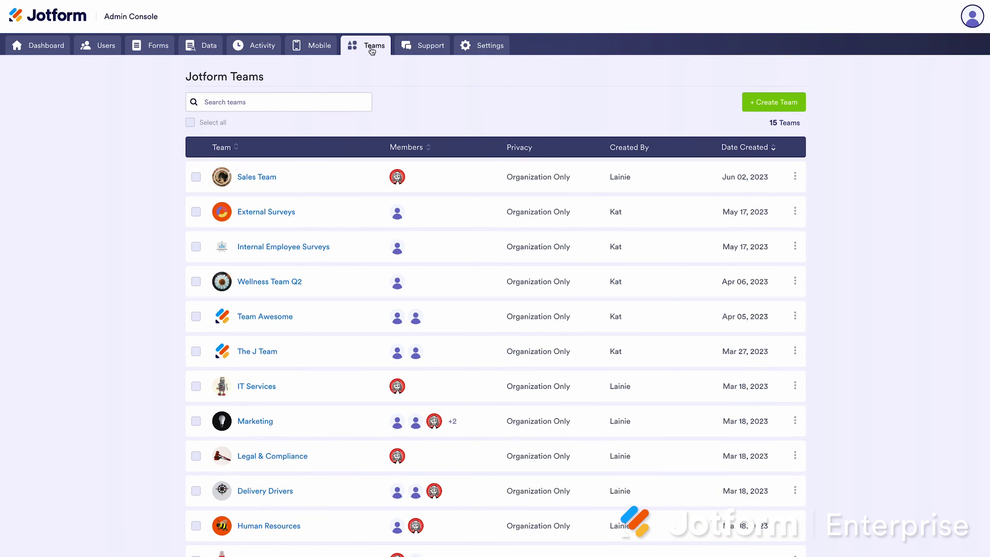
View Sales Team's options menu, then switch to the Data reports section
left_click(795, 177)
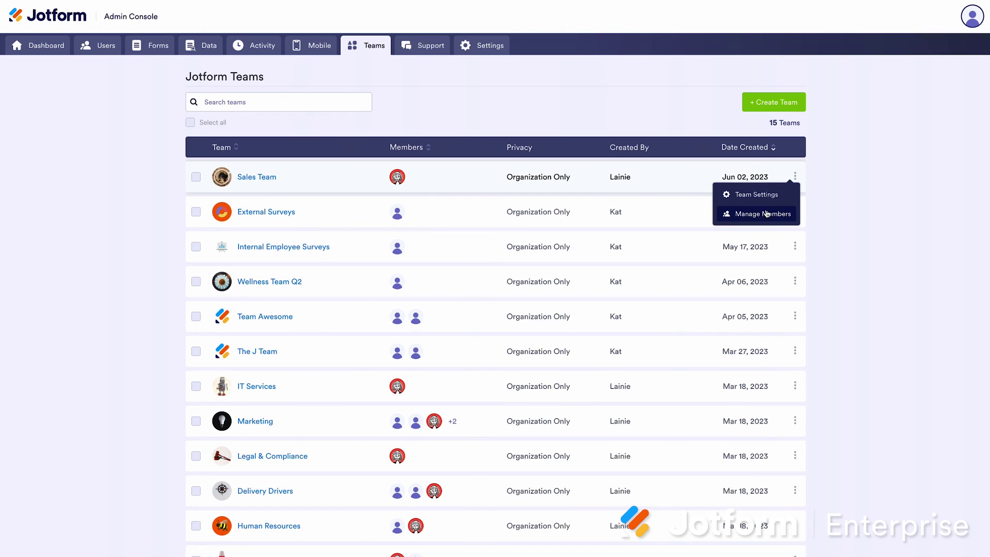
left_click(205, 46)
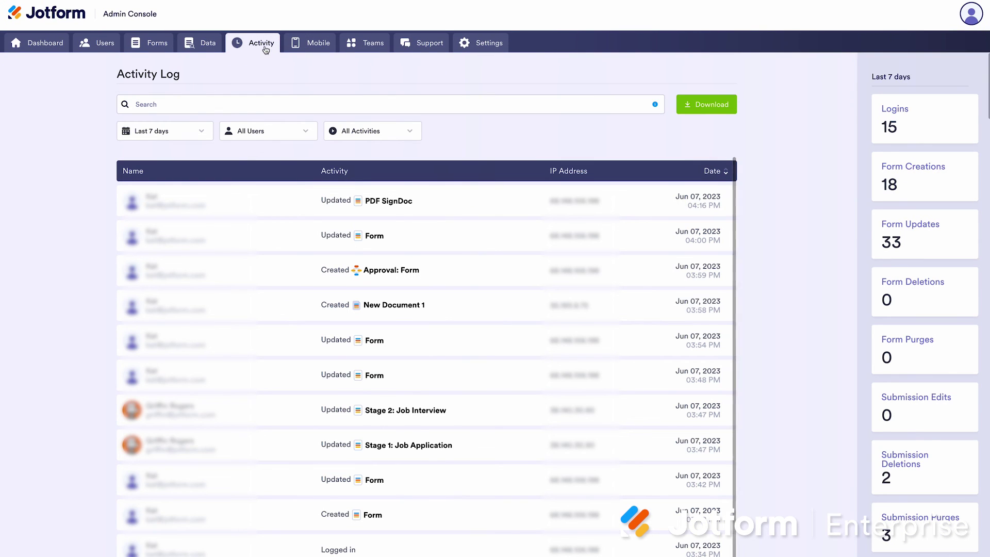
Check the activity-type and date-range filters, then limit the log to the searched user
left_click(355, 137)
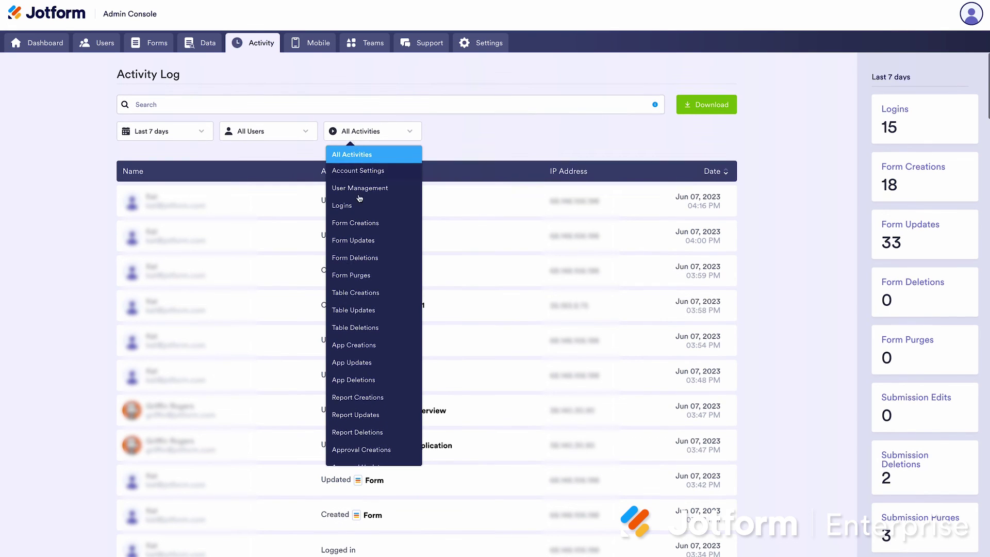
scroll(358, 199, "down", 1)
left_click(191, 127)
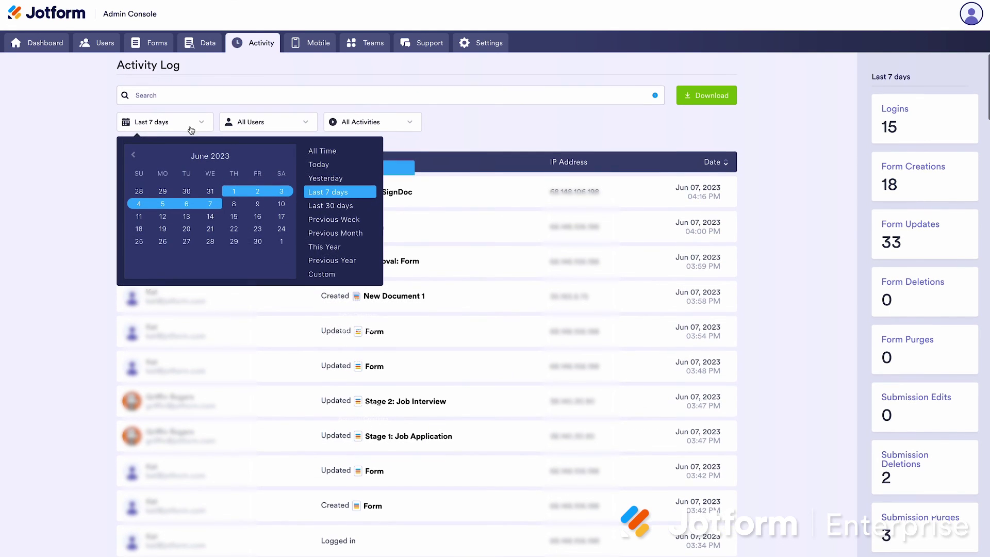
scroll(290, 122, "down", 1)
left_click(291, 123)
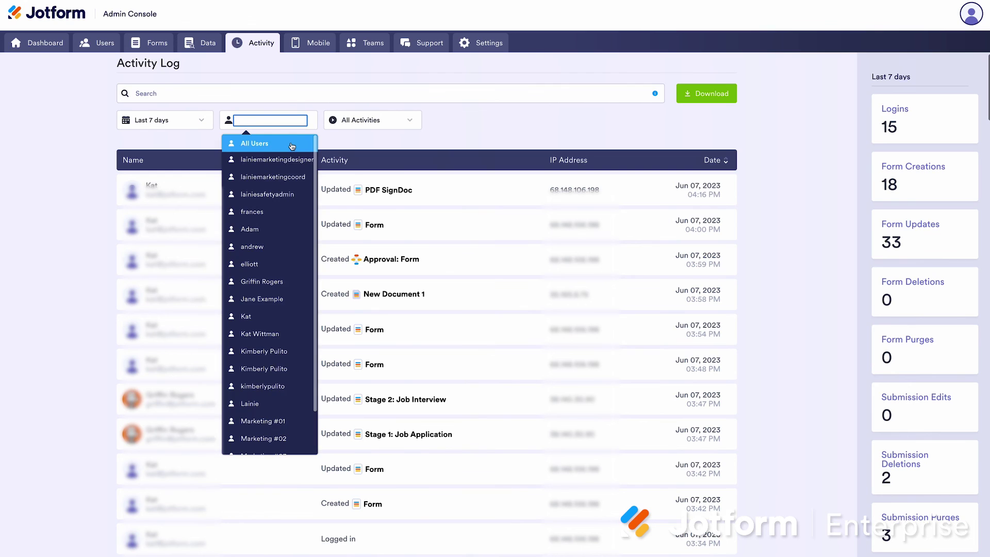
type("kat")
left_click(276, 144)
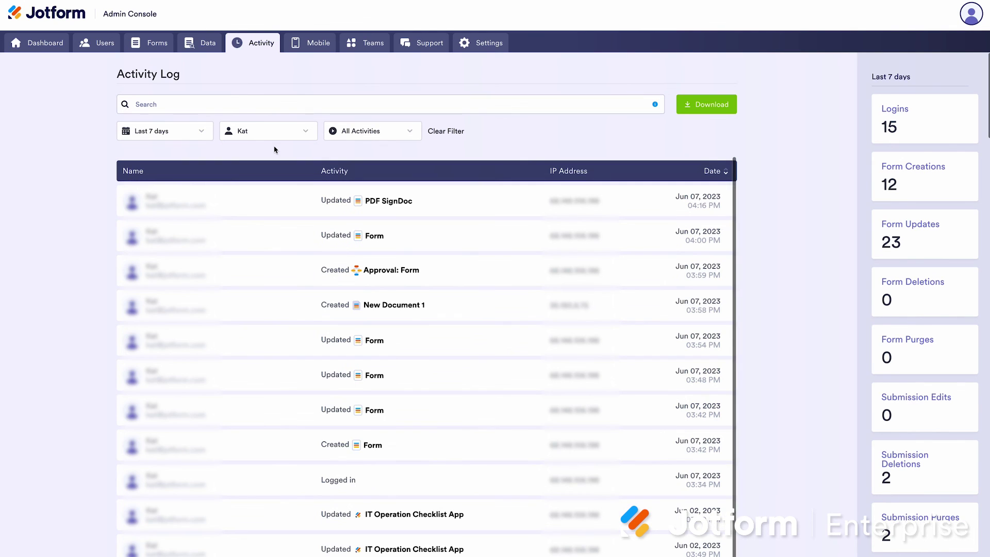
Review the activity-type, date-range and Download export options for the filtered log
left_click(402, 136)
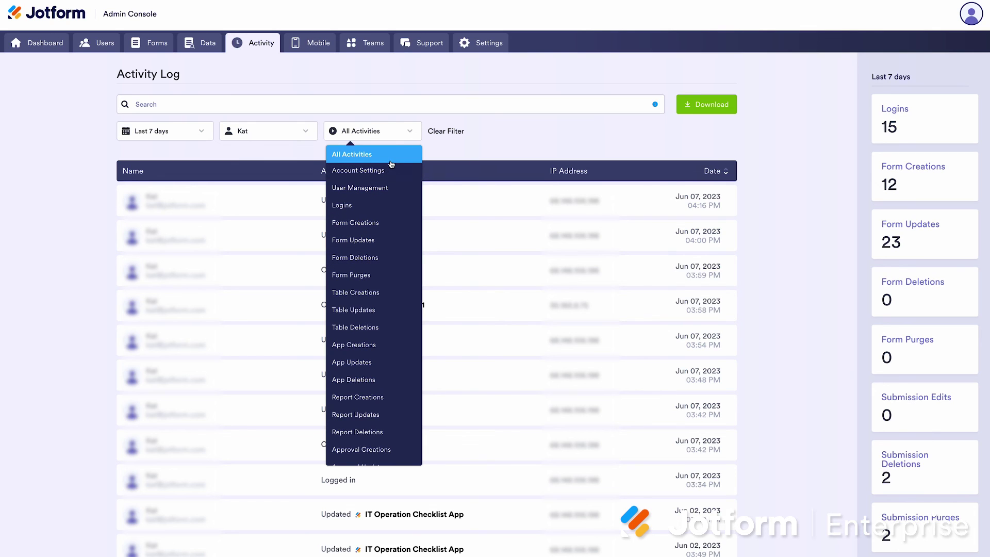
left_click(170, 131)
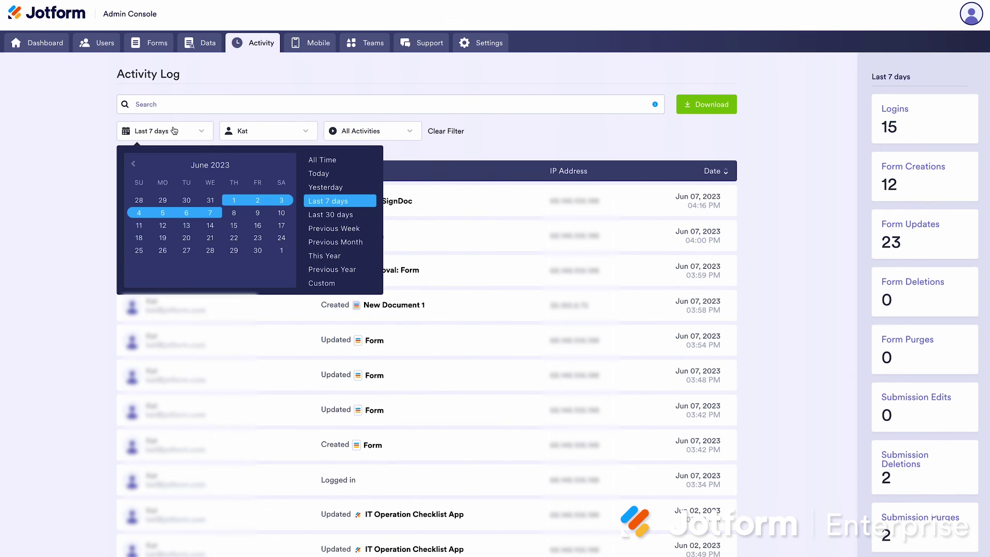
left_click(261, 136)
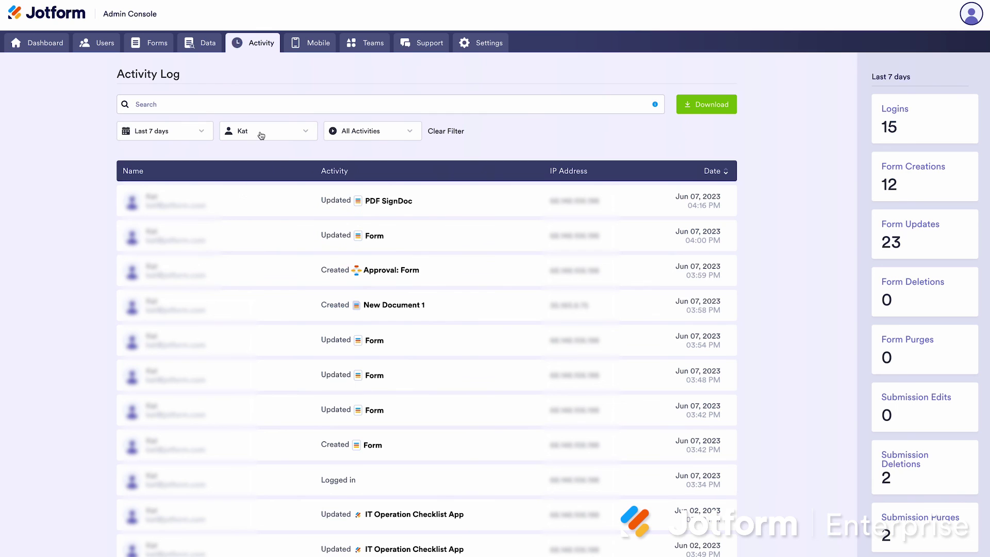
scroll(412, 108, "down", 1)
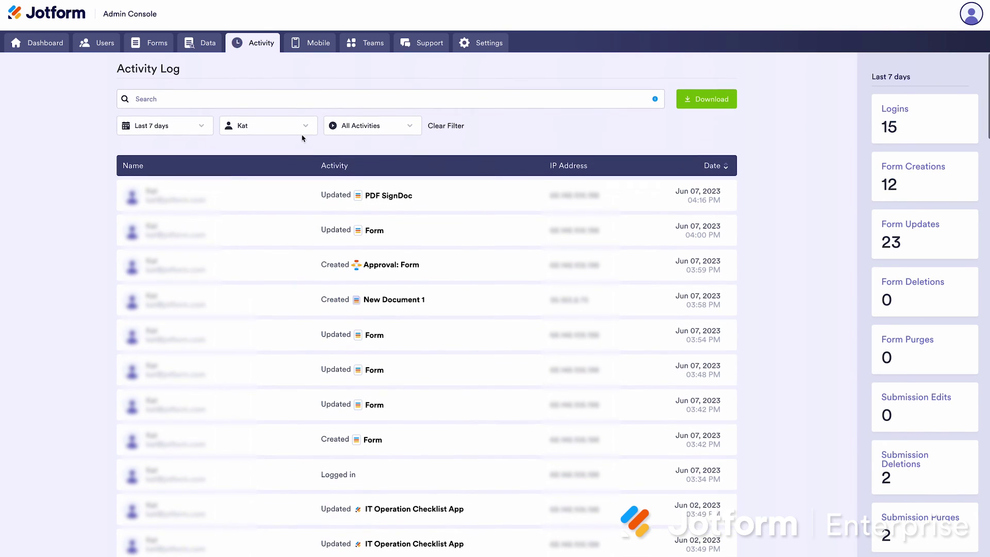
scroll(488, 98, "up", 1)
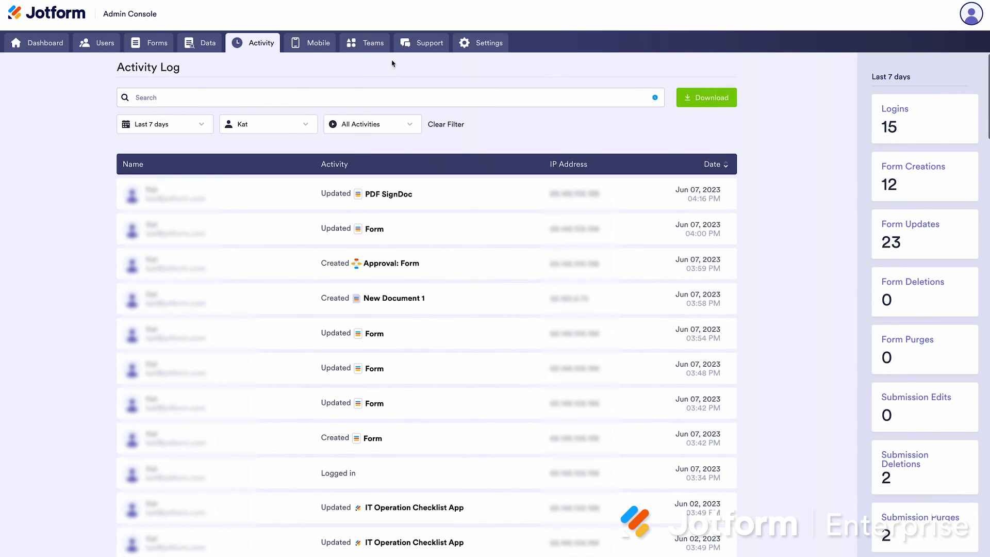
left_click(714, 99)
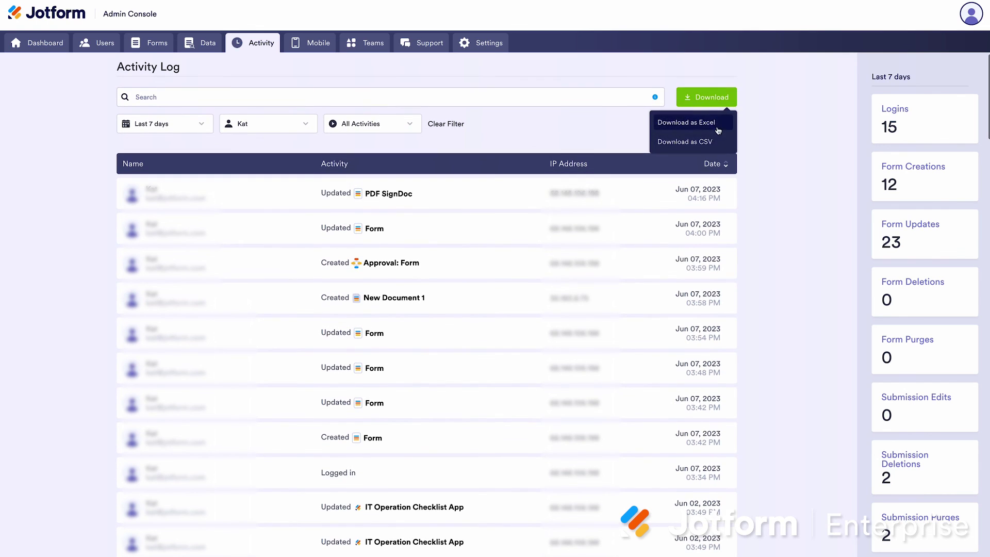
scroll(703, 137, "down", 1)
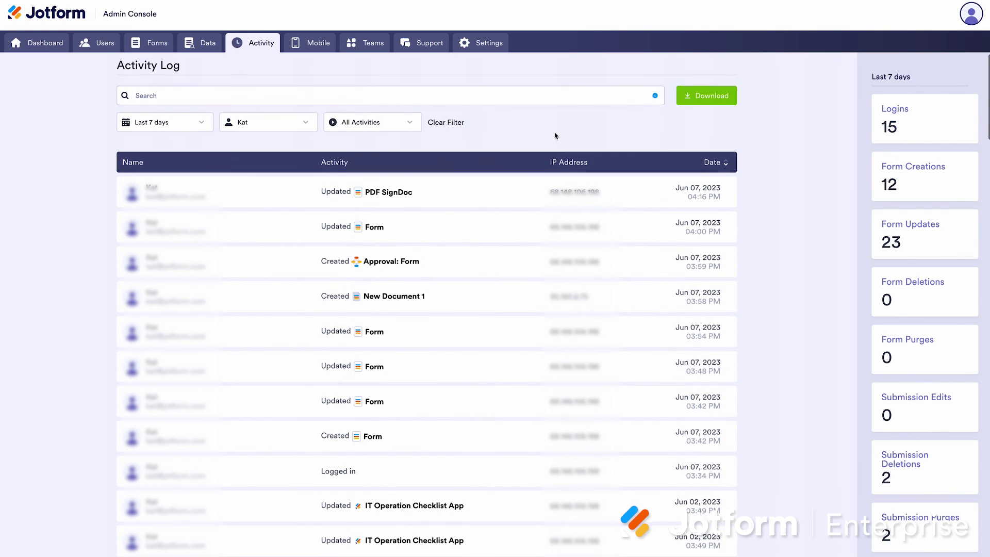
left_click(310, 43)
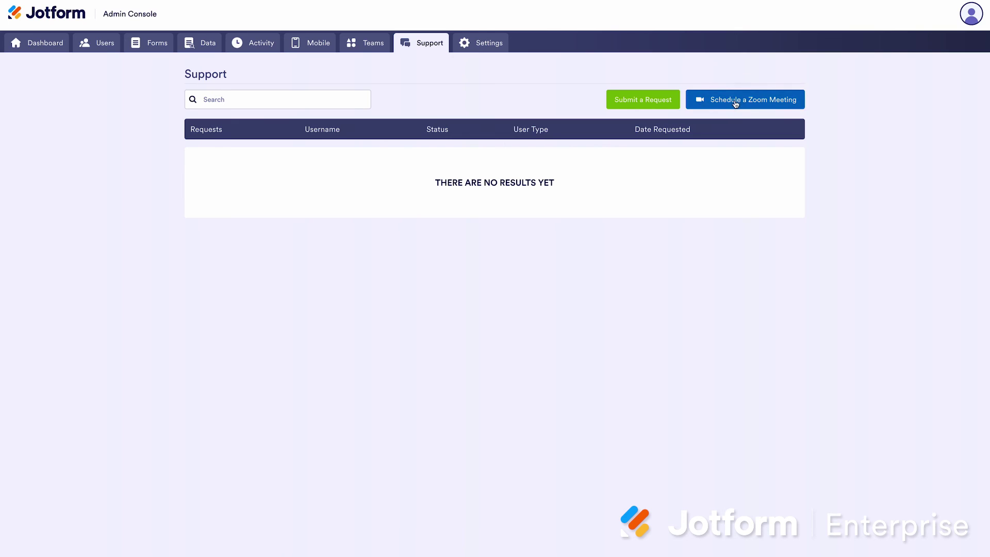
Preview the Submit a Request form and the Zoom meeting scheduler, closing each
left_click(637, 102)
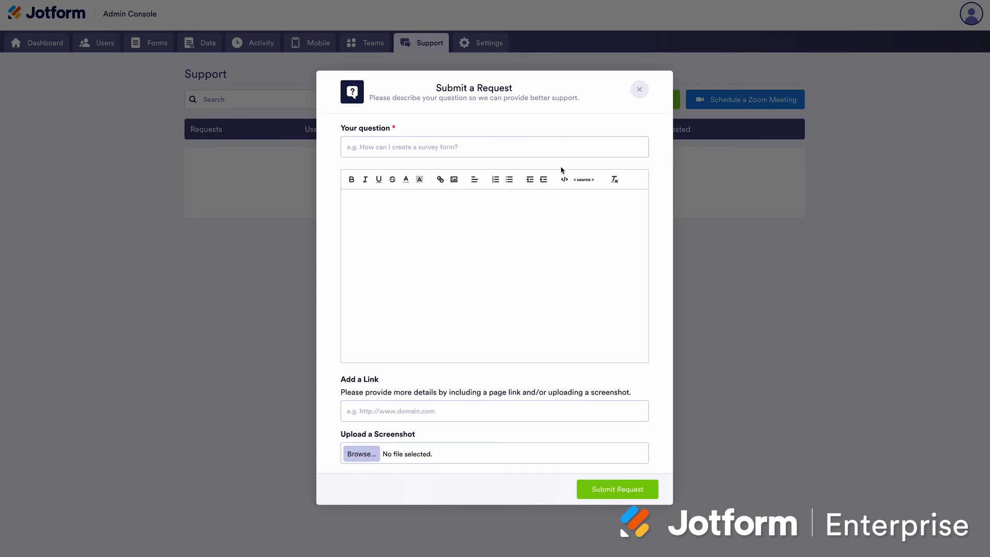
left_click(481, 149)
left_click(637, 90)
left_click(720, 95)
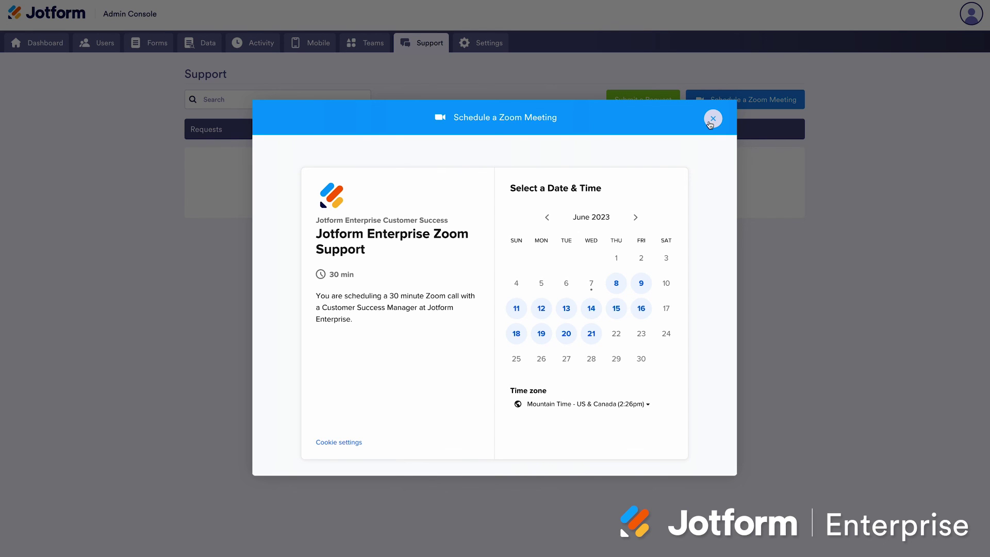
left_click(712, 119)
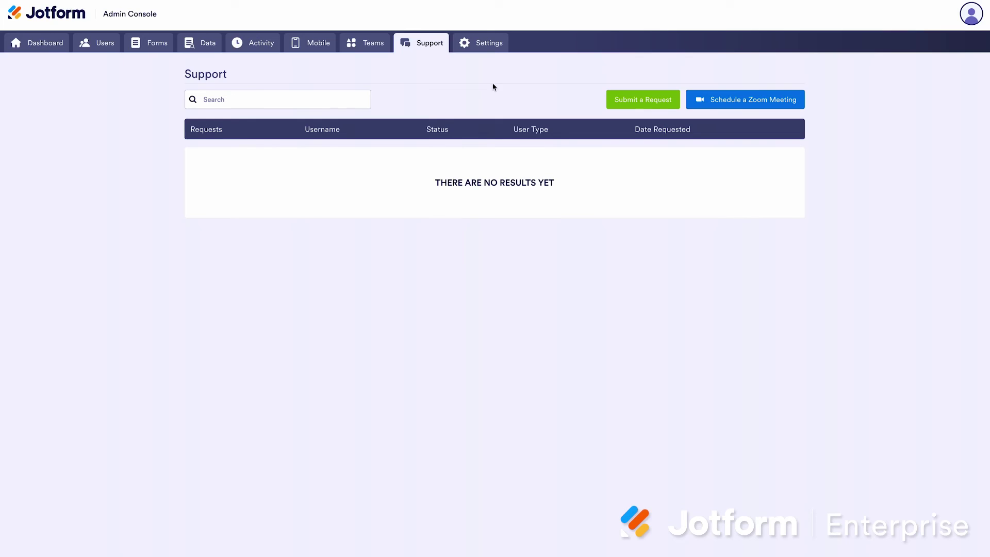
Open Settings and scroll through the SSO and SAML attribute mapping sections
left_click(485, 46)
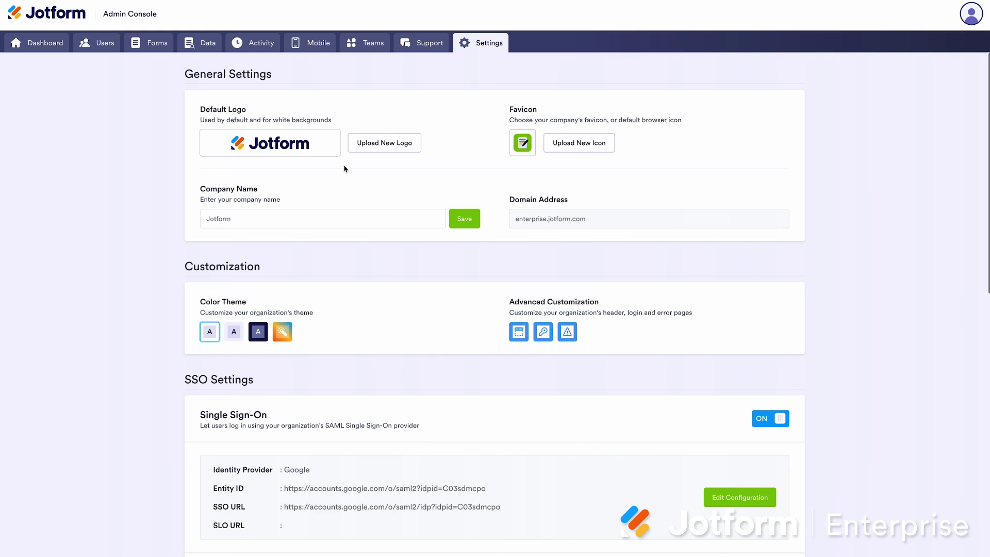
scroll(360, 192, "down", 5)
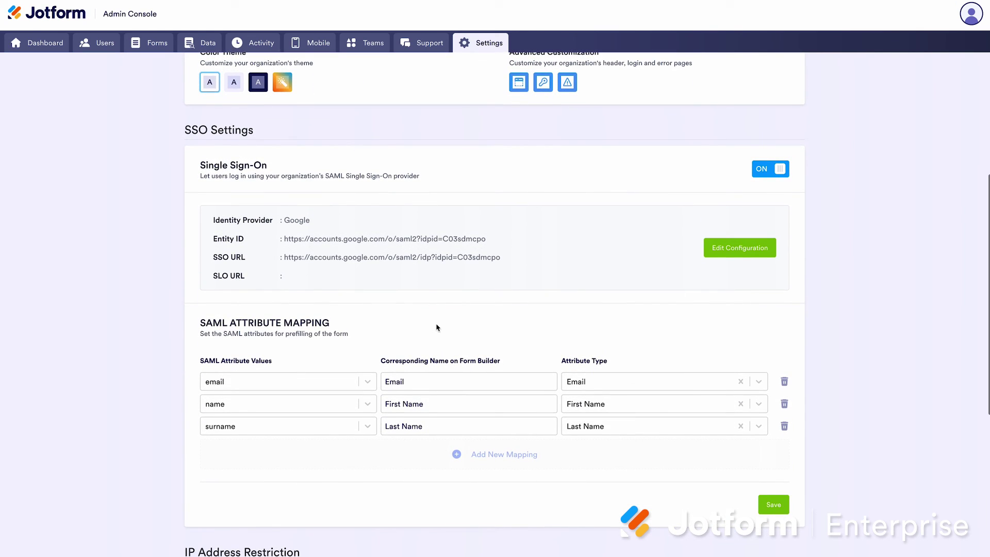
scroll(425, 269, "down", 4)
scroll(426, 268, "up", 3)
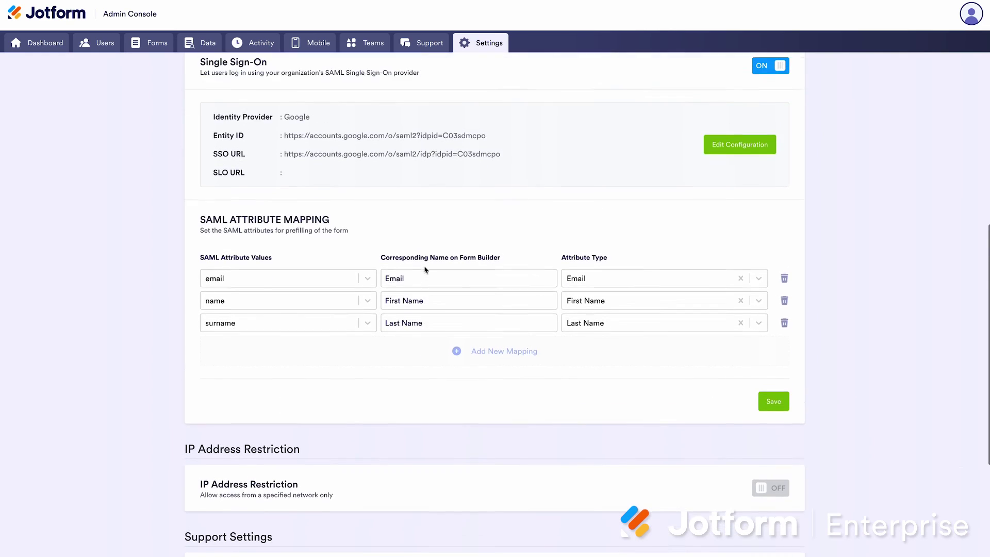
scroll(426, 269, "up", 5)
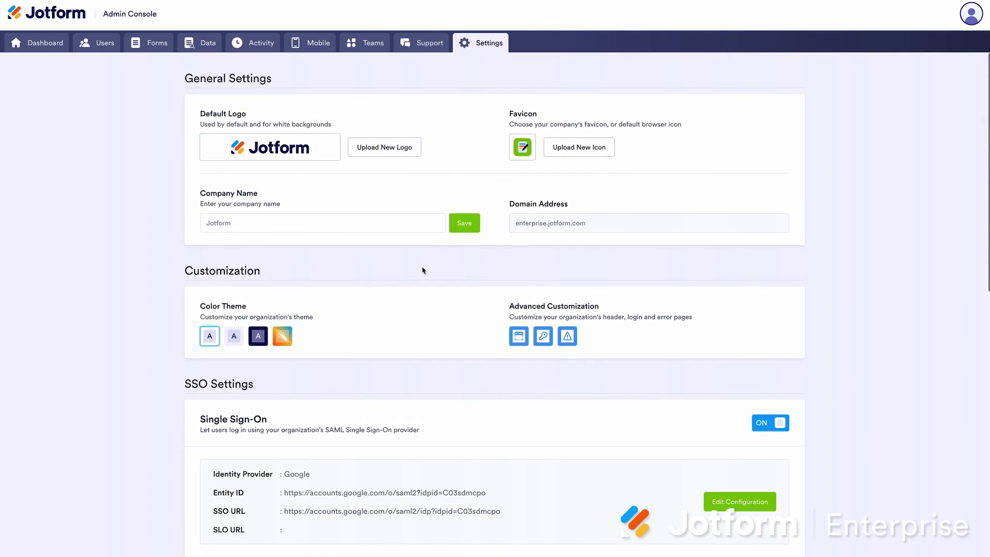